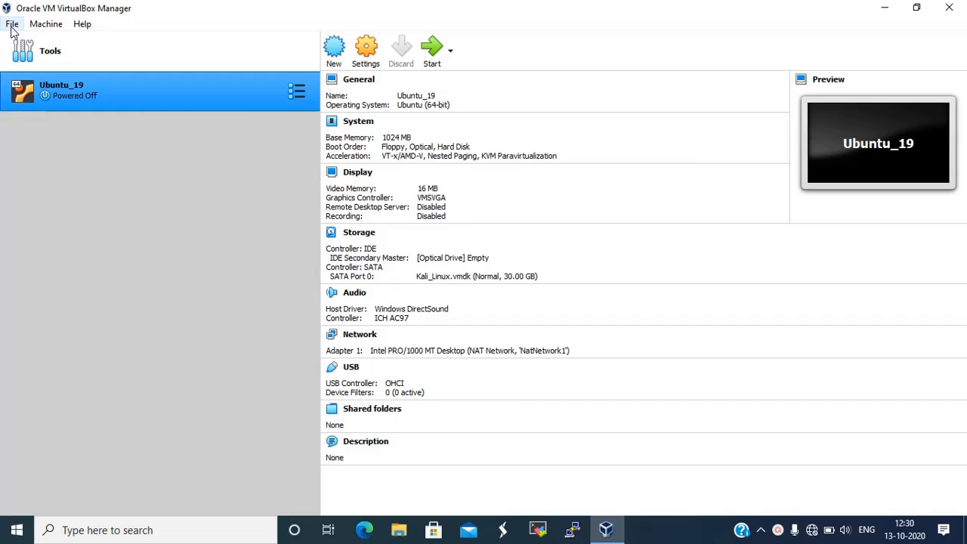
Review the default machine folder in VirtualBox Preferences and close them
left_click(12, 25)
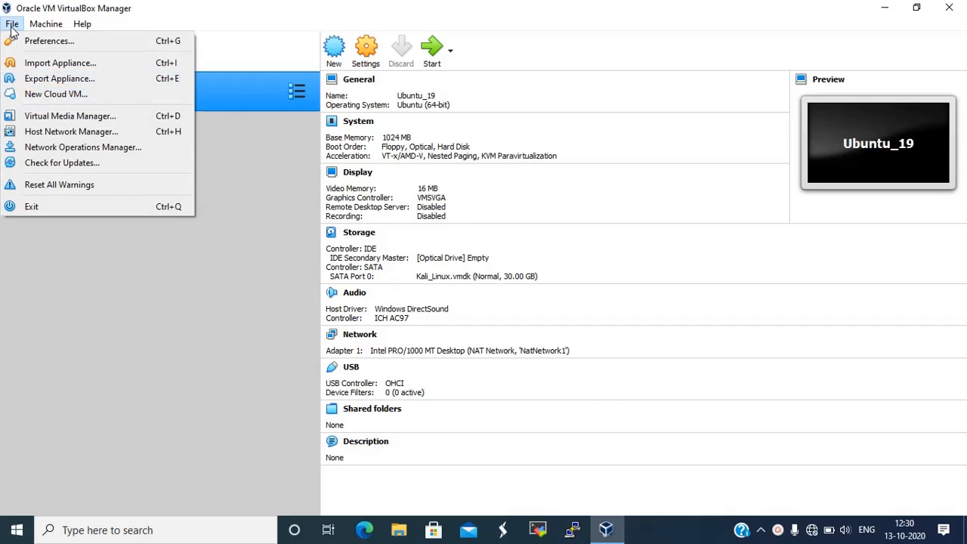
left_click(23, 41)
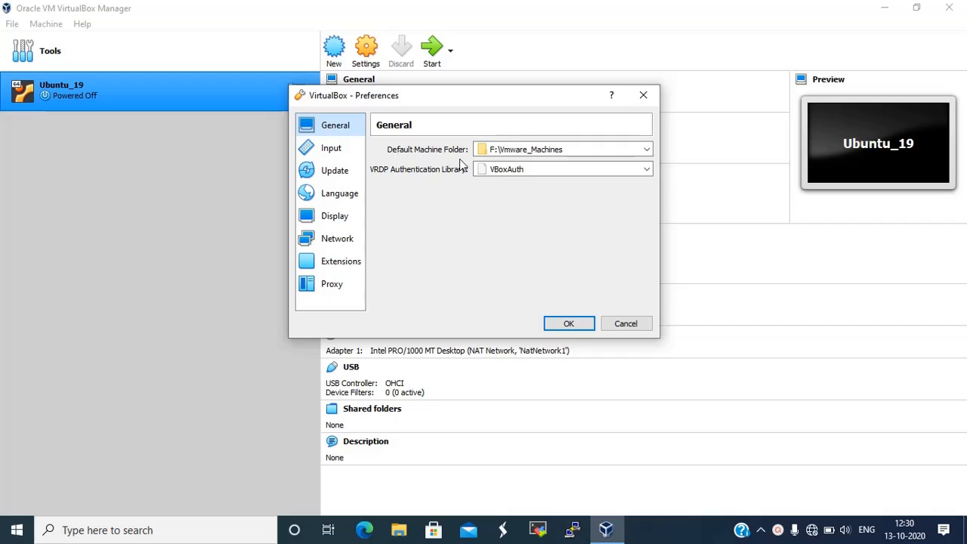
left_click(502, 154)
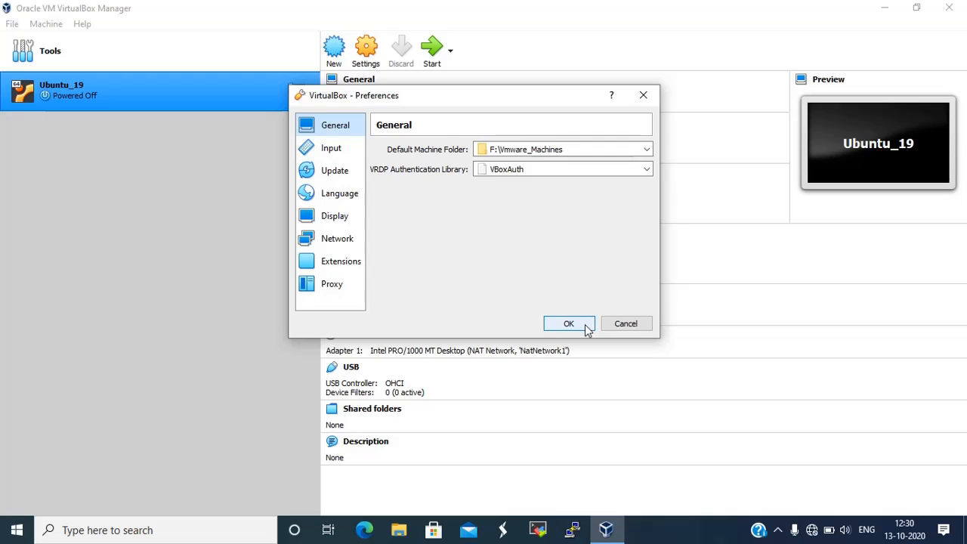
left_click(586, 328)
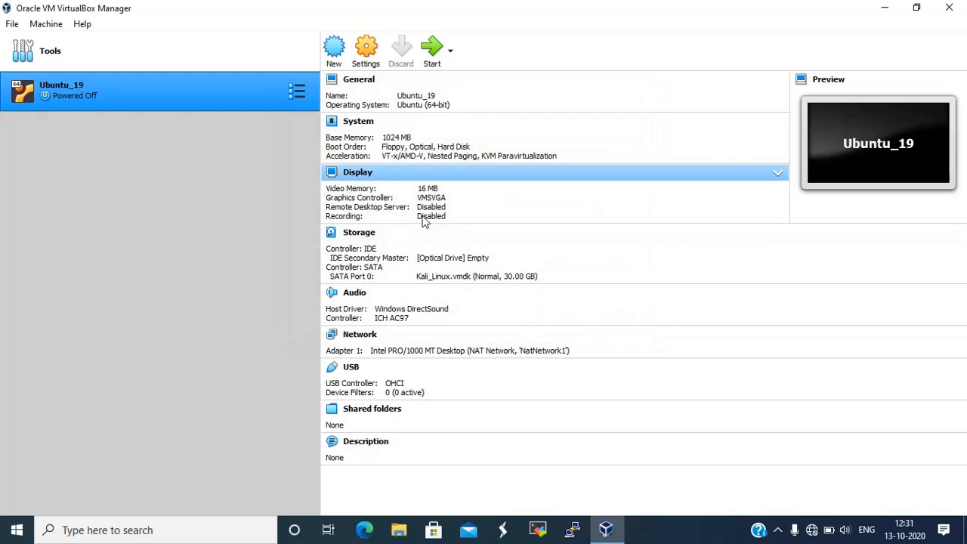
Begin a new machine named Centos8 with version Other Linux (64-bit)
mouse_move(288, 53)
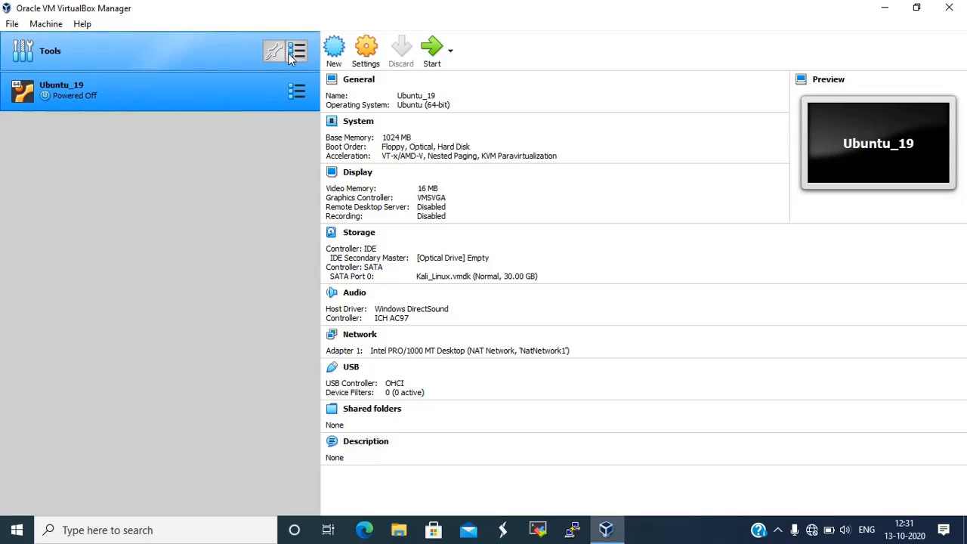
left_click(335, 48)
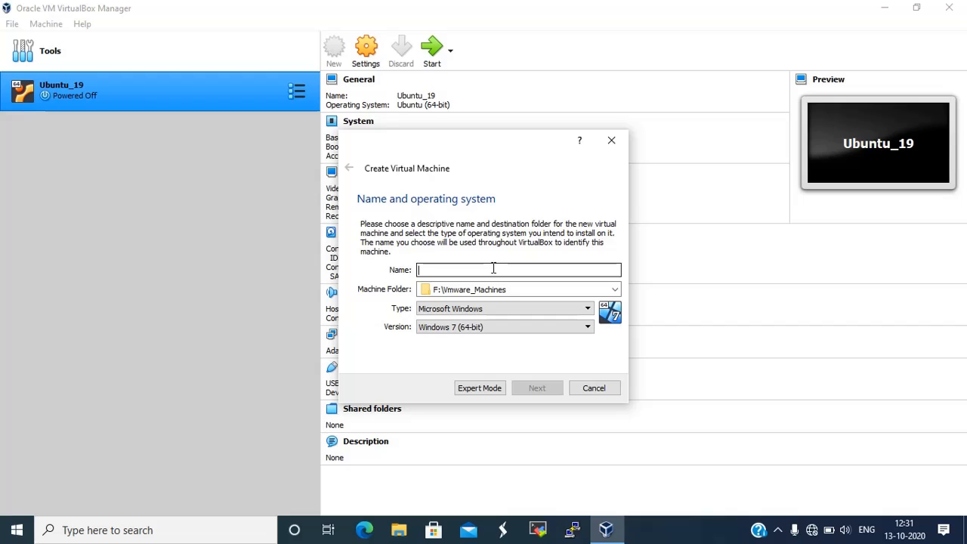
type("Cen")
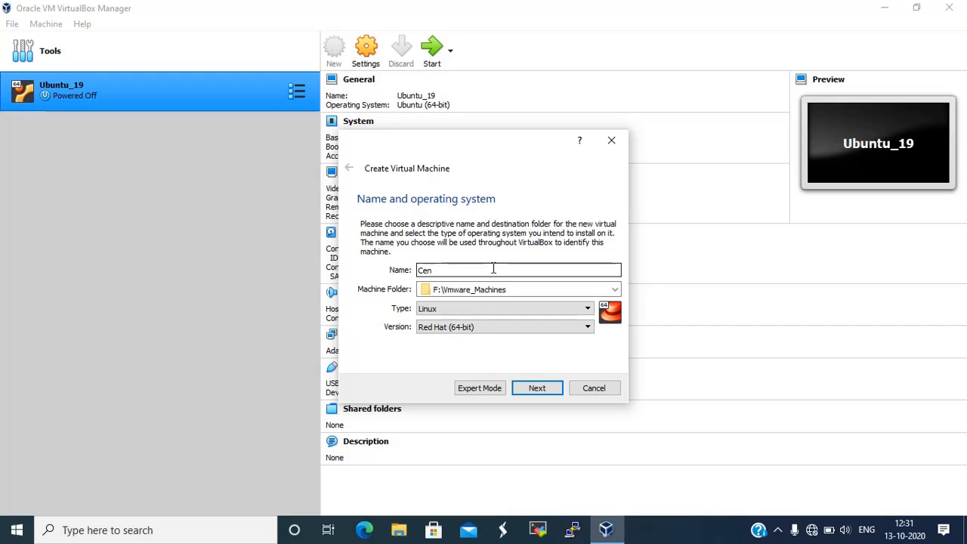
type("tos8")
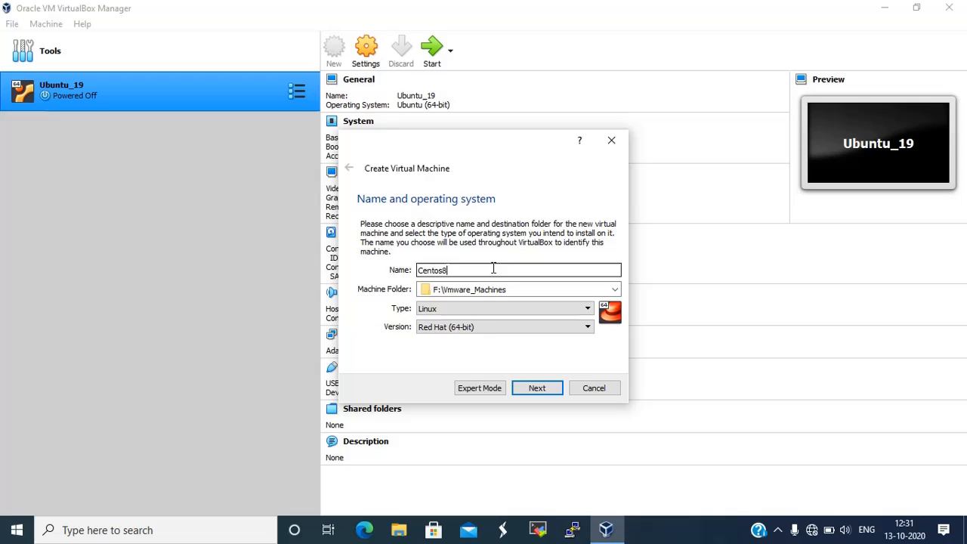
left_click(490, 333)
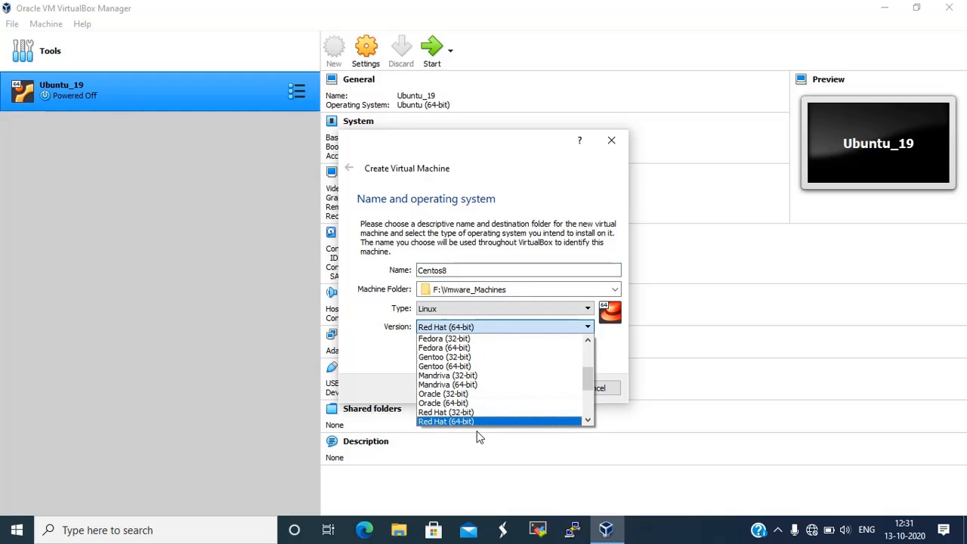
left_click(590, 412)
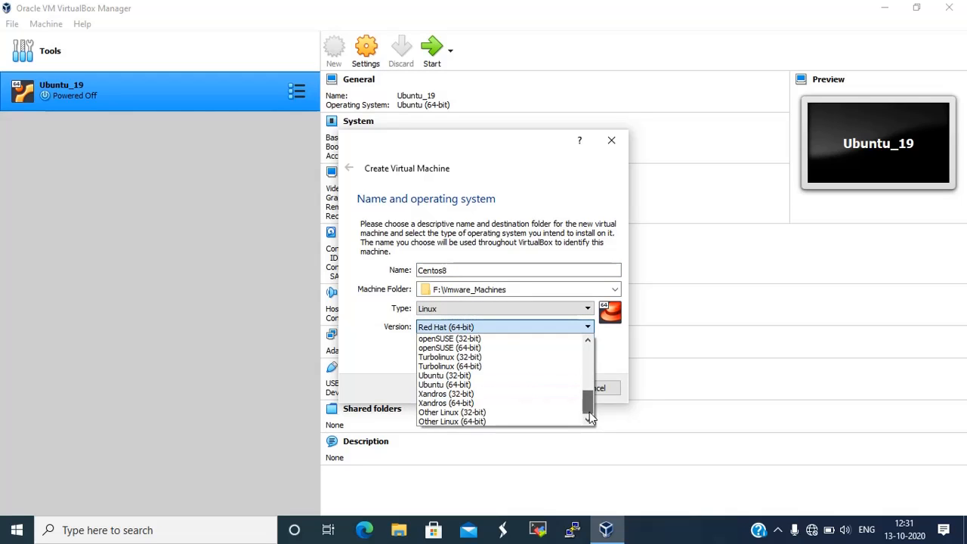
left_click(473, 421)
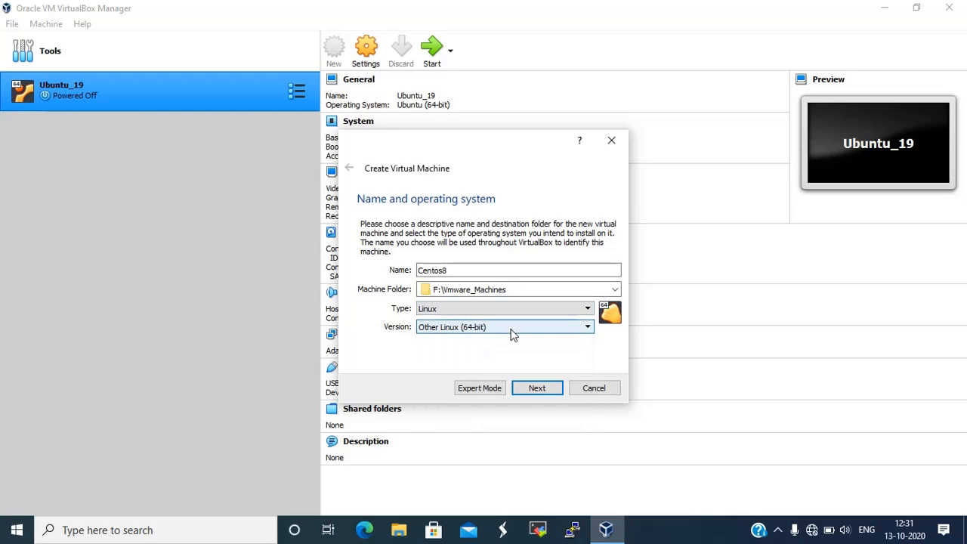
Give Centos8 1024 MB of memory and choose to create a new virtual hard disk now
left_click(552, 389)
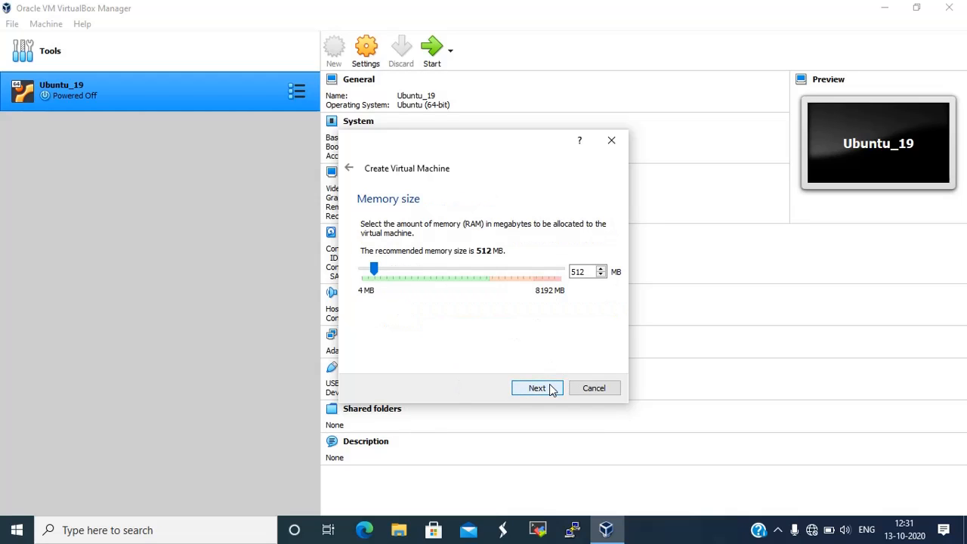
left_click(401, 274)
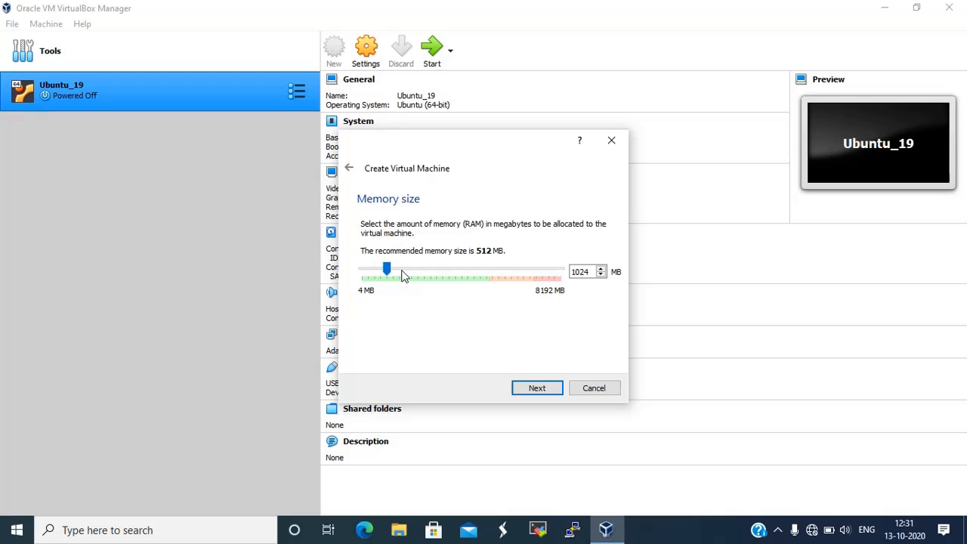
left_click(538, 390)
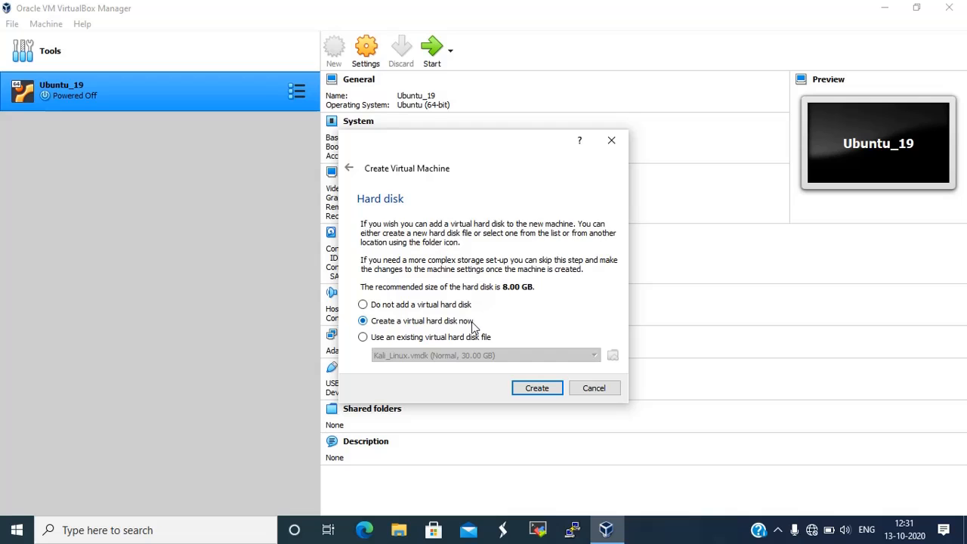
left_click(531, 389)
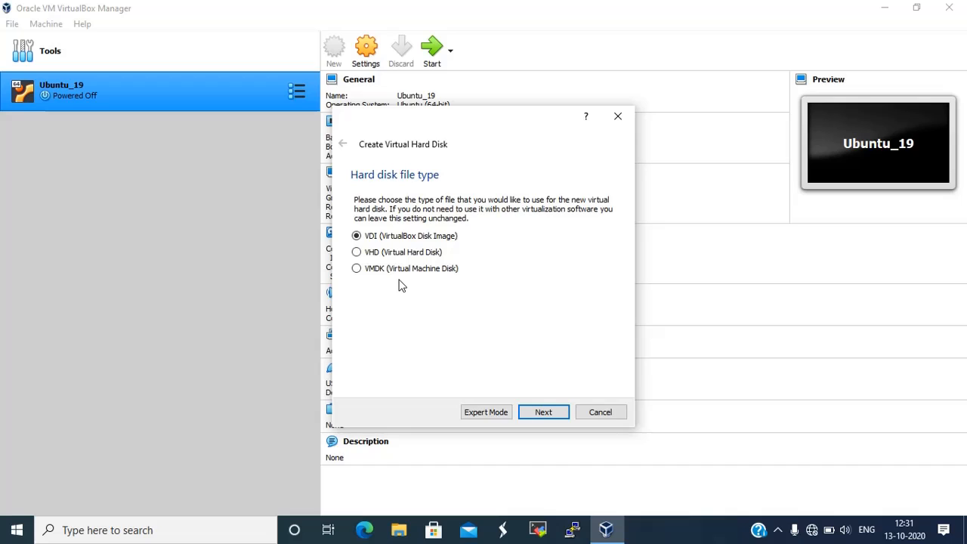
Create a dynamically allocated 32 GB VDI disk to finish the Centos8 machine
left_click(542, 412)
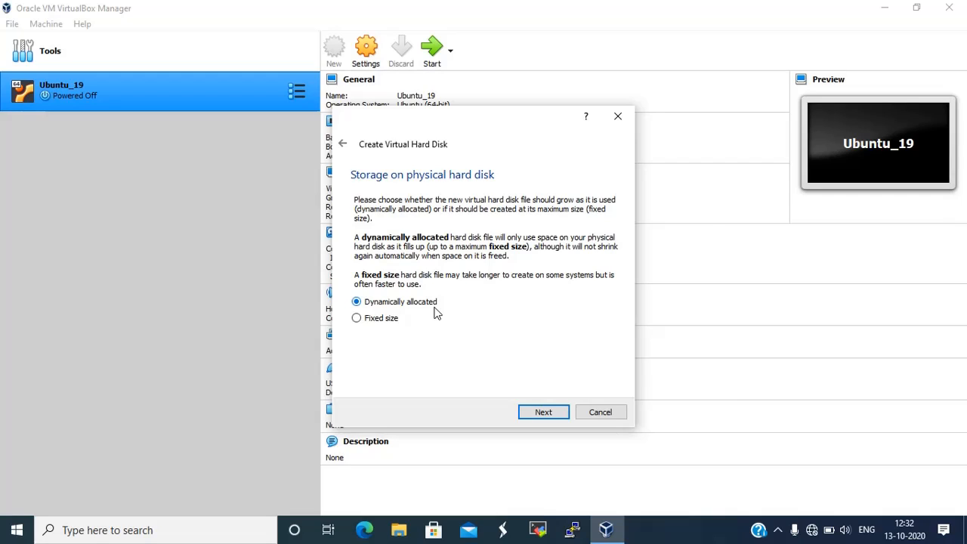
left_click(544, 413)
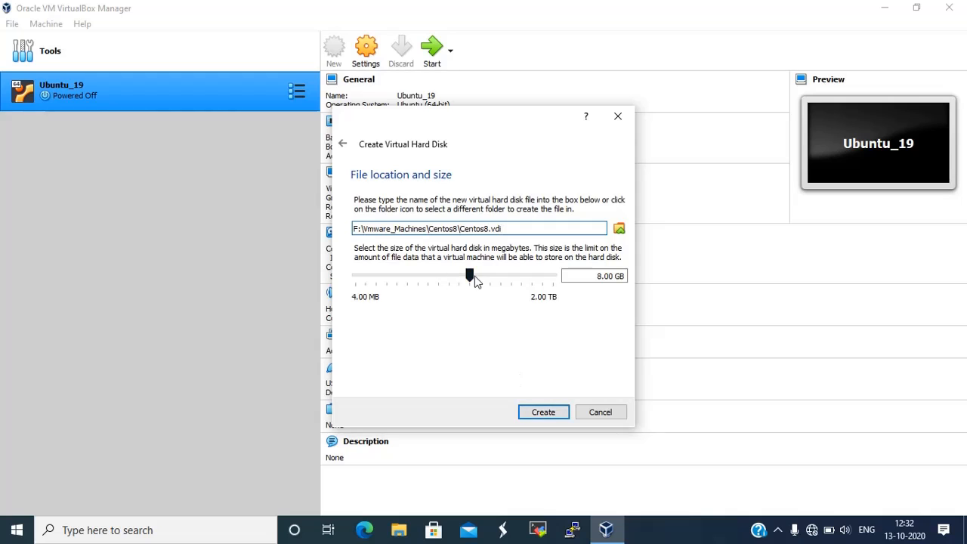
left_click(488, 281)
left_click(487, 281)
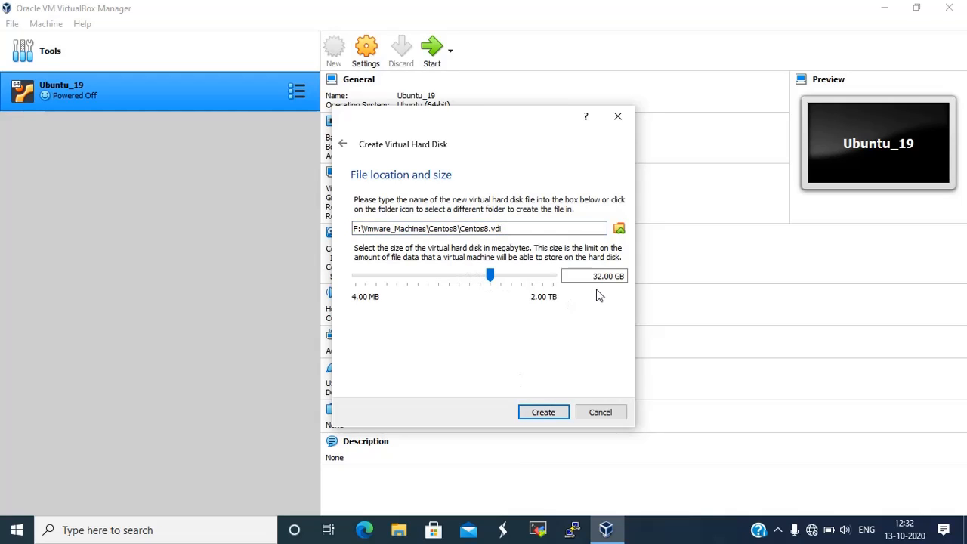
left_click(544, 413)
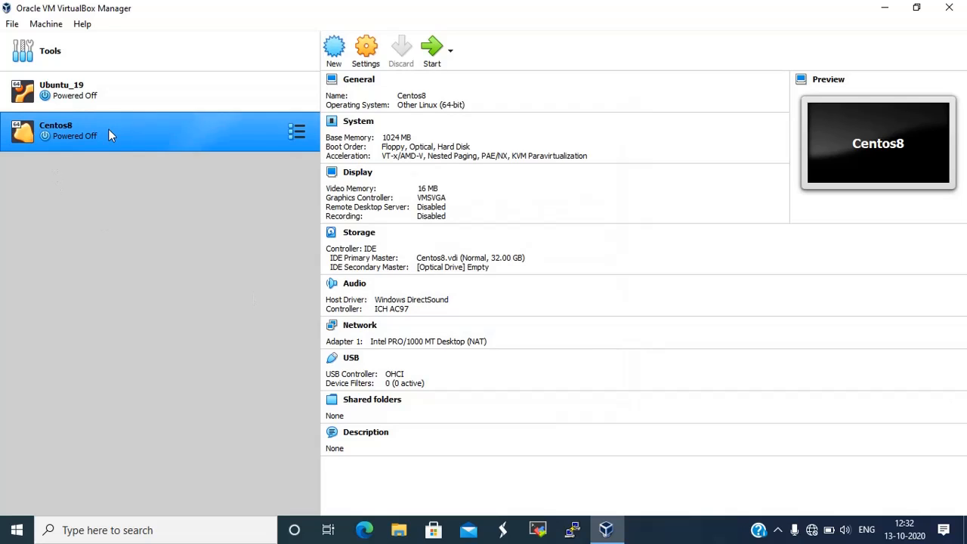
Load CentOS-8-x86_64-1905-dvd1.iso into Centos8's empty optical drive in Storage settings
left_click(366, 237)
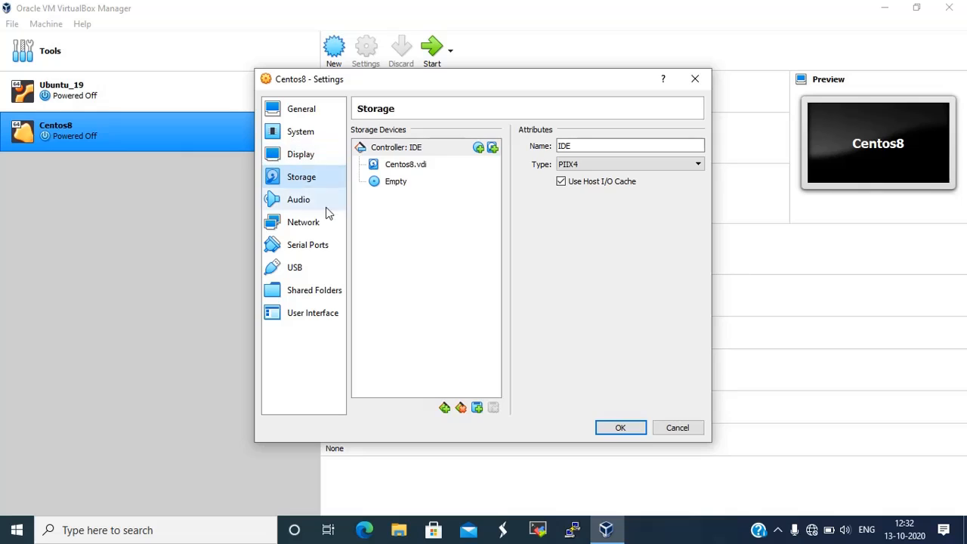
left_click(393, 181)
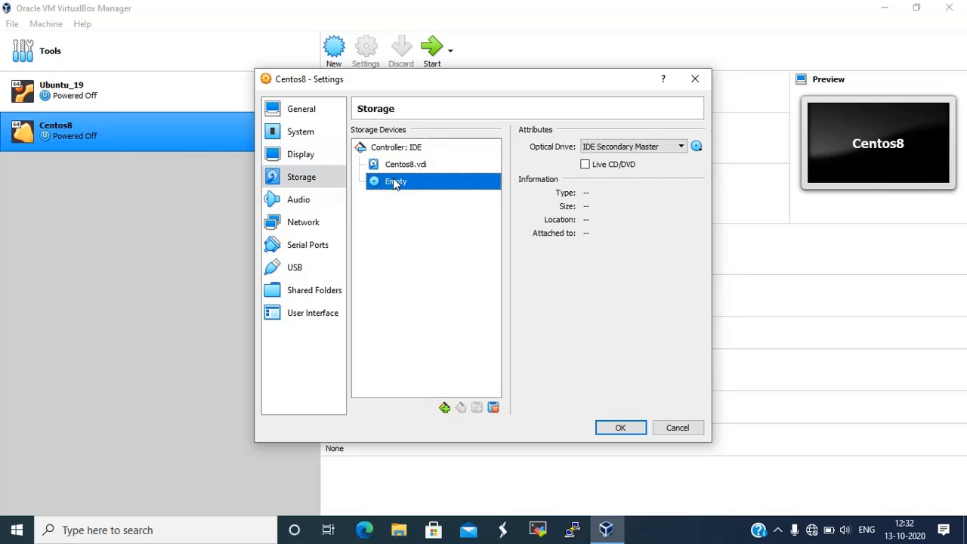
left_click(696, 147)
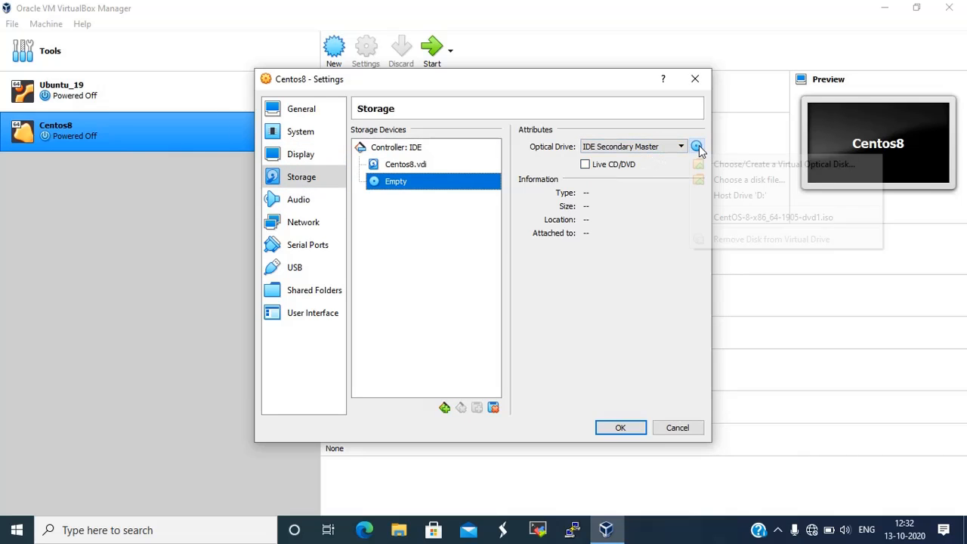
left_click(729, 182)
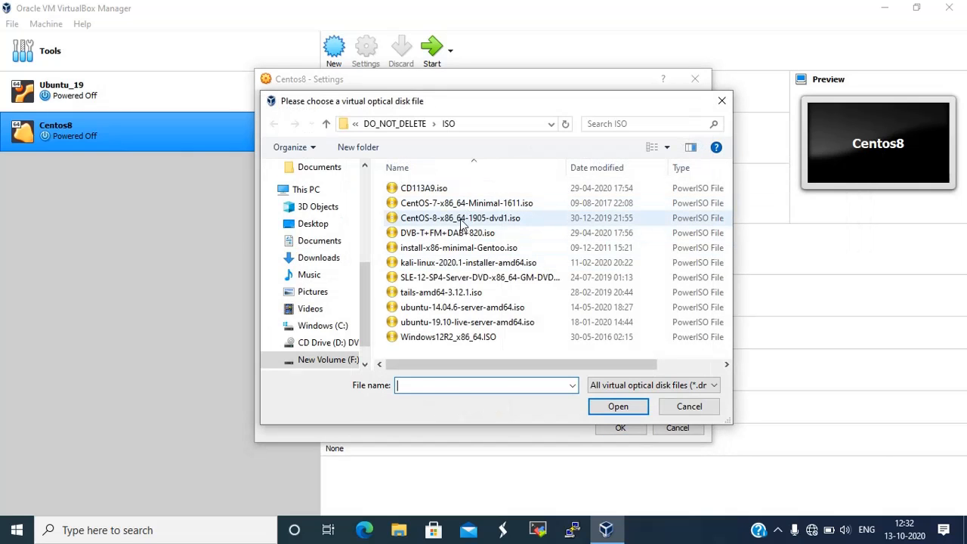
left_click(461, 220)
left_click(618, 407)
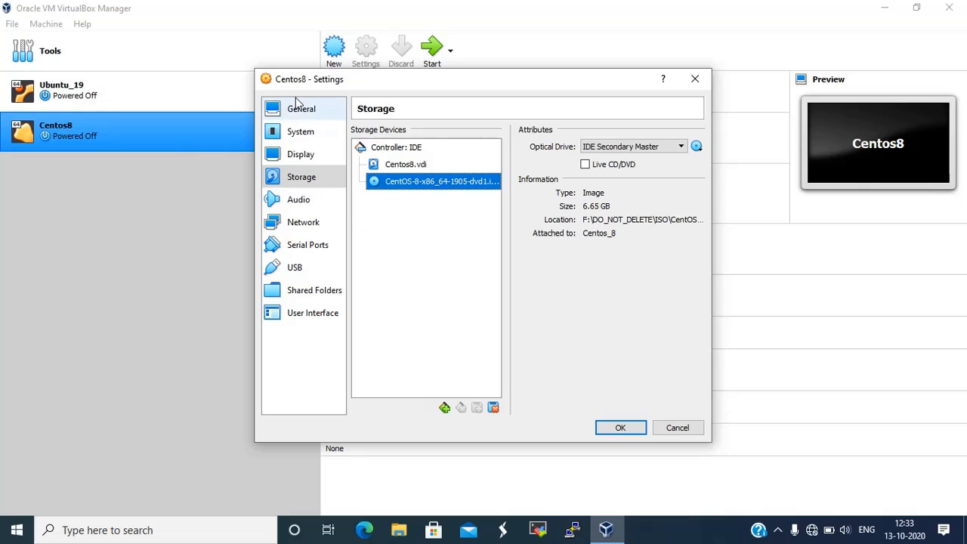
left_click(301, 133)
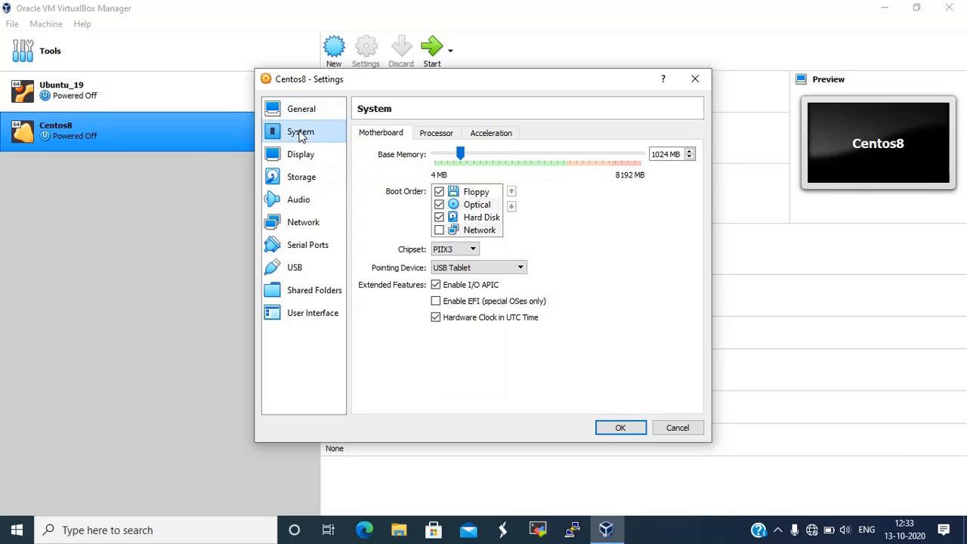
Reorder the boot sequence to Optical first, then Hard Disk ahead of Floppy
left_click(477, 204)
left_click(454, 194)
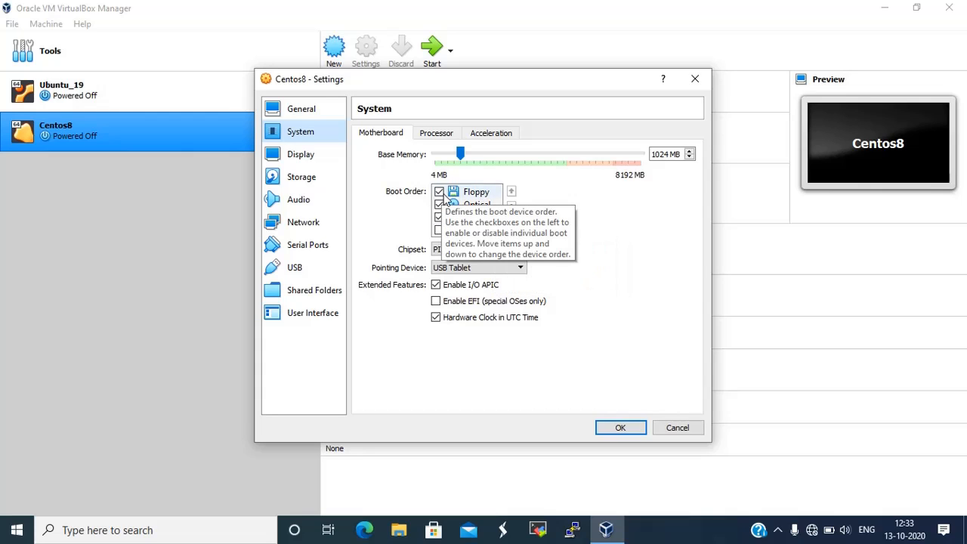
left_click(440, 193)
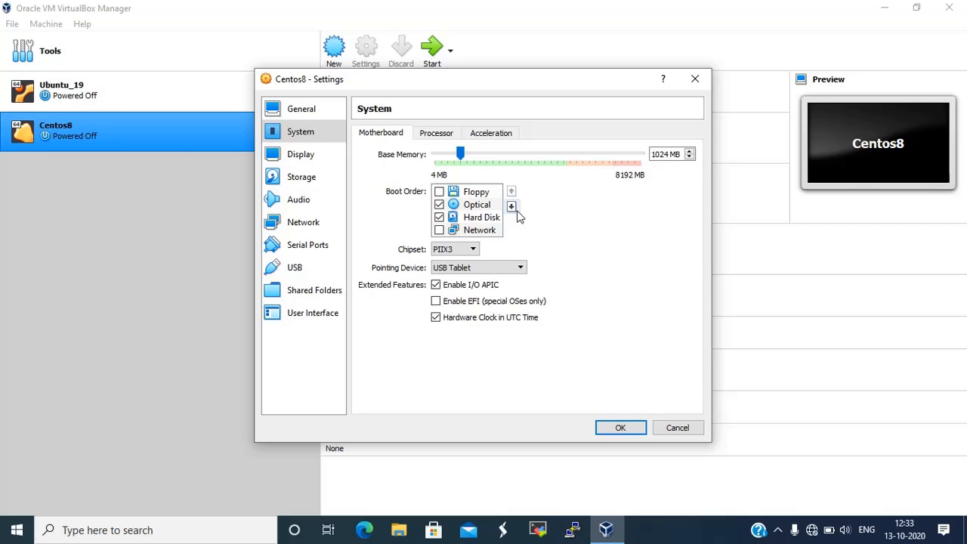
left_click(475, 208)
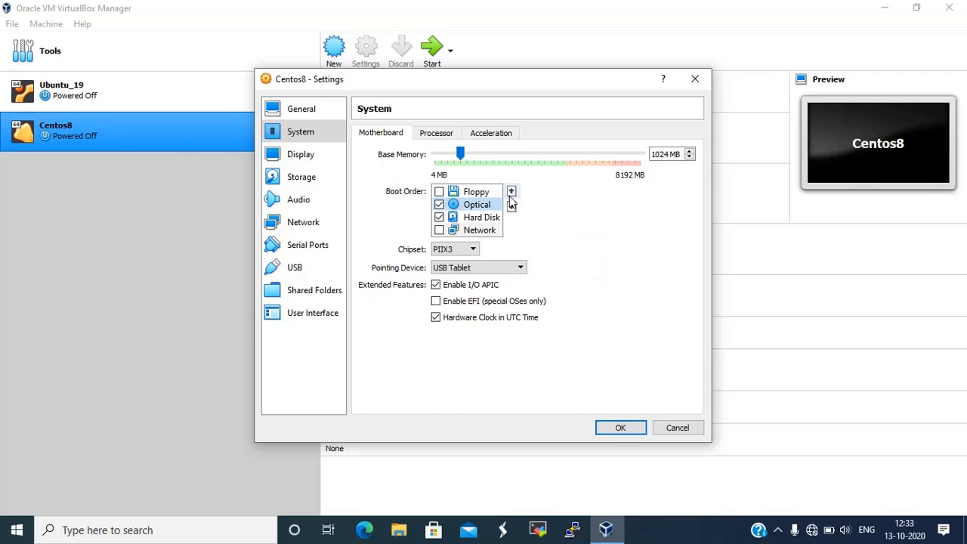
left_click(511, 191)
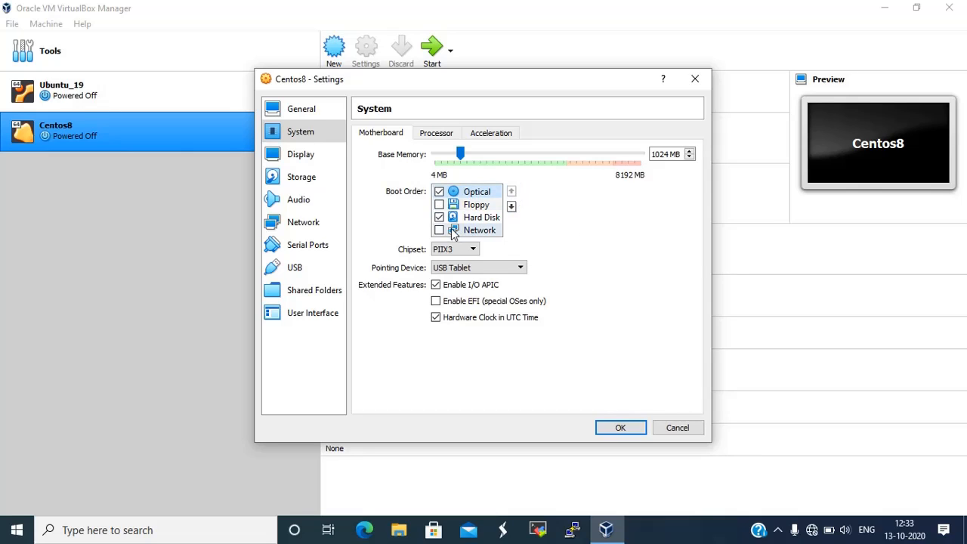
left_click(475, 218)
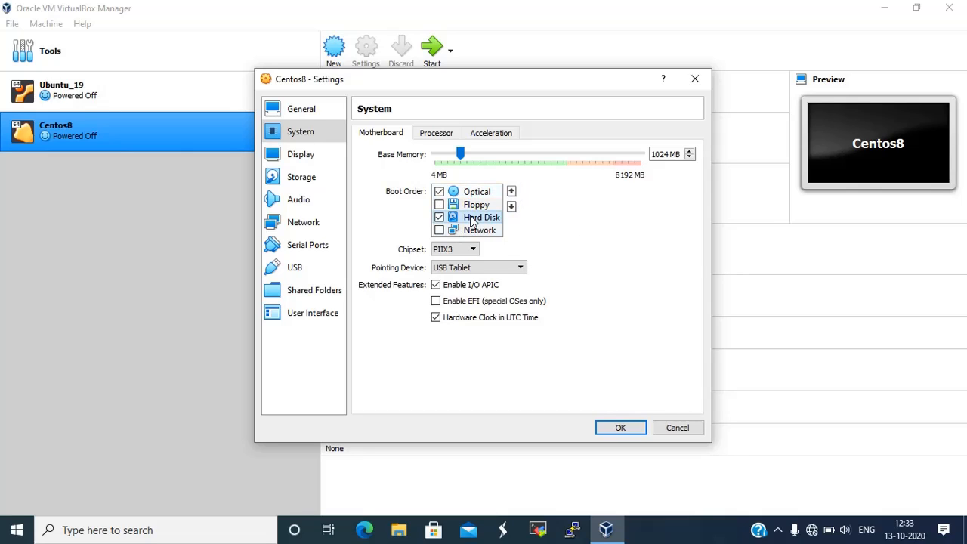
left_click(512, 192)
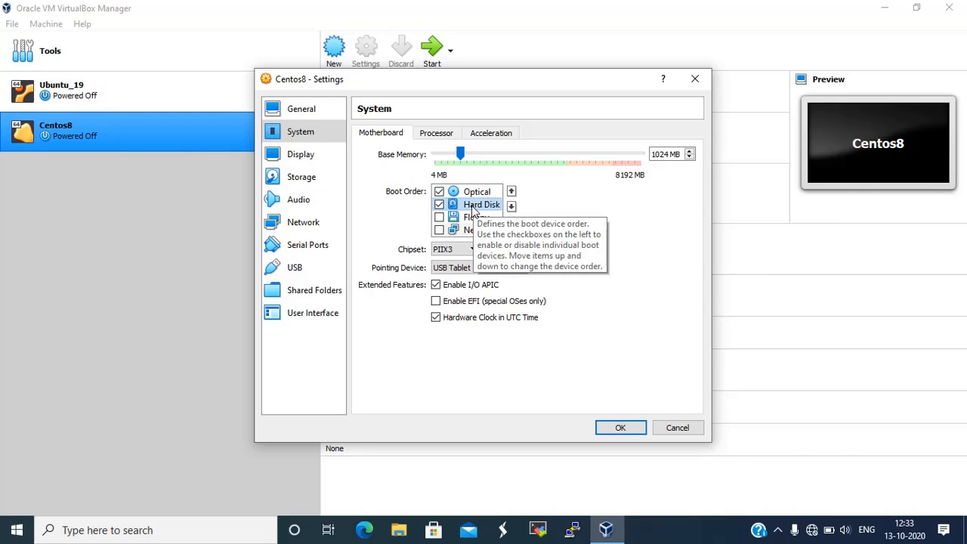
Review the Processor and Acceleration settings, then save the system settings
left_click(442, 136)
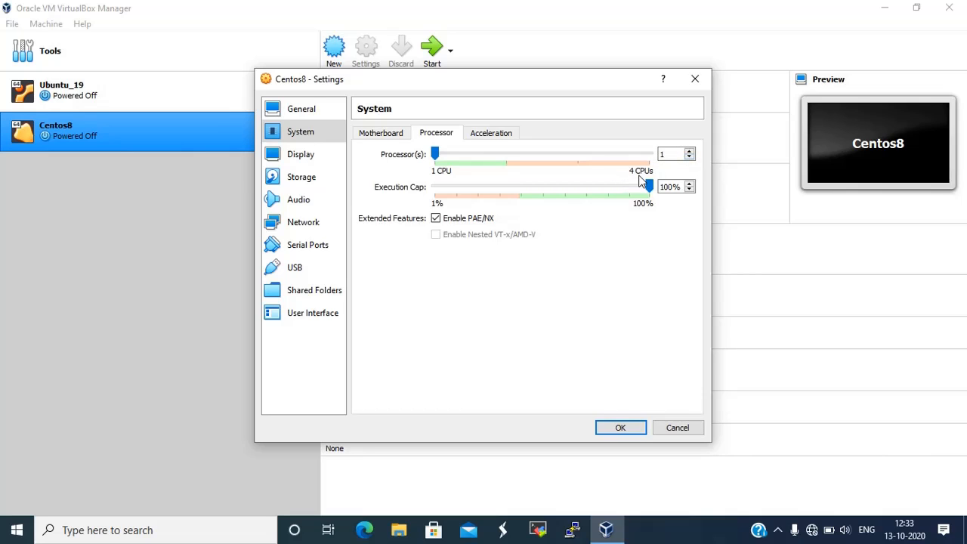
left_click(498, 139)
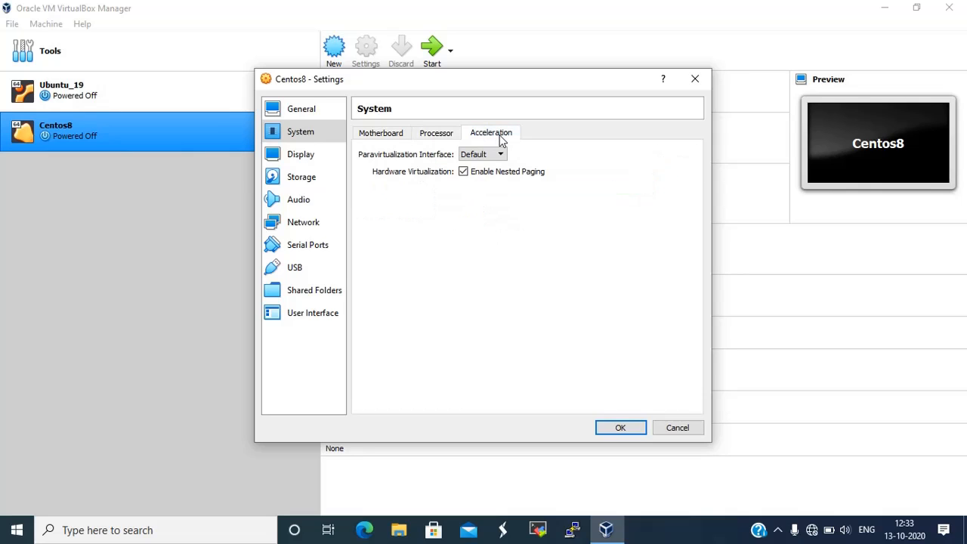
left_click(386, 133)
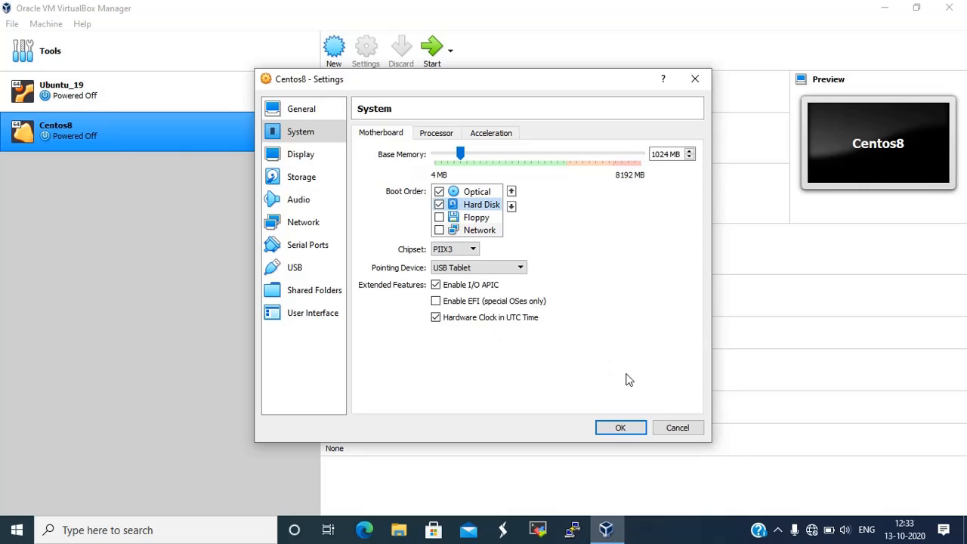
left_click(620, 429)
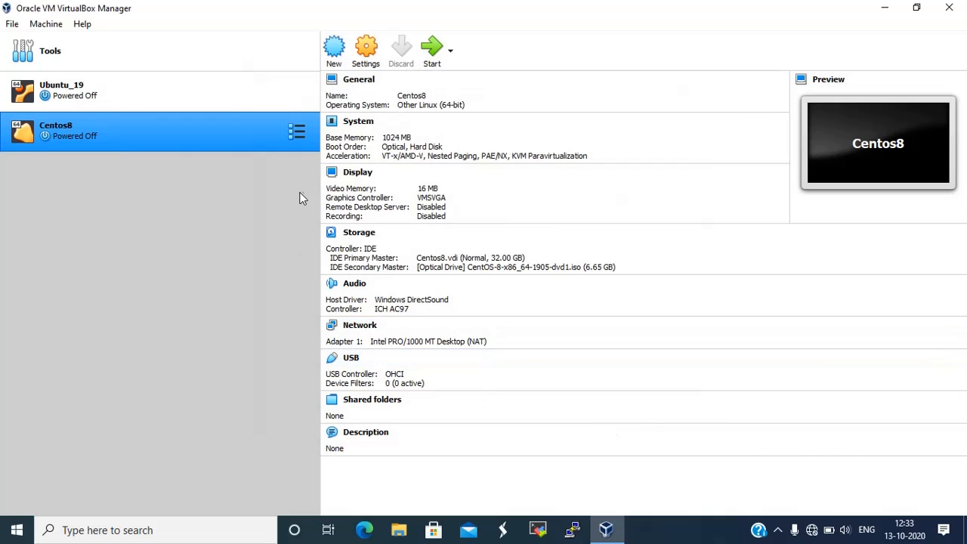
Boot Centos8 from the CentOS-8 installer ISO and maximize its window to show the boot menu
left_click(438, 47)
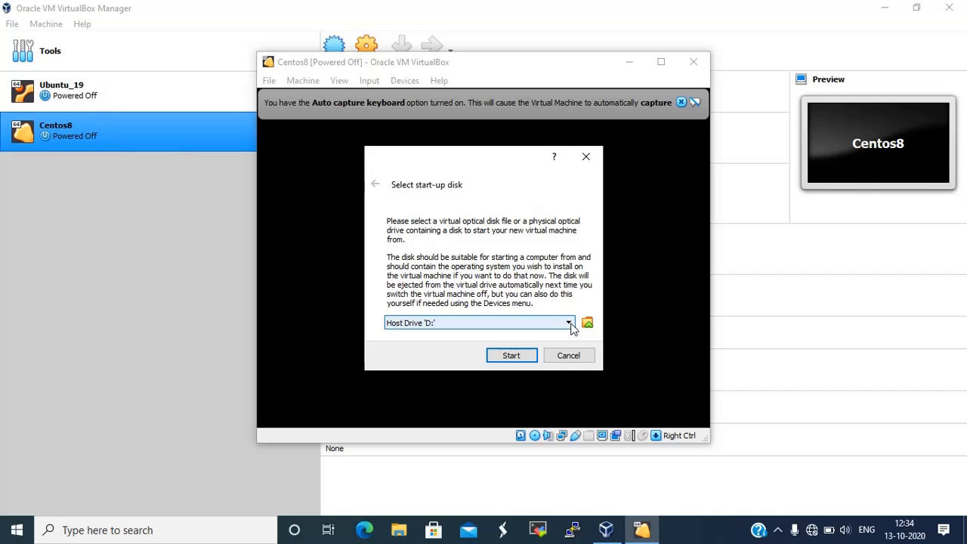
left_click(571, 323)
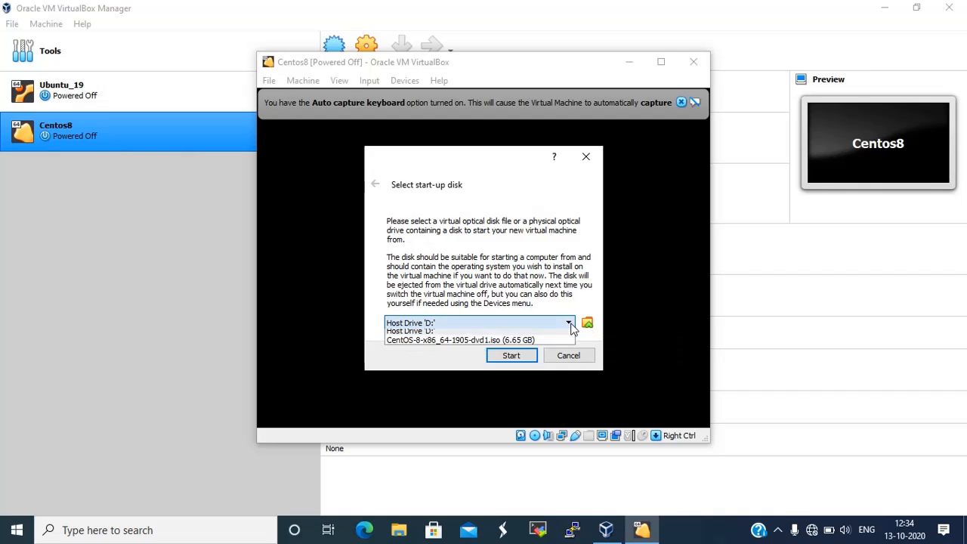
left_click(441, 346)
left_click(525, 359)
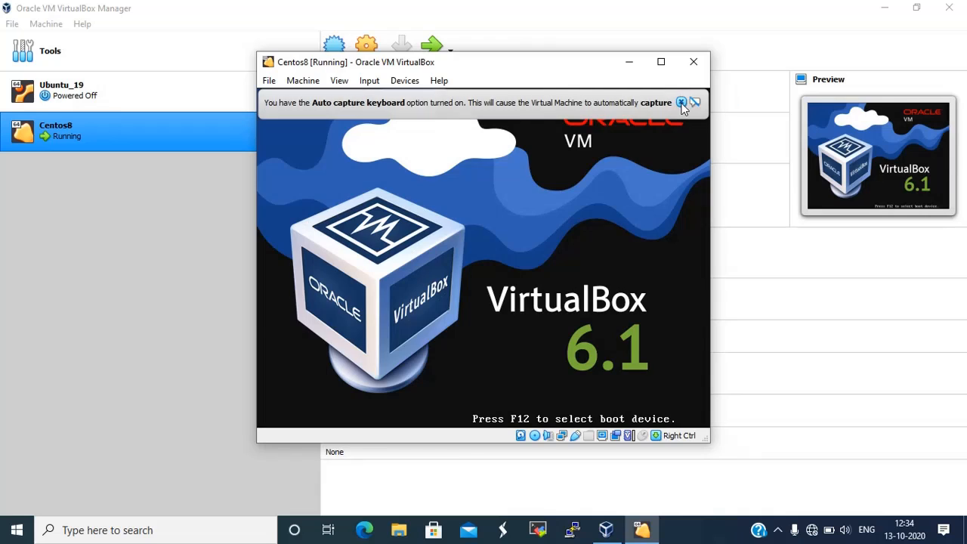
left_click(681, 103)
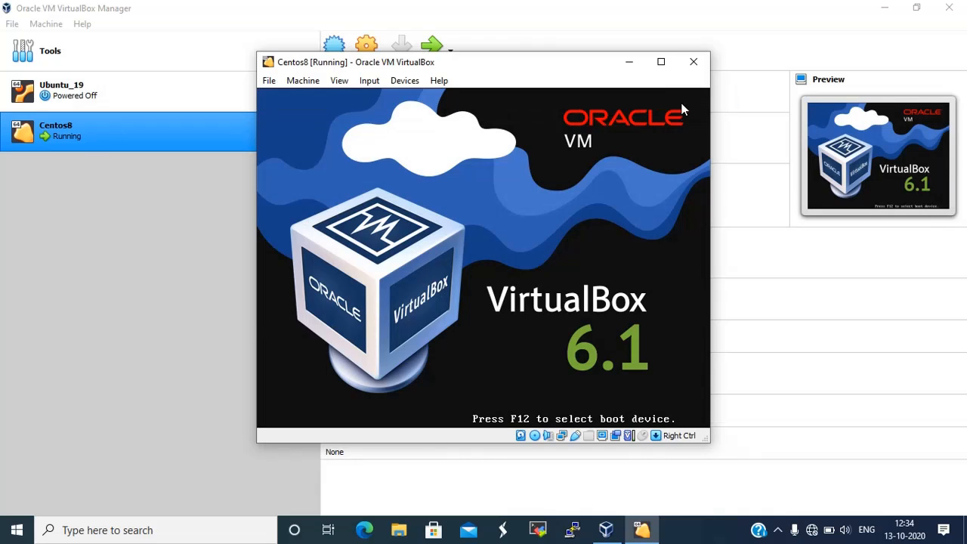
left_click(661, 63)
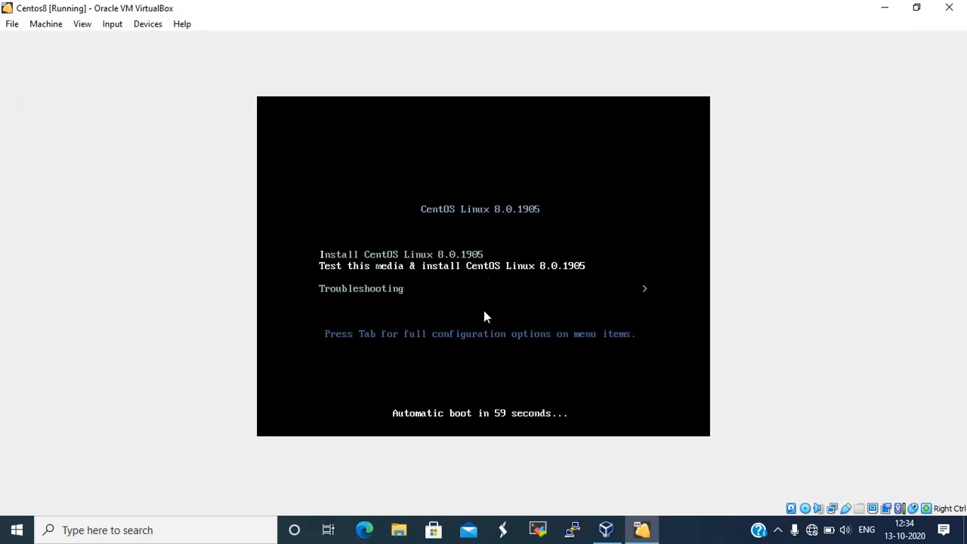
Launch the Install CentOS Linux 8.0.1905 entry from the boot menu
key("Up")
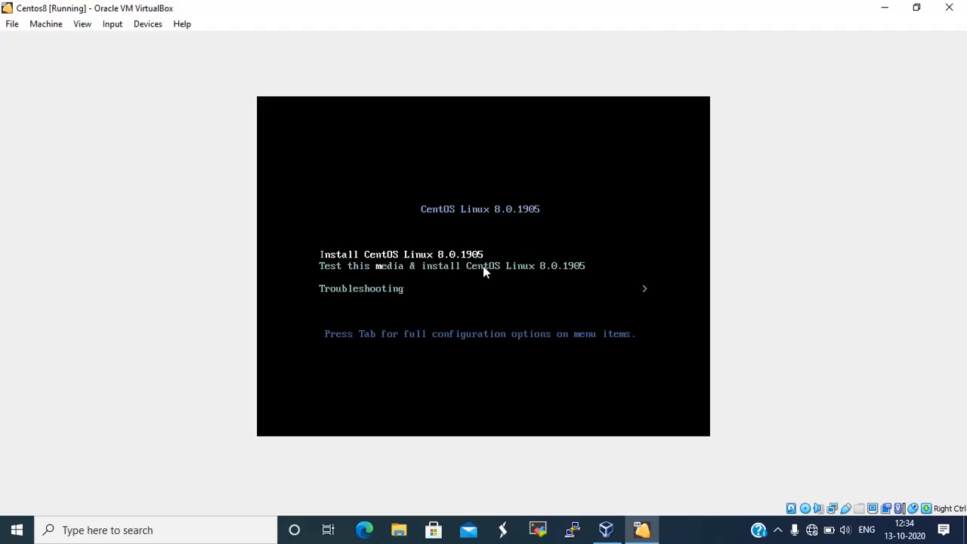
key("Return")
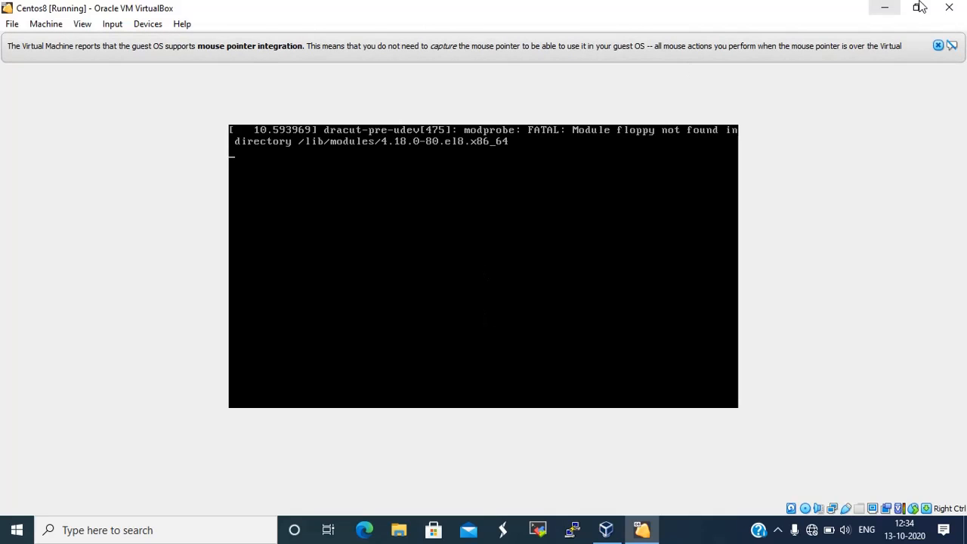
Close the mouse-integration notification while the installer loads to the welcome screen
left_click(939, 47)
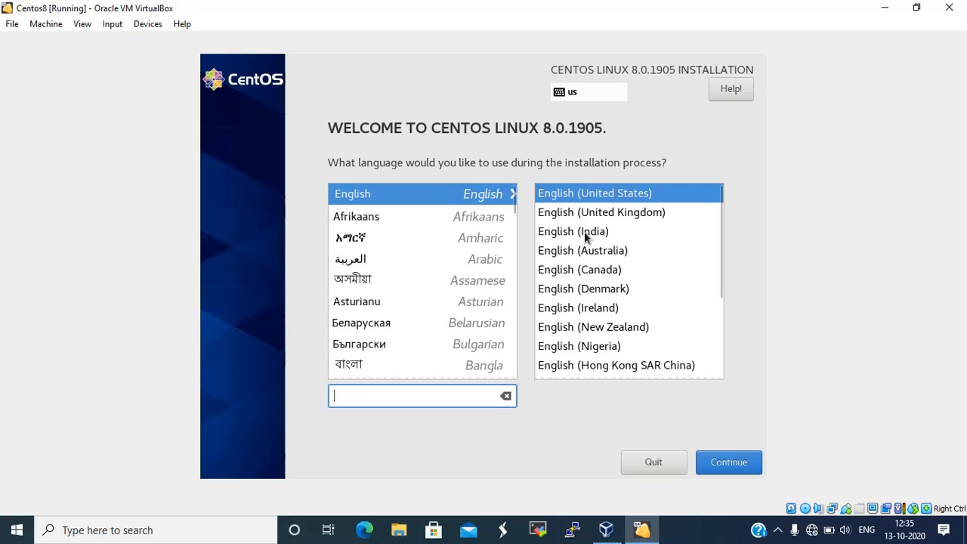
Choose English (India) as the installation language variant
left_click(585, 231)
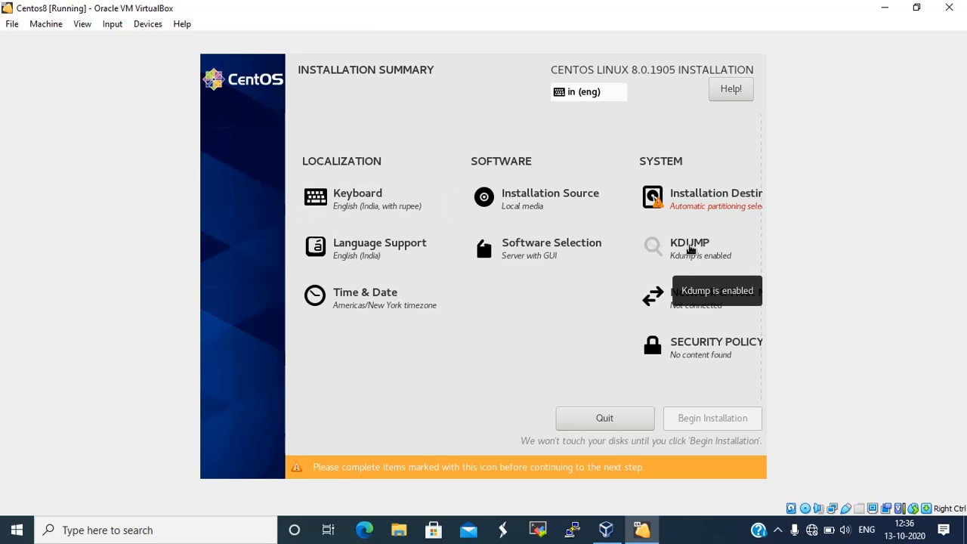
Uncheck Enable kdump, then select Minimal Install as the base environment in Software Selection
left_click(690, 249)
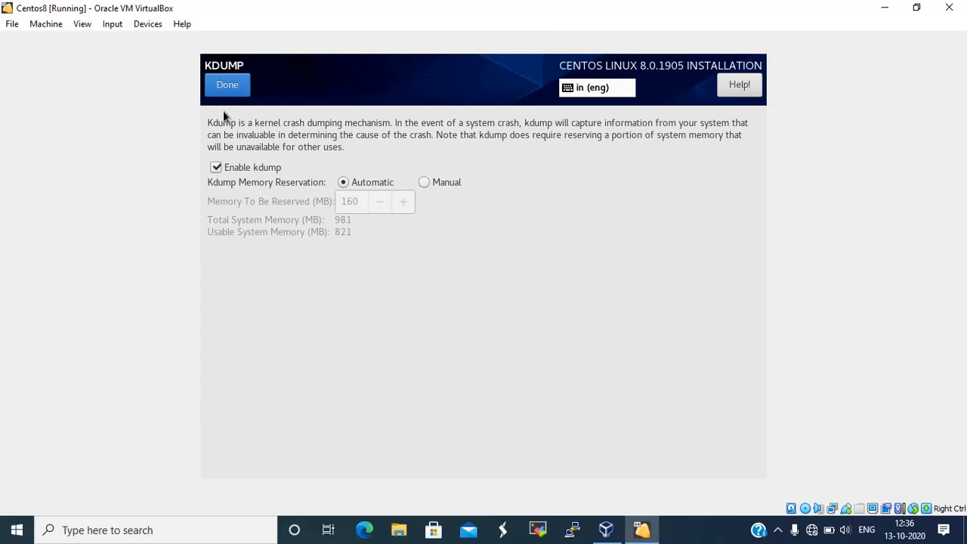
left_click(216, 168)
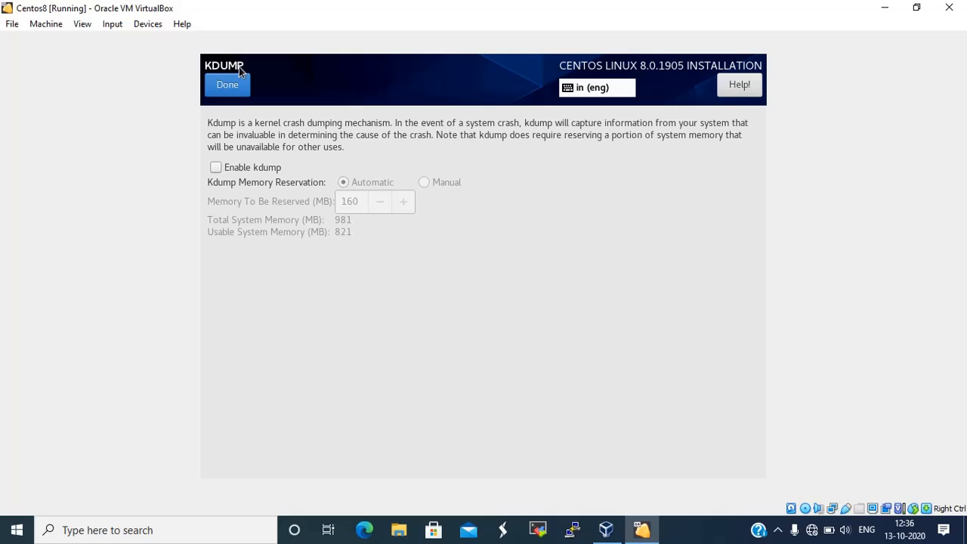
left_click(232, 85)
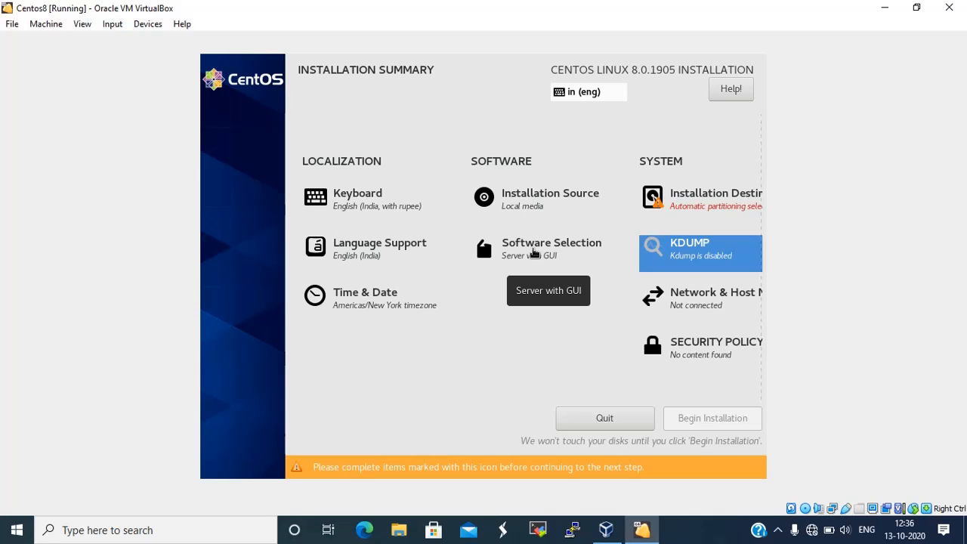
left_click(533, 249)
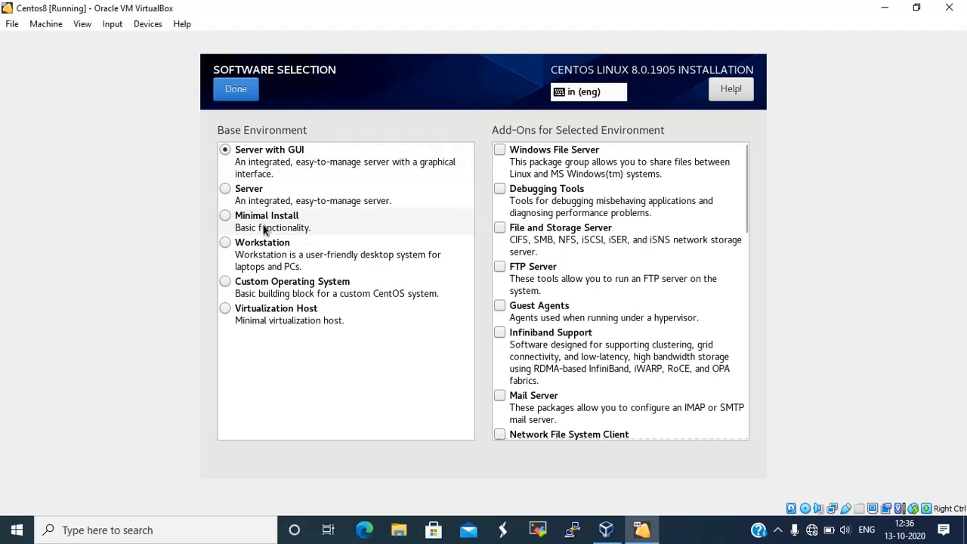
left_click(226, 217)
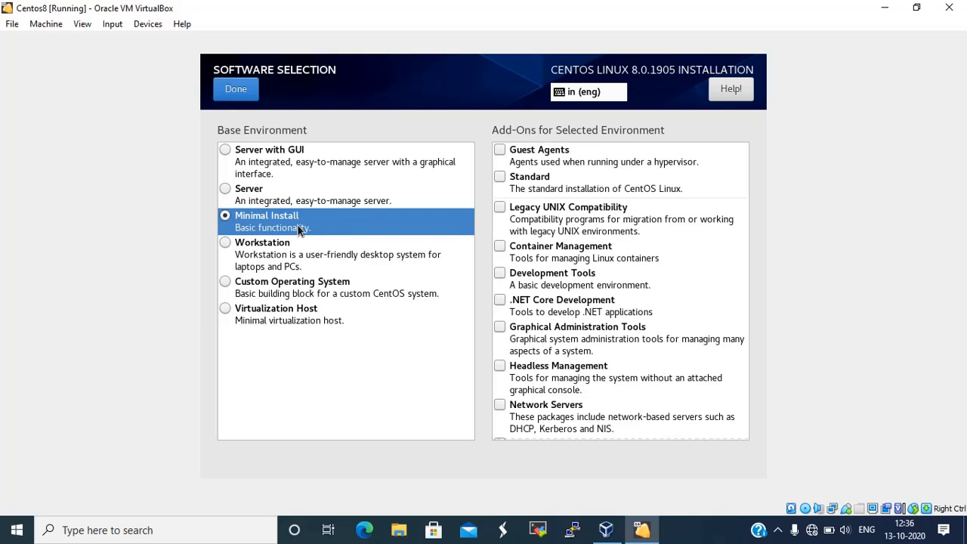
Confirm Minimal Install, then choose Custom storage configuration to reach Manual Partitioning for the 32 GiB disk
left_click(237, 83)
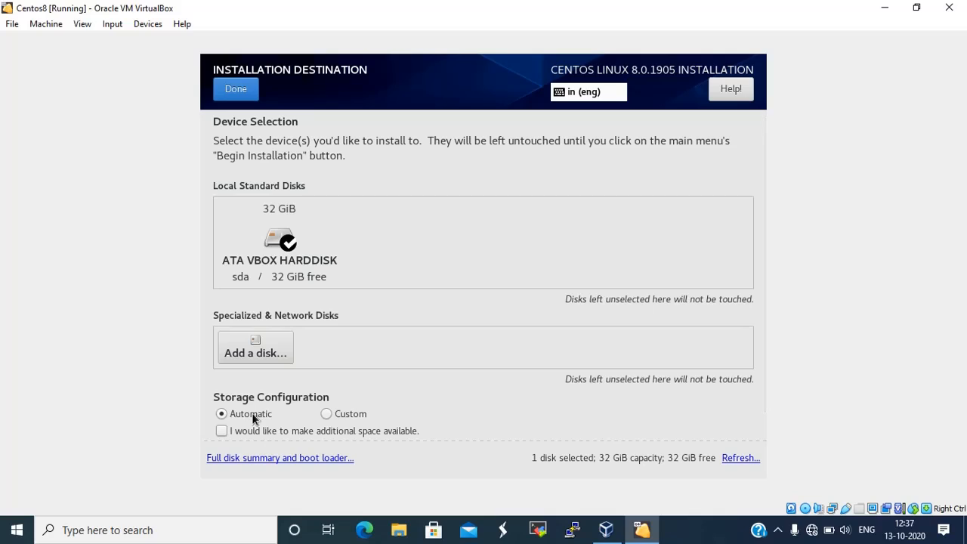
left_click(329, 419)
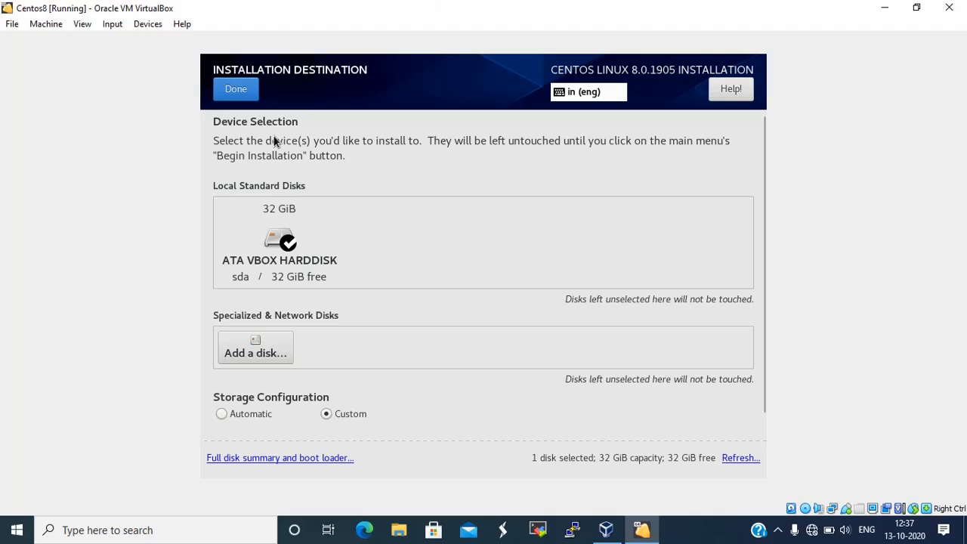
left_click(243, 96)
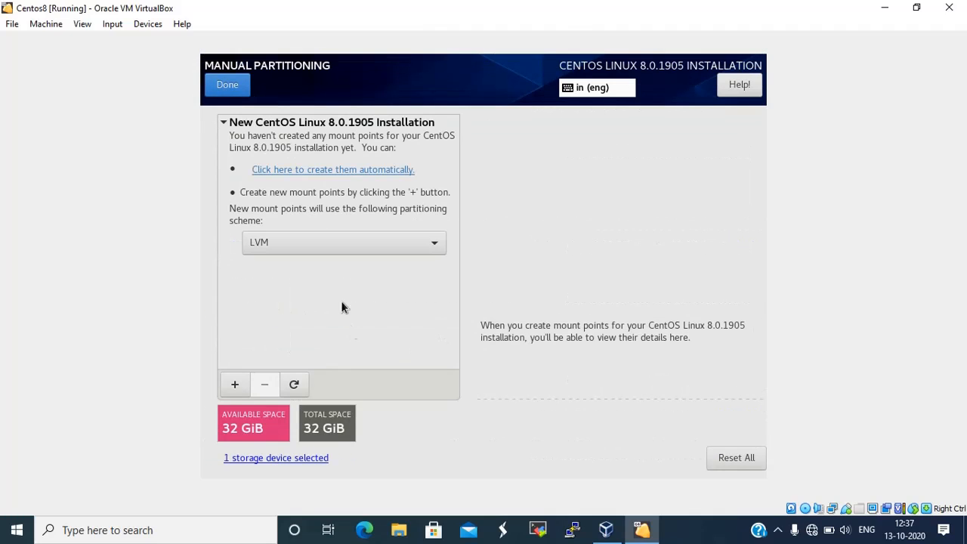
Keep the LVM scheme and add a /boot mount point with 1024 MiB capacity
left_click(436, 245)
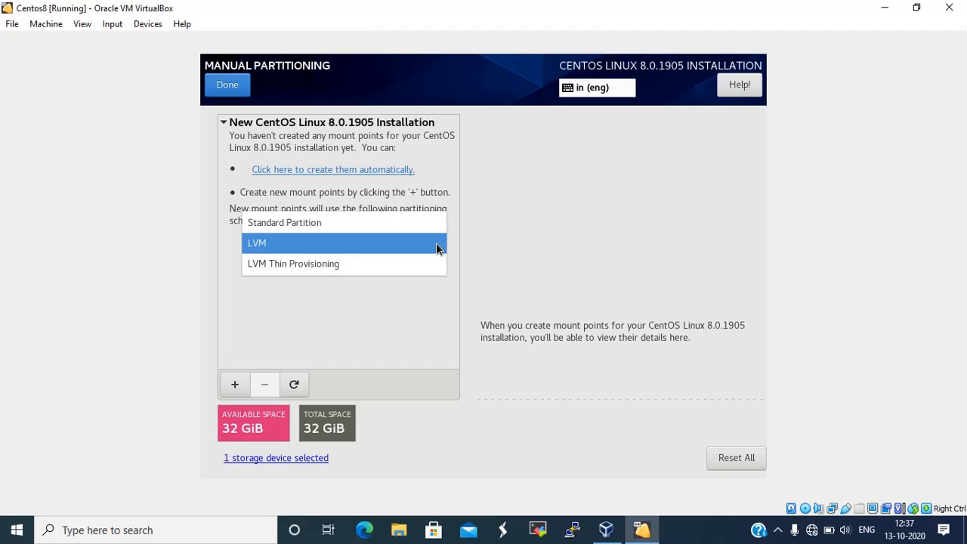
left_click(437, 246)
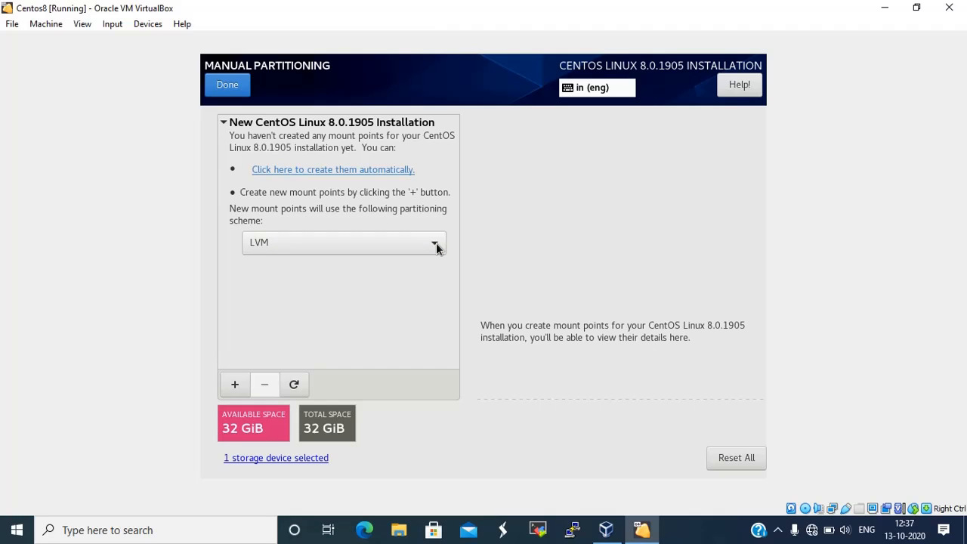
left_click(236, 385)
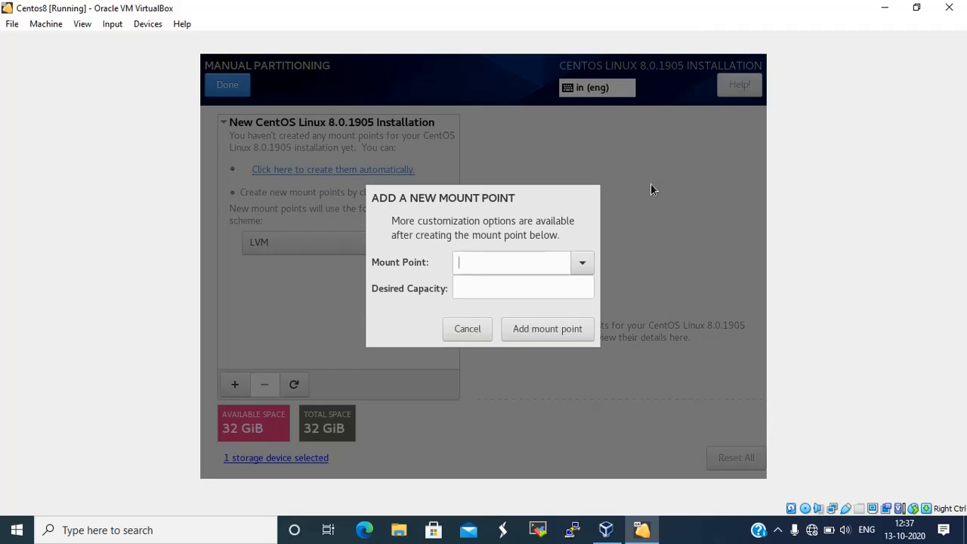
left_click(583, 263)
left_click(482, 308)
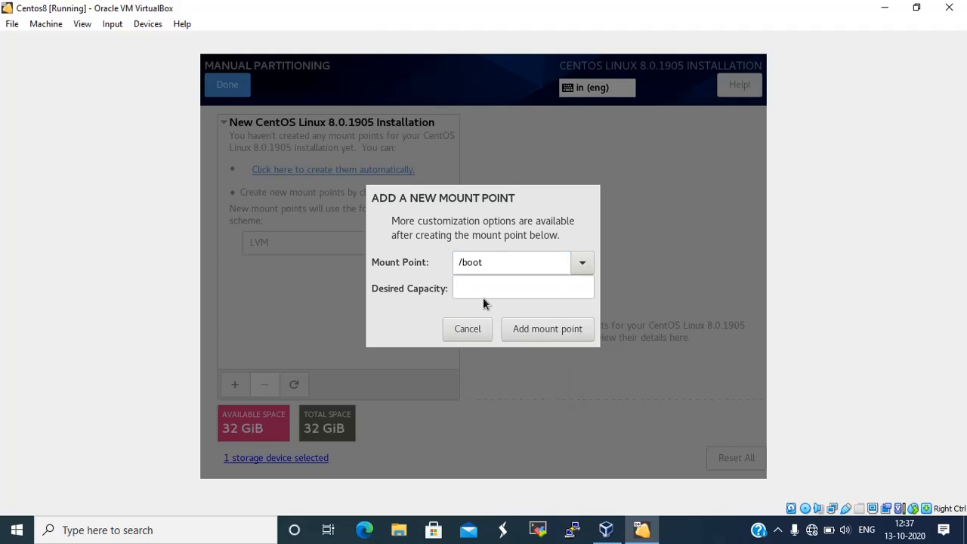
left_click(487, 290)
type("1")
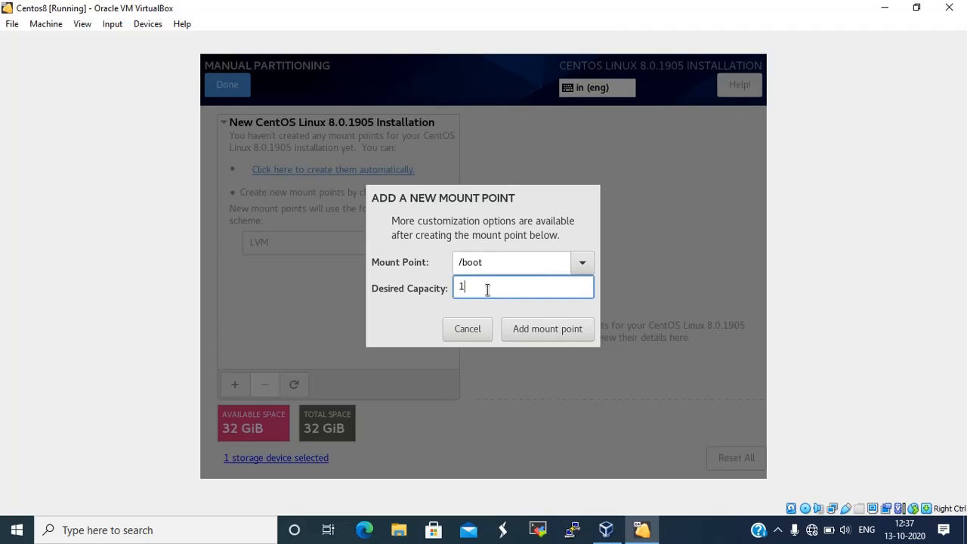
type("024")
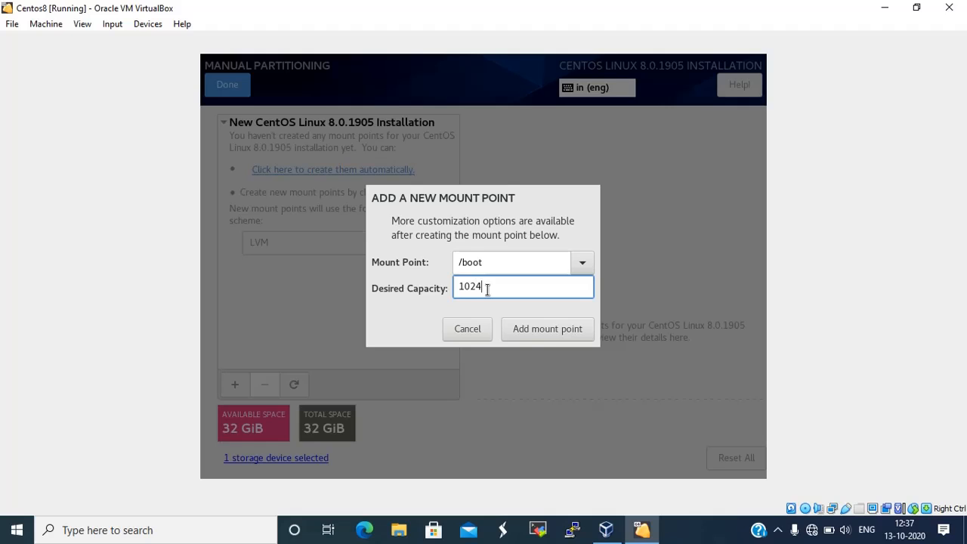
left_click(529, 326)
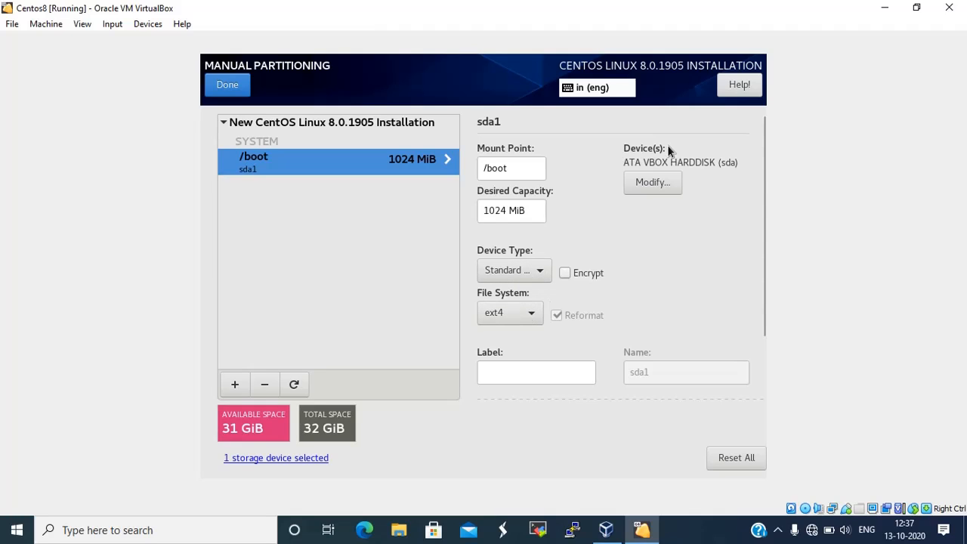
Add a 4GB root (/) mount point, shown as 3.73 GiB, and format it as ext4
left_click(235, 386)
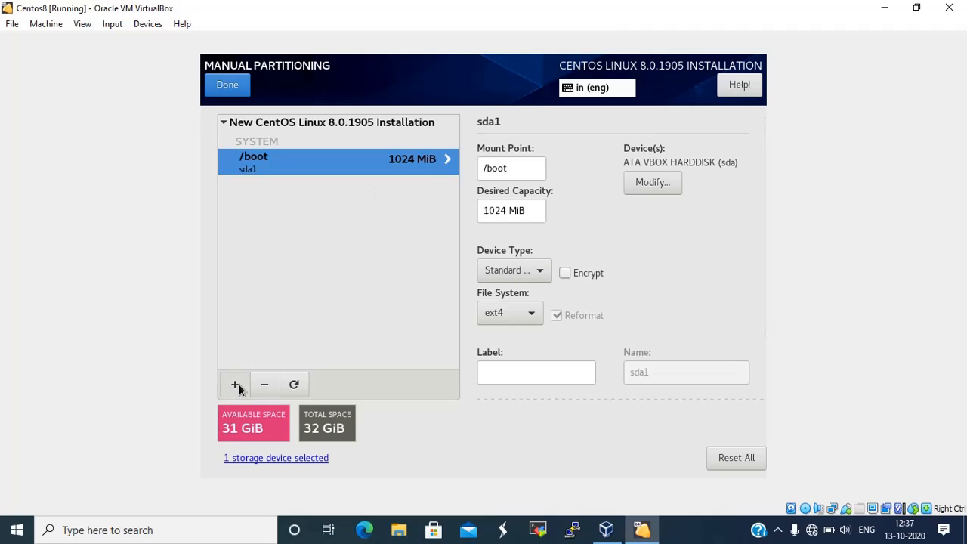
left_click(582, 265)
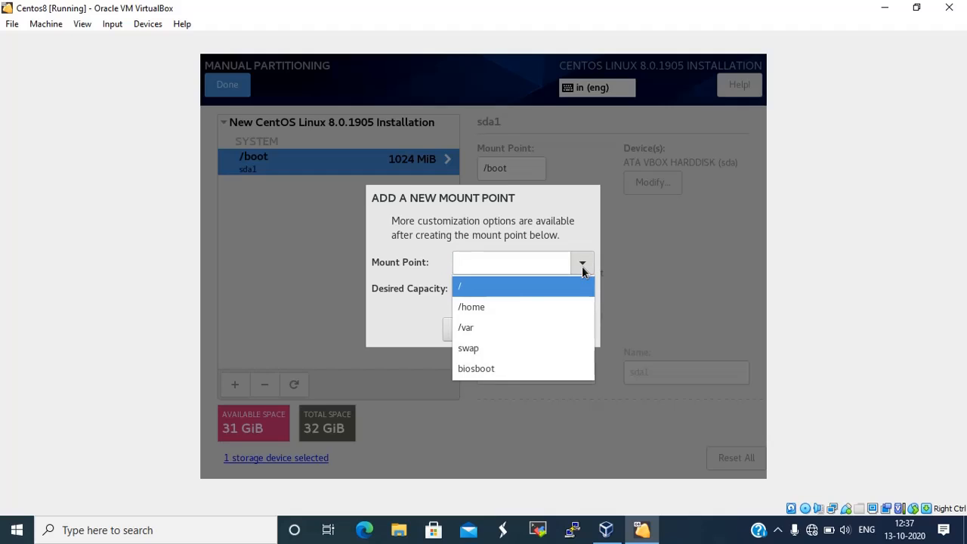
left_click(523, 287)
left_click(495, 287)
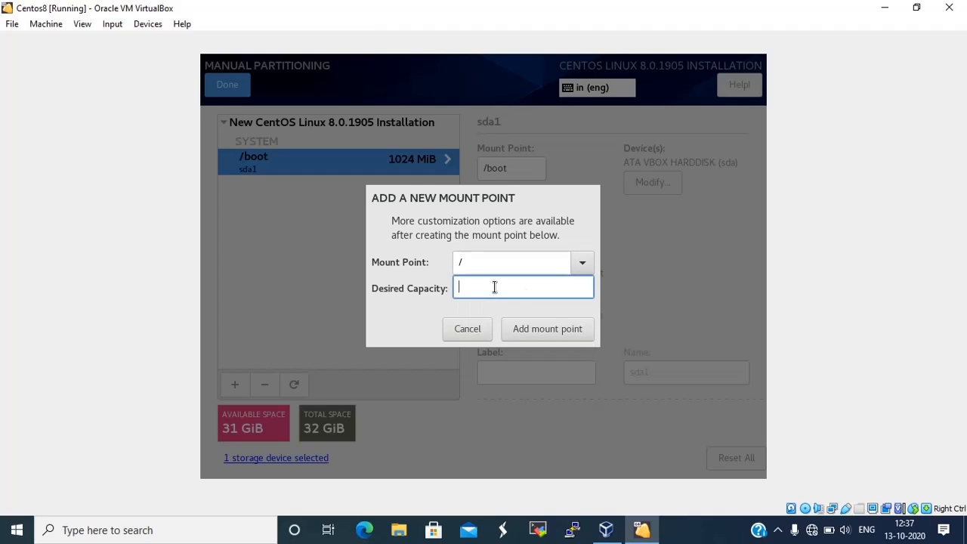
type("4GB")
left_click(559, 335)
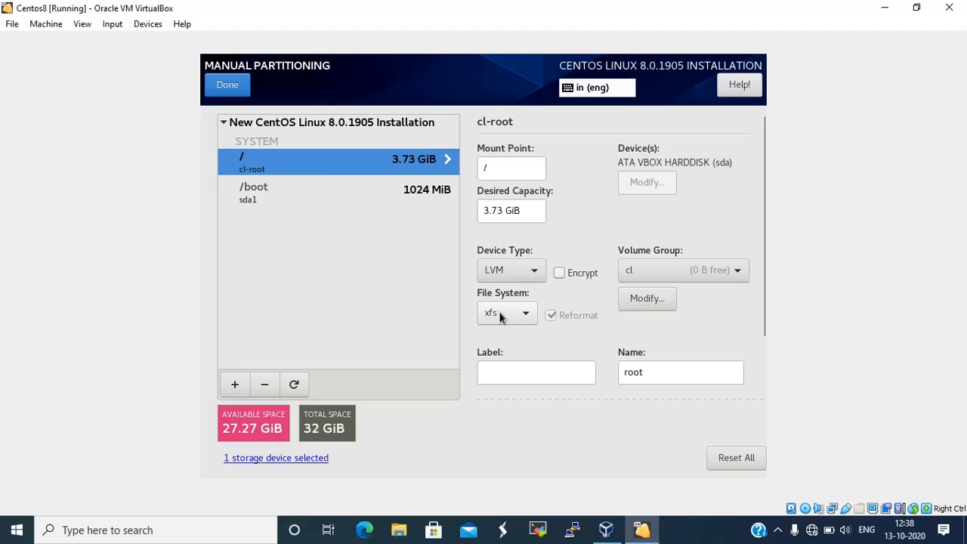
left_click(530, 312)
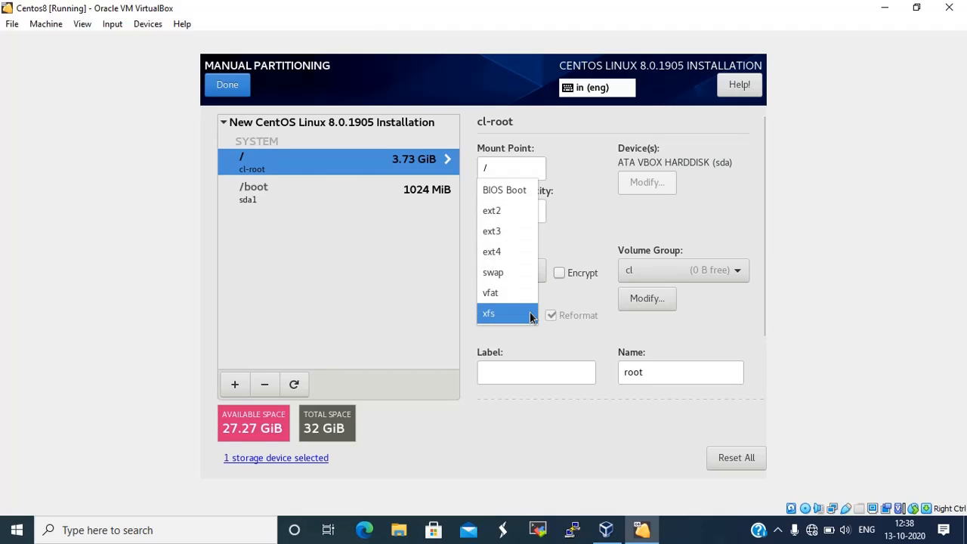
left_click(516, 253)
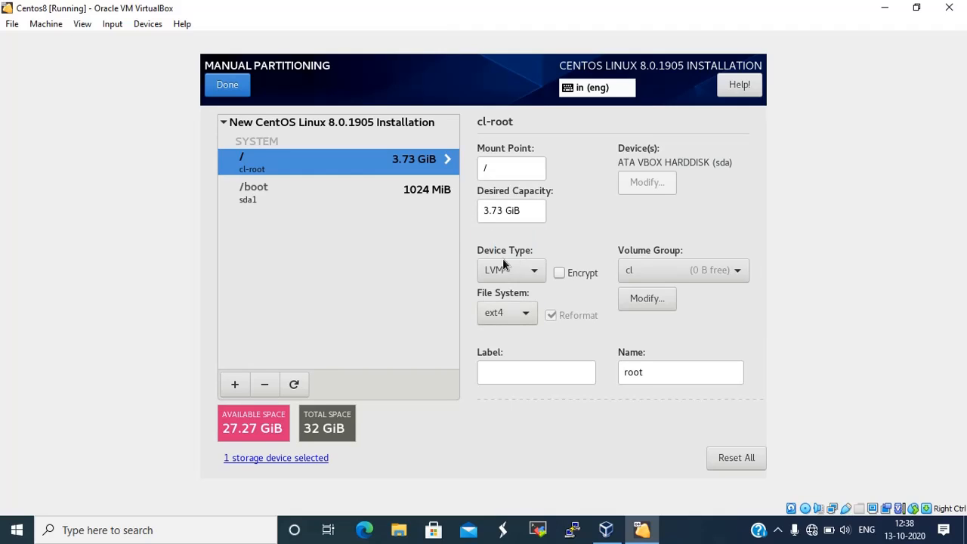
left_click(235, 384)
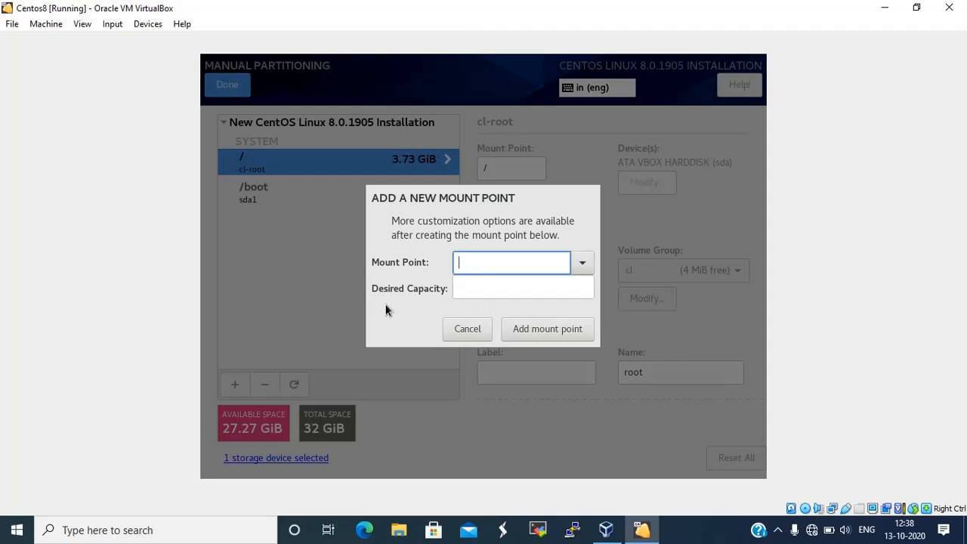
Add a 4GB /home mount point (3.73 GiB) with an ext4 file system
left_click(582, 263)
left_click(502, 290)
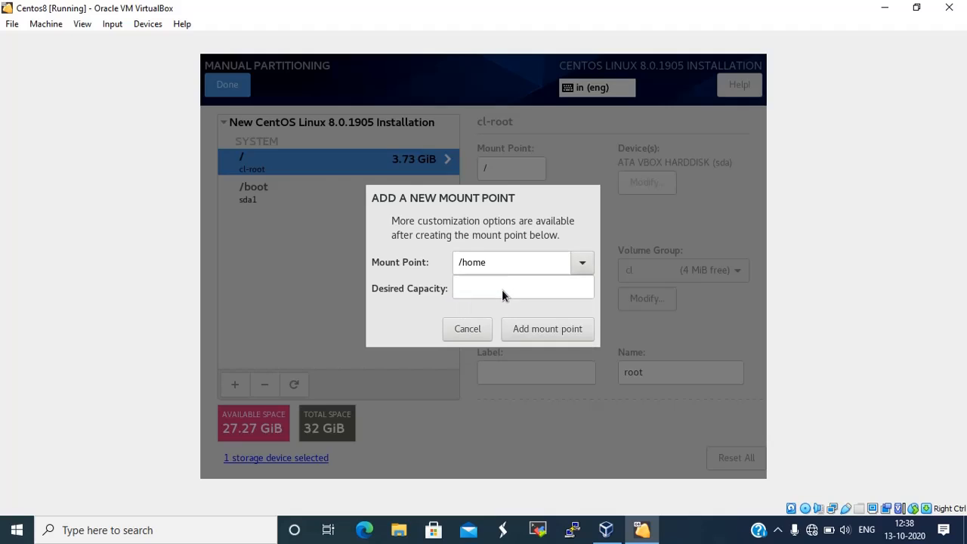
left_click(497, 291)
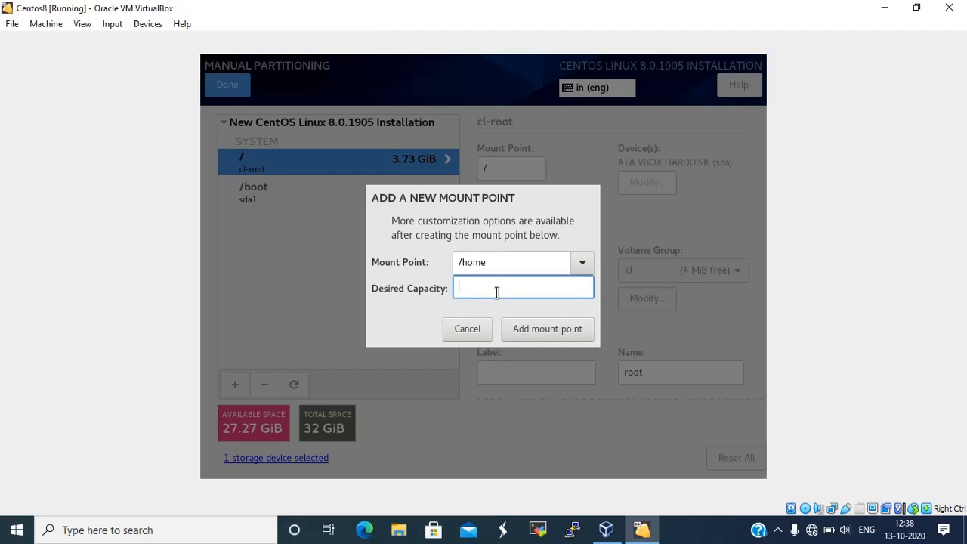
type("4GB")
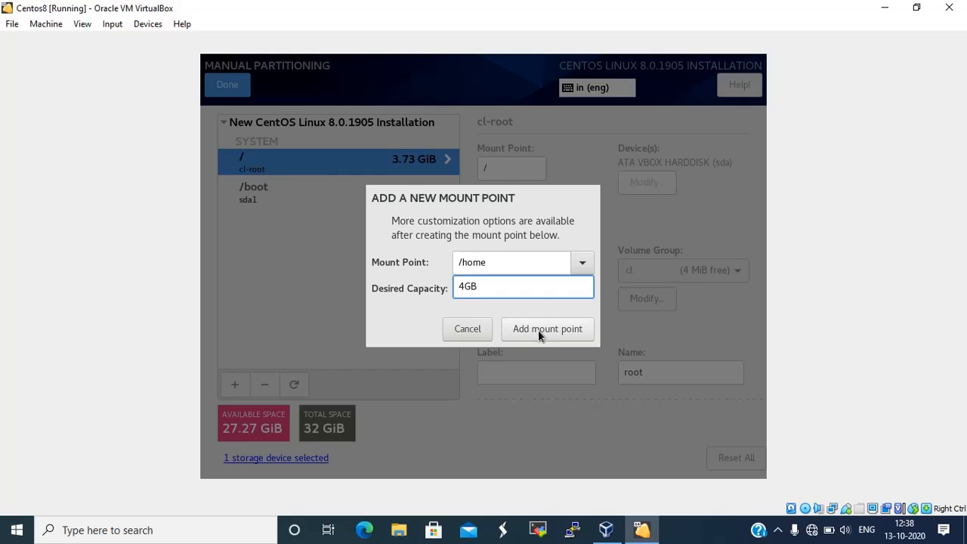
left_click(538, 330)
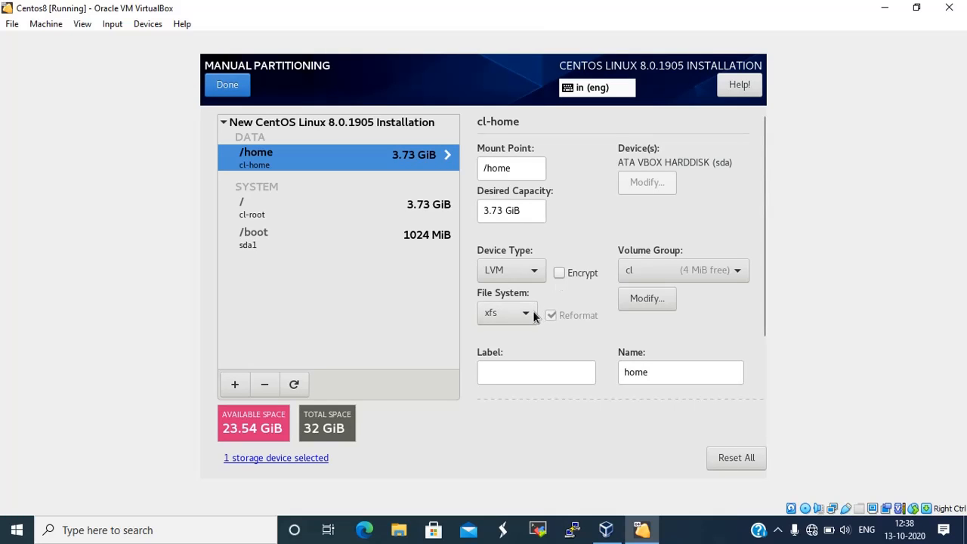
left_click(534, 312)
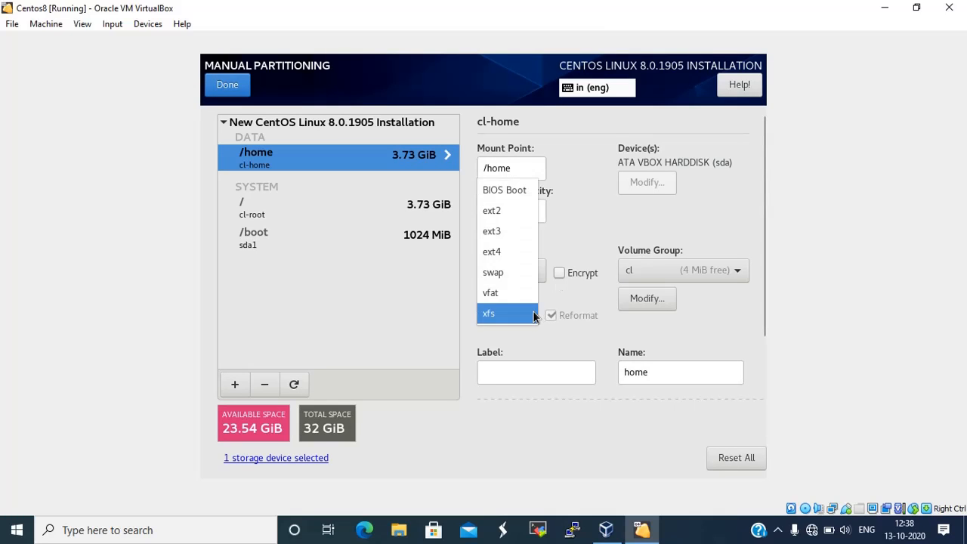
left_click(501, 254)
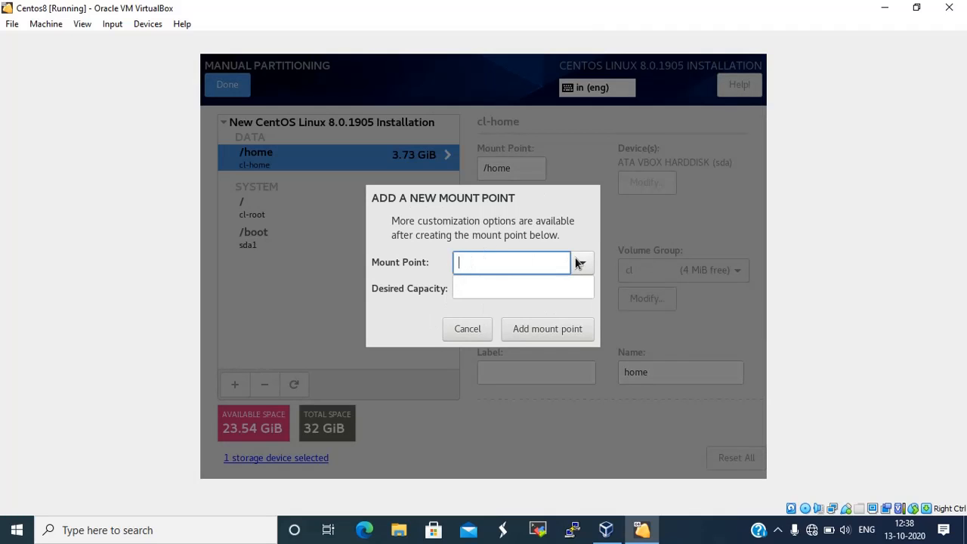
Add a 5GB /var mount point (4.66 GiB) with an ext4 file system
left_click(580, 262)
left_click(494, 288)
left_click(483, 295)
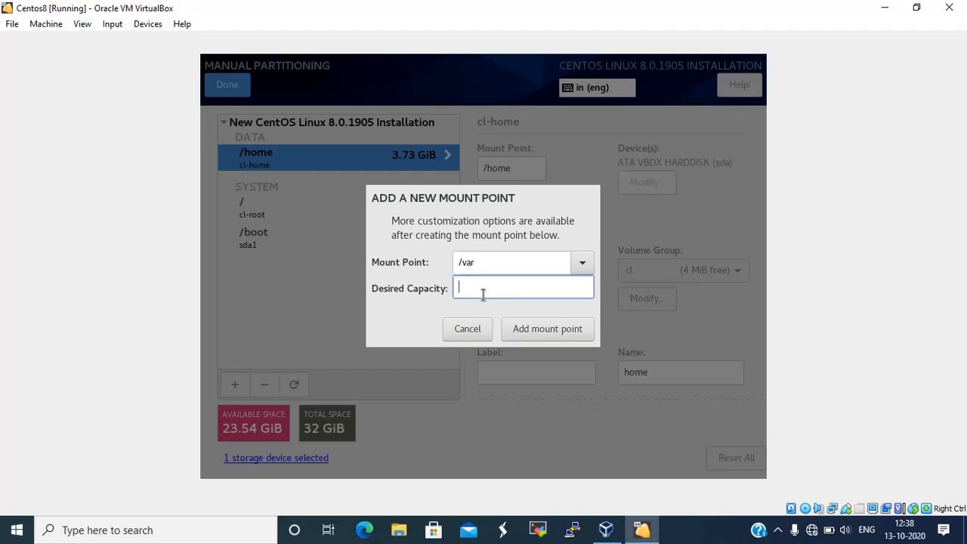
type("5")
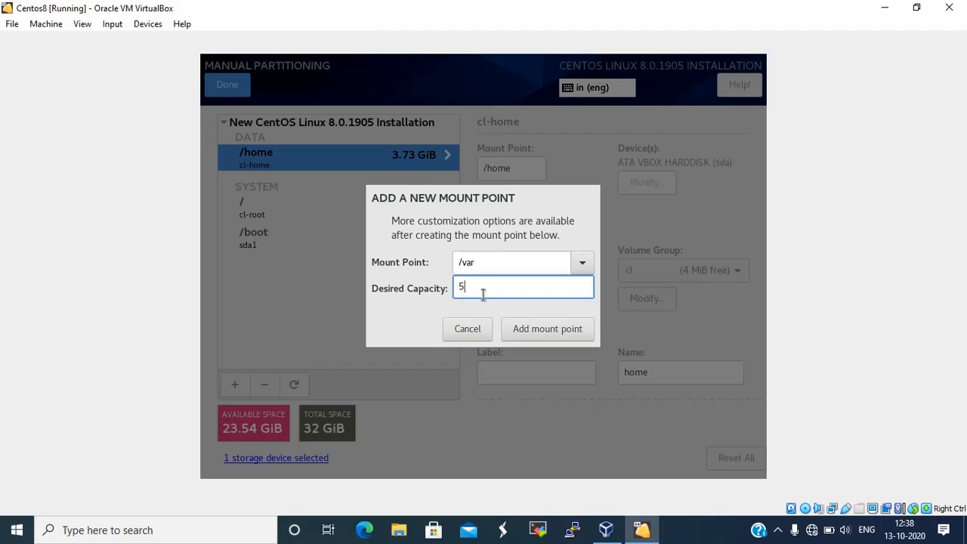
type("GB")
left_click(547, 330)
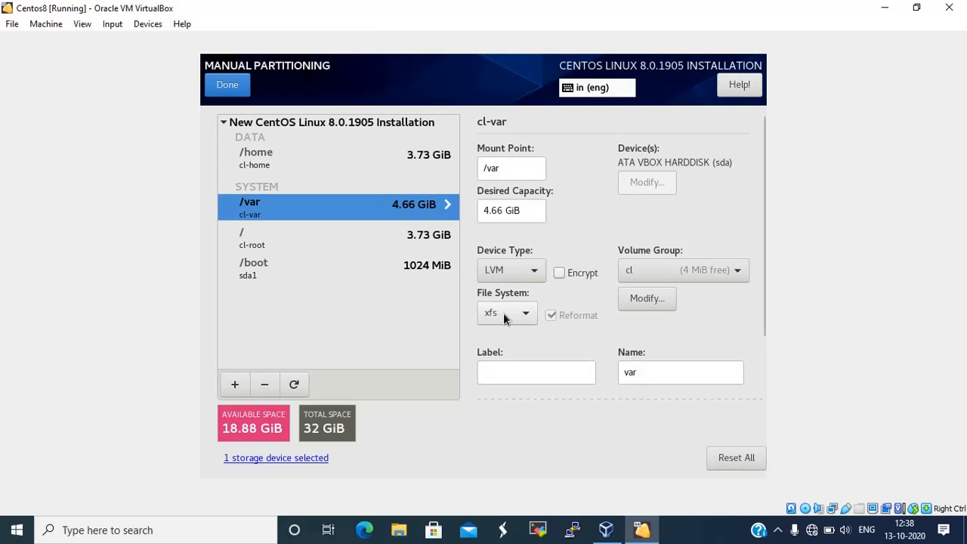
left_click(505, 318)
left_click(499, 252)
left_click(236, 385)
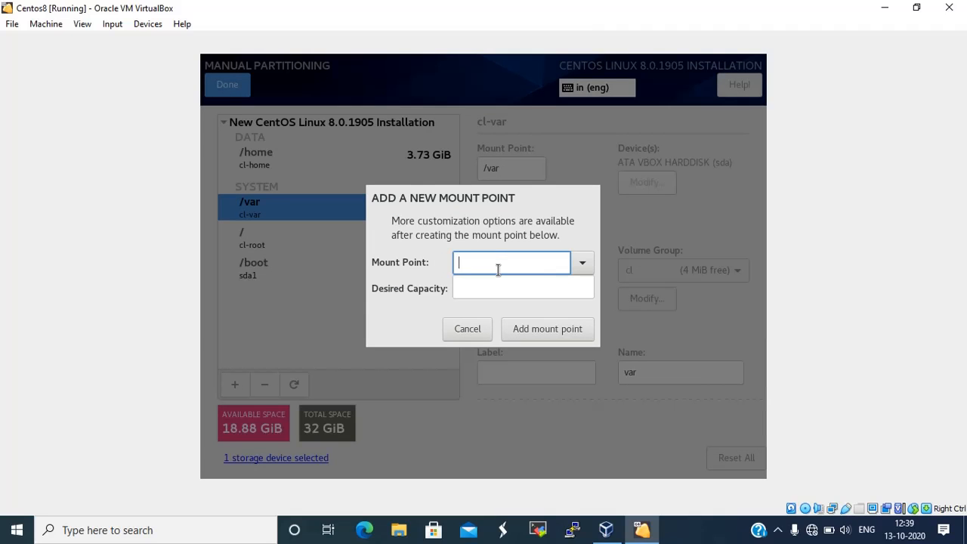
Add a 6GB /usr mount point (5.59 GiB) formatted as ext4
type("/usr")
left_click(503, 289)
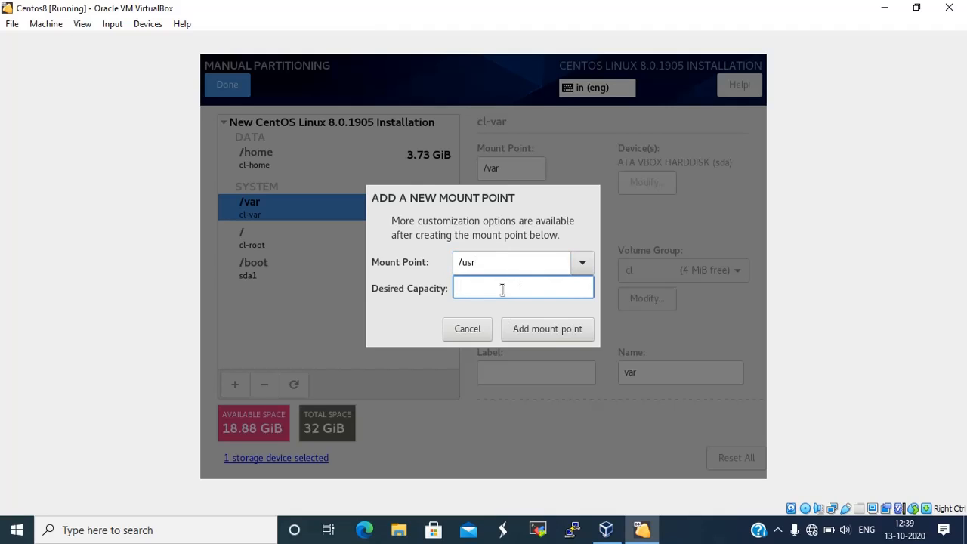
type("6GB")
left_click(566, 331)
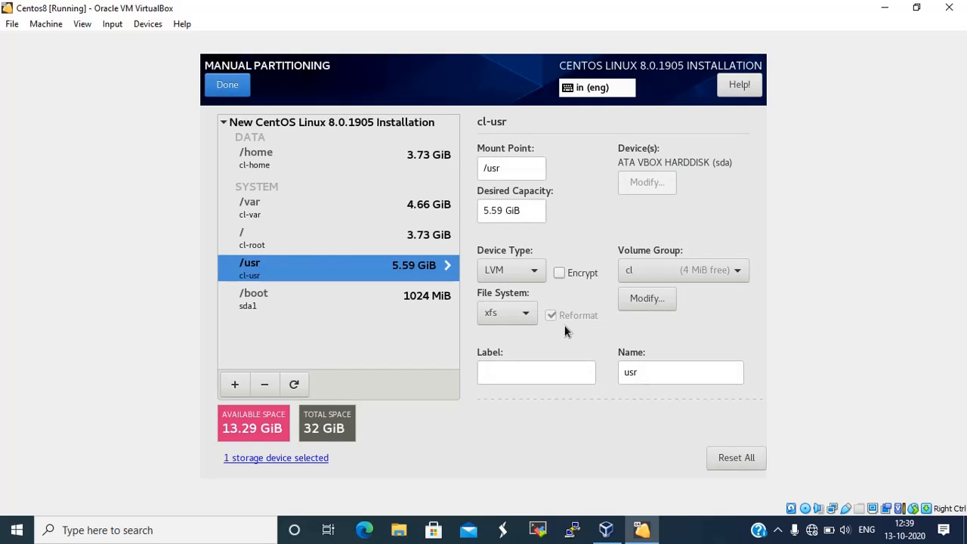
left_click(530, 313)
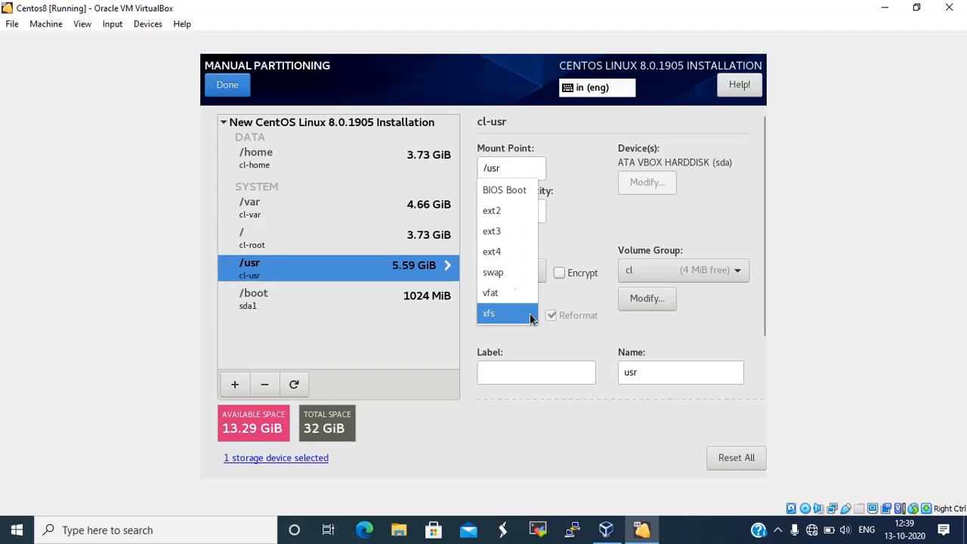
left_click(510, 257)
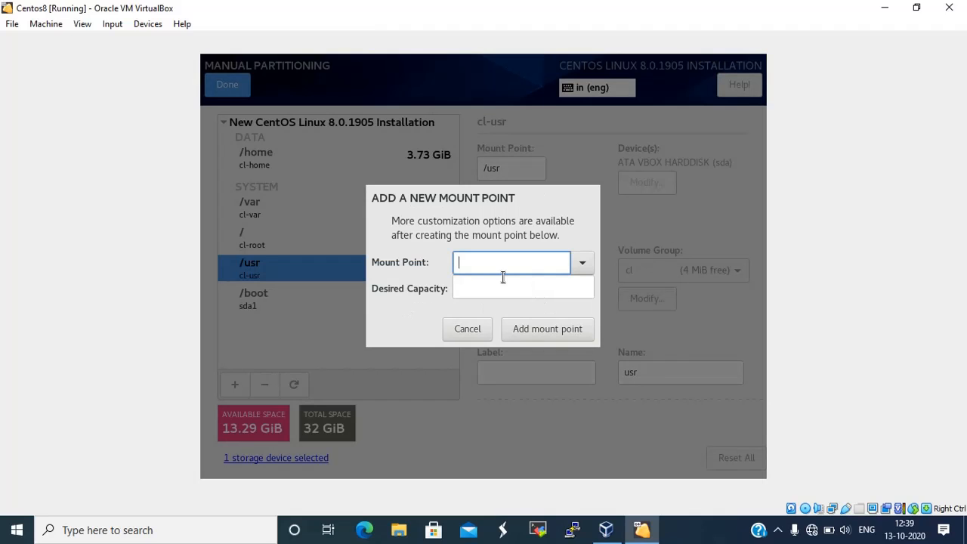
Add a 3GB /tmp mount point, shown as 2.79 GiB xfs
type("/tmp")
left_click(508, 287)
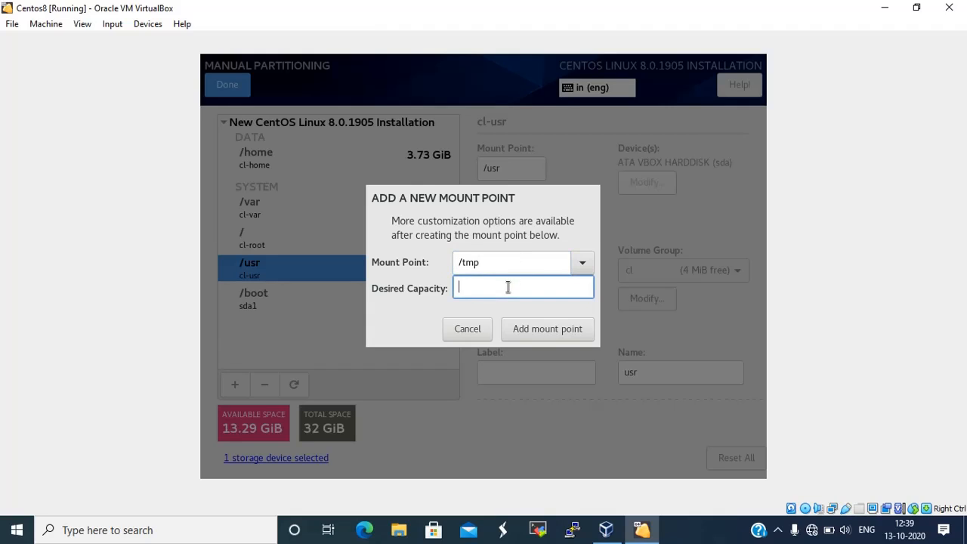
type("3GB")
left_click(578, 337)
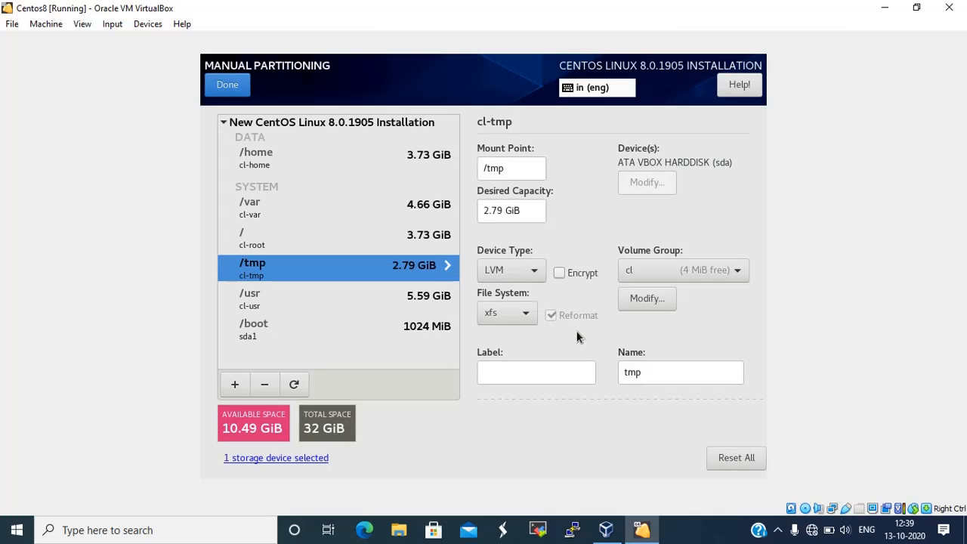
left_click(234, 385)
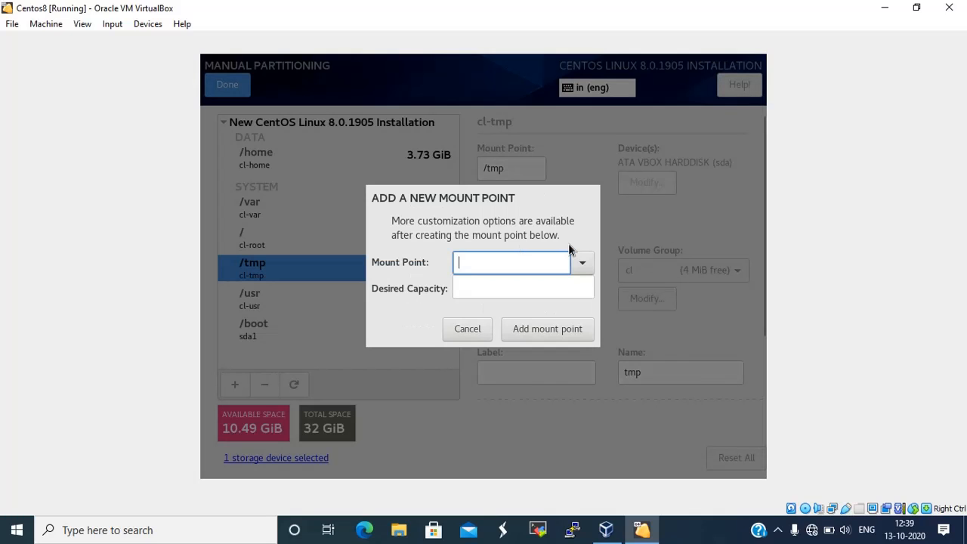
Add a 2GB swap mount point (1.86 GiB), leaving 8.63 GiB available
left_click(582, 262)
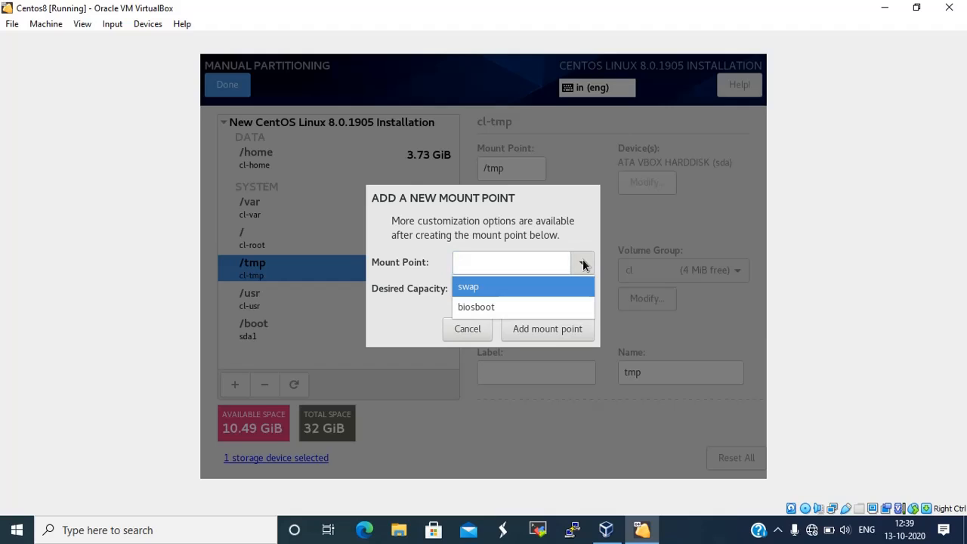
left_click(522, 287)
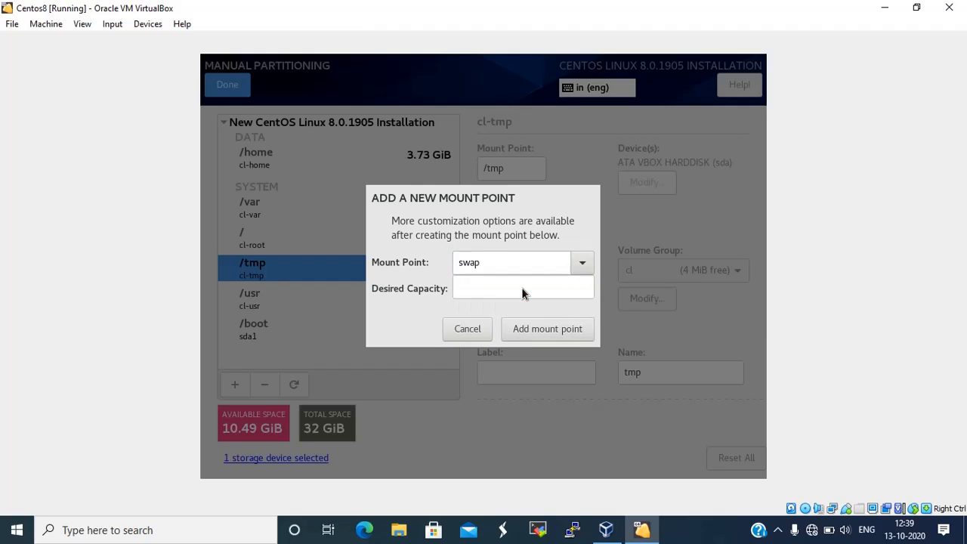
left_click(492, 294)
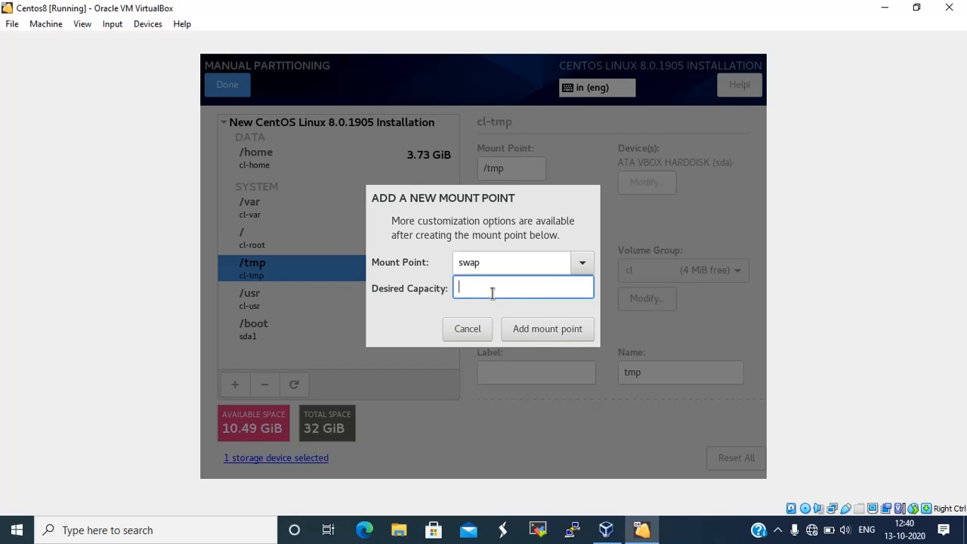
type("2GB")
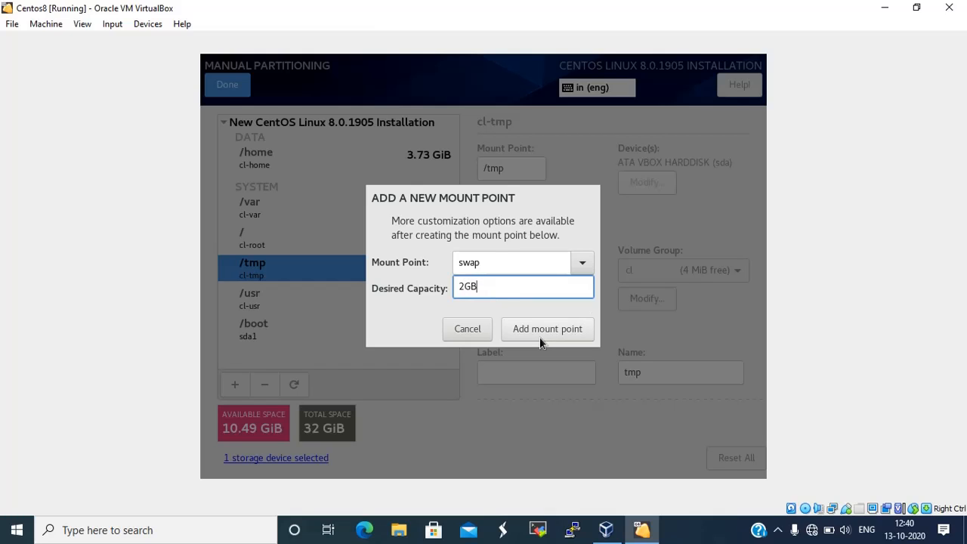
left_click(568, 331)
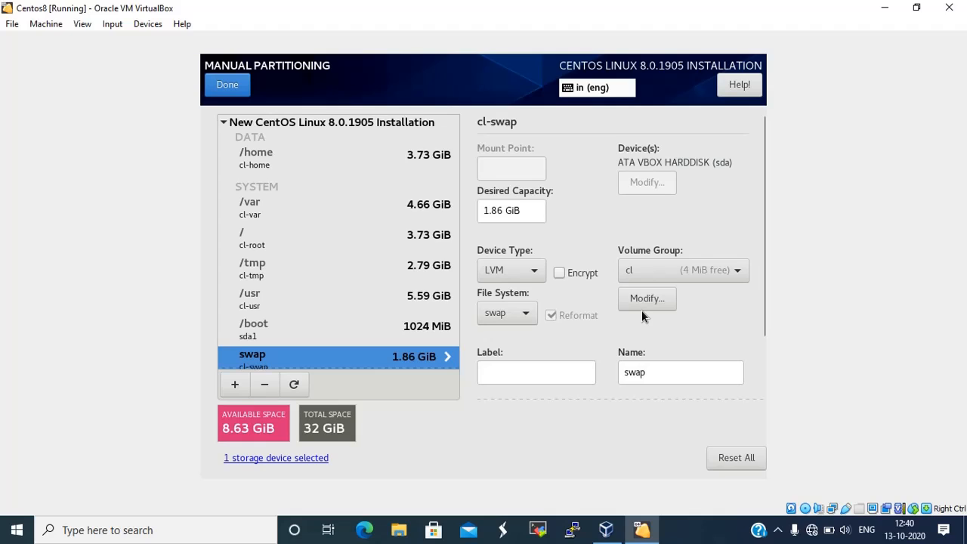
Accept the partitioning changes and set the time zone to Asia/Kolkata
left_click(229, 86)
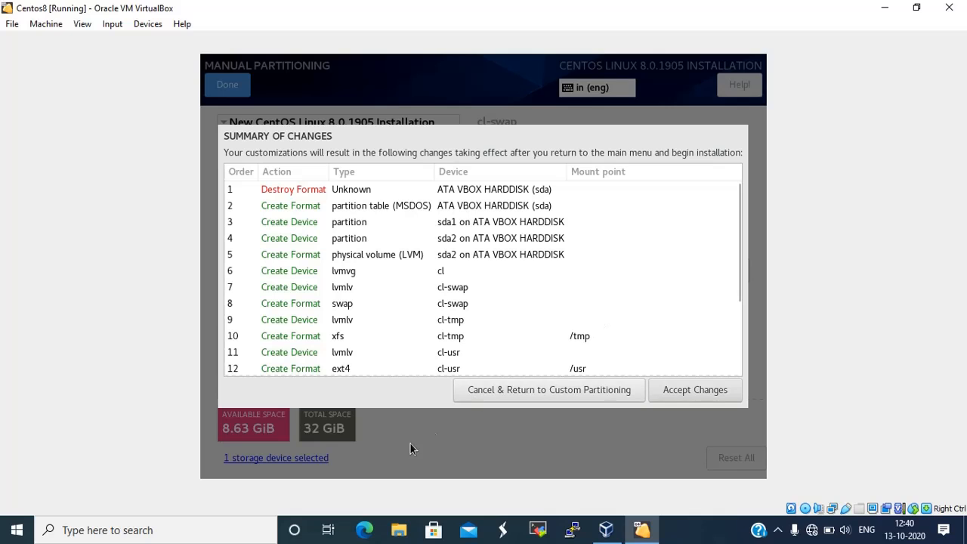
left_click(690, 390)
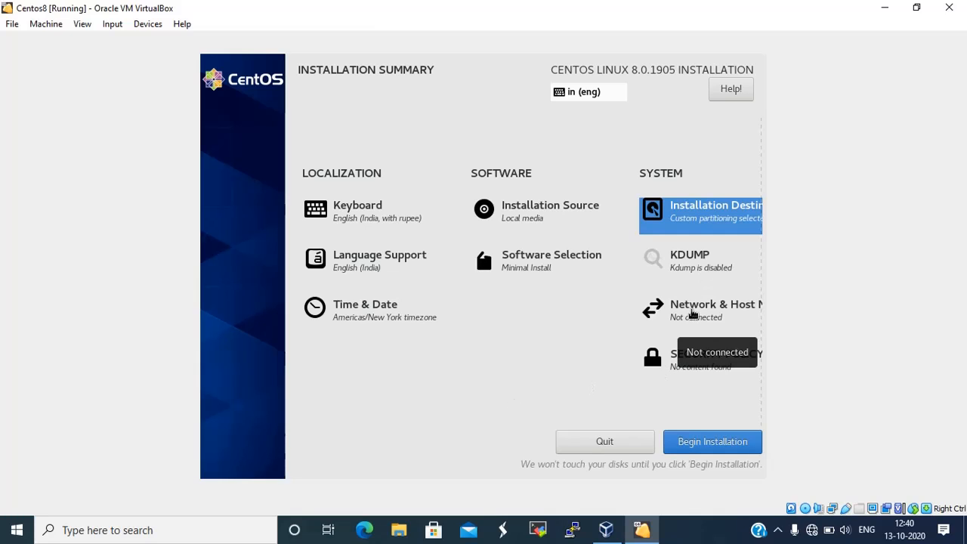
left_click(352, 318)
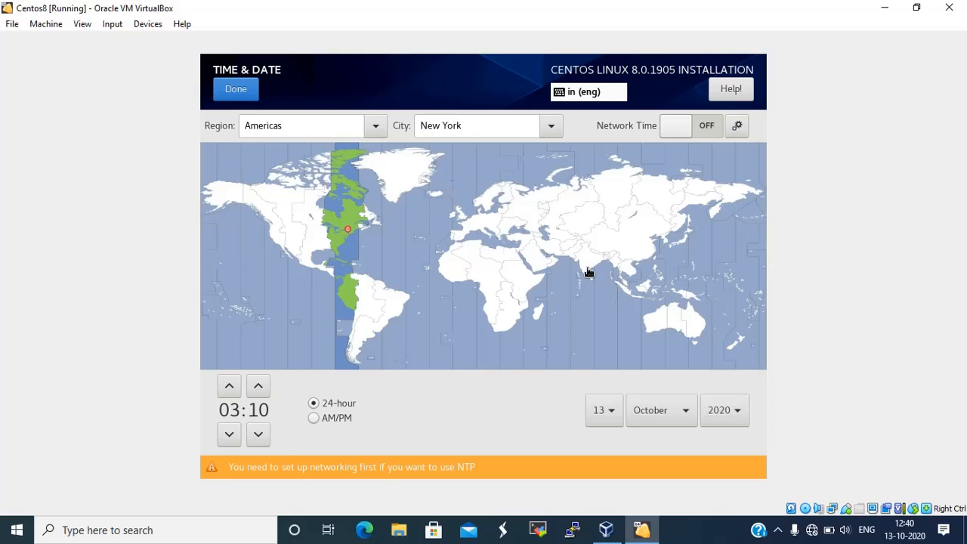
left_click(597, 267)
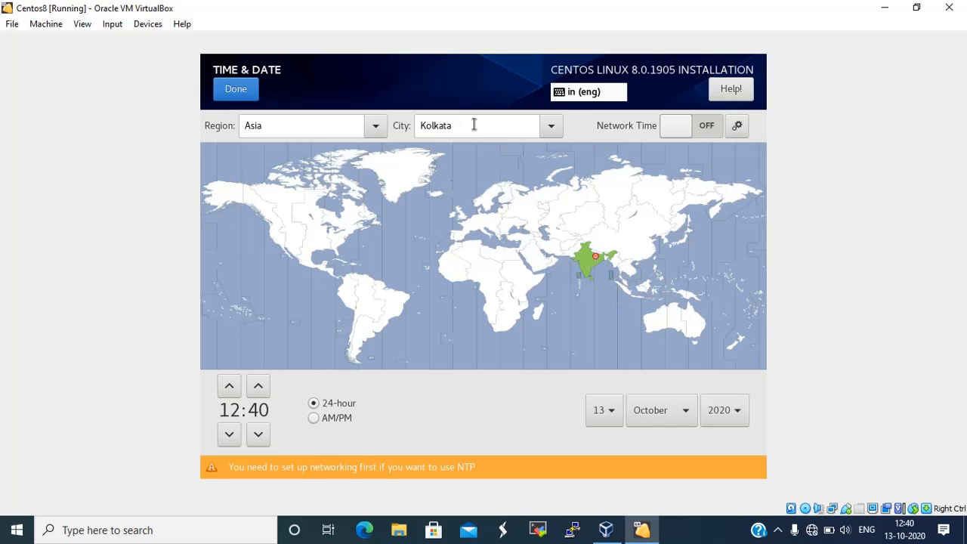
left_click(237, 89)
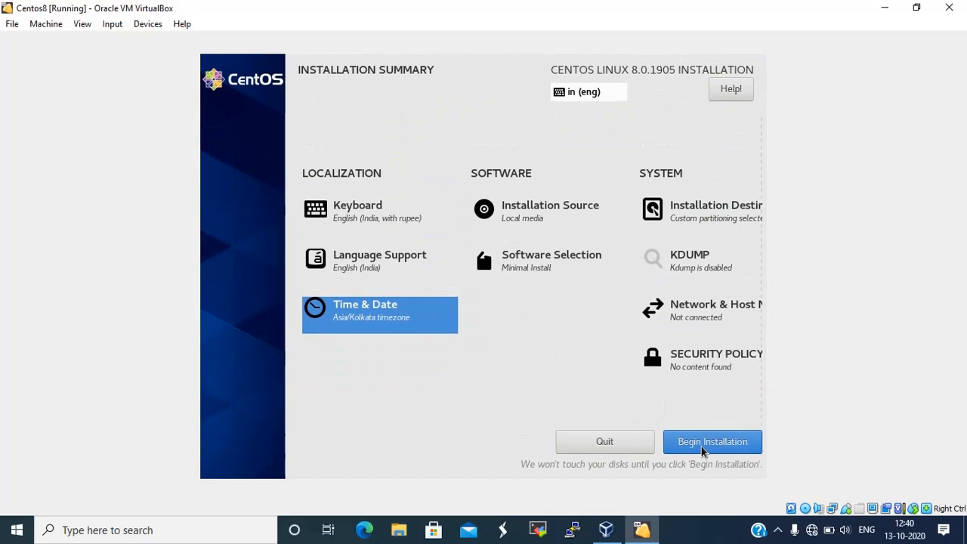
Begin installation and set the root password, confirming it despite the too-short warning
left_click(704, 445)
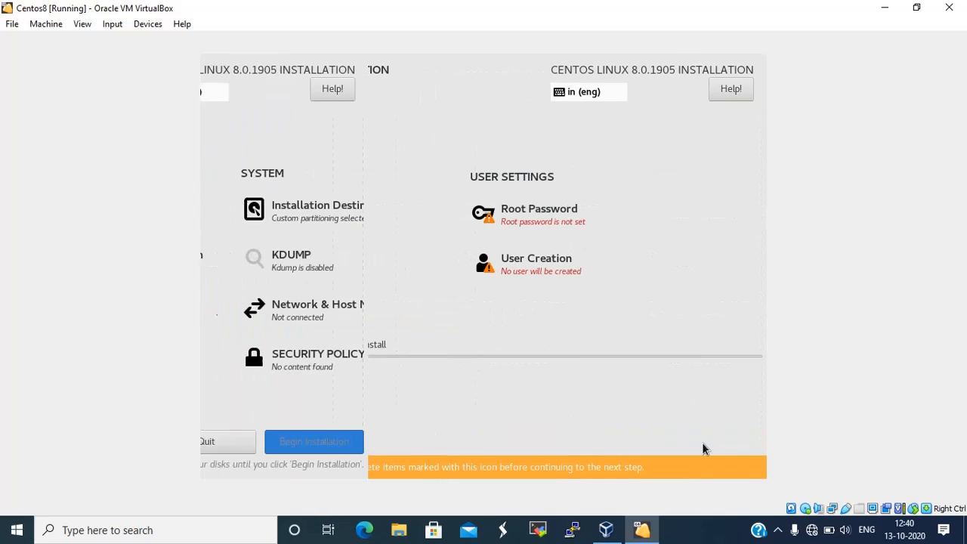
left_click(558, 220)
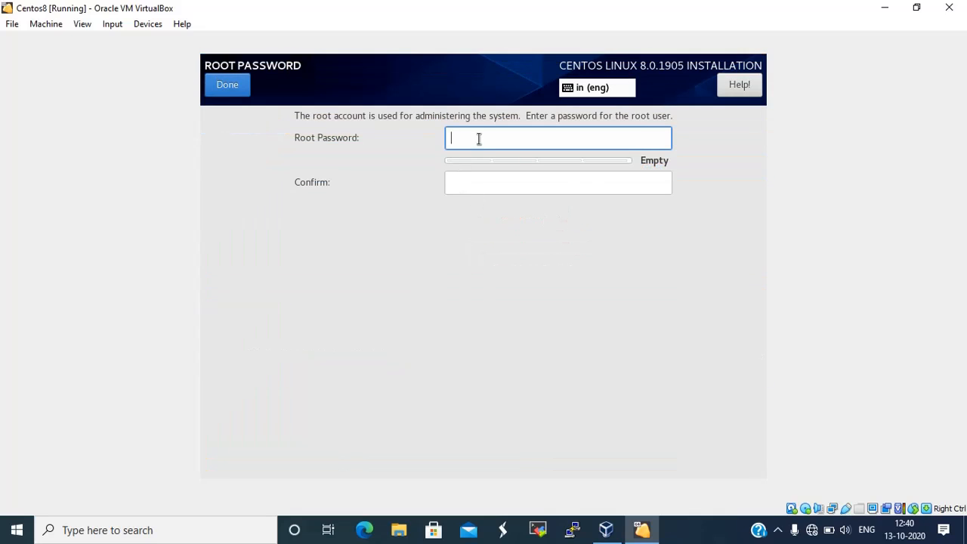
type("•")
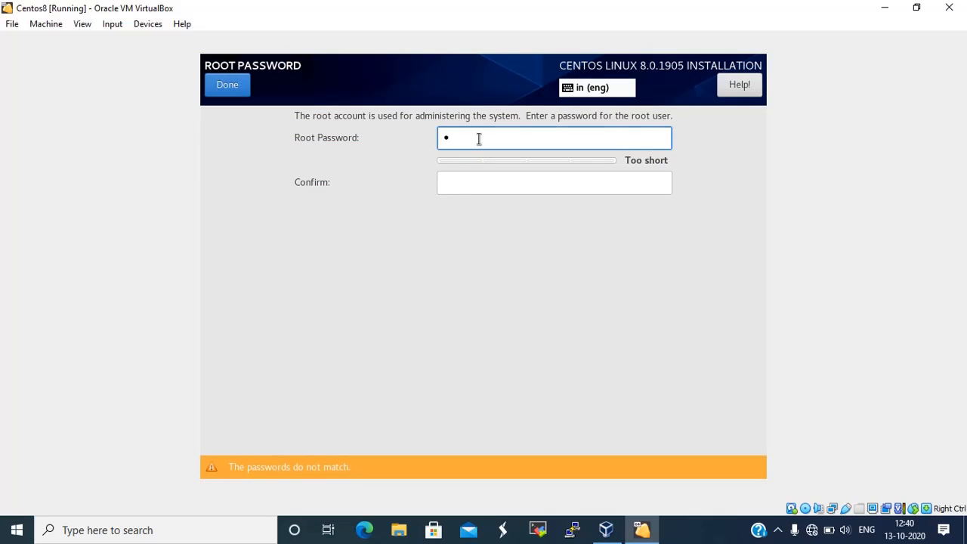
key("Tab")
type("•")
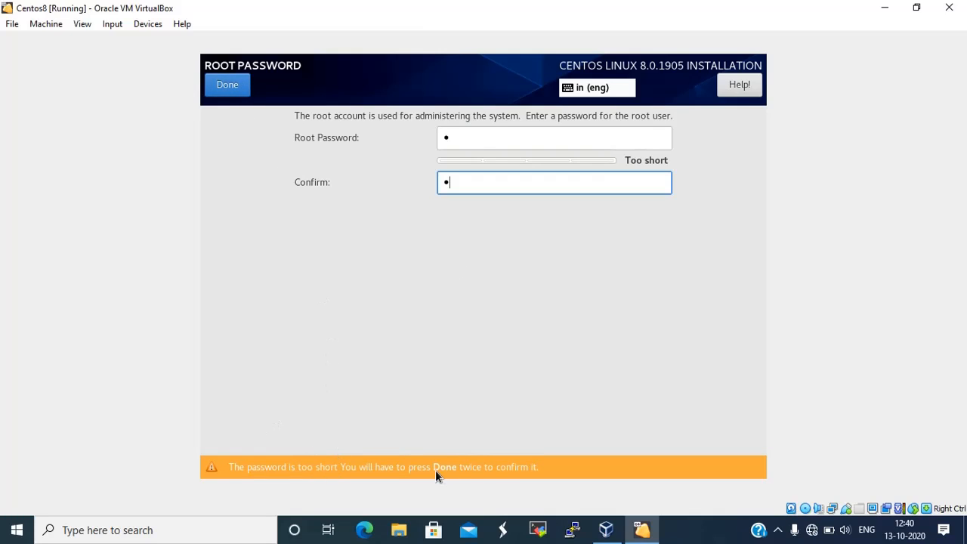
left_click(239, 93)
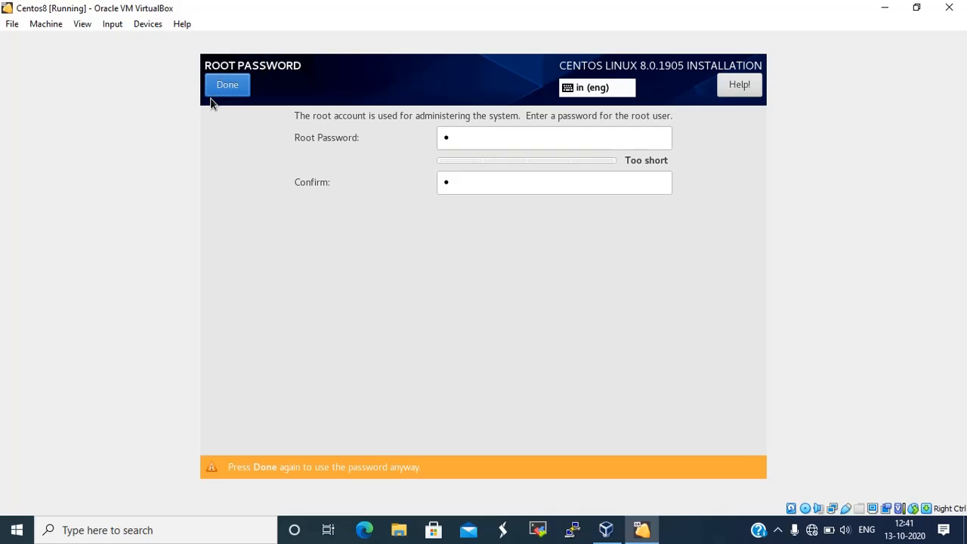
left_click(233, 91)
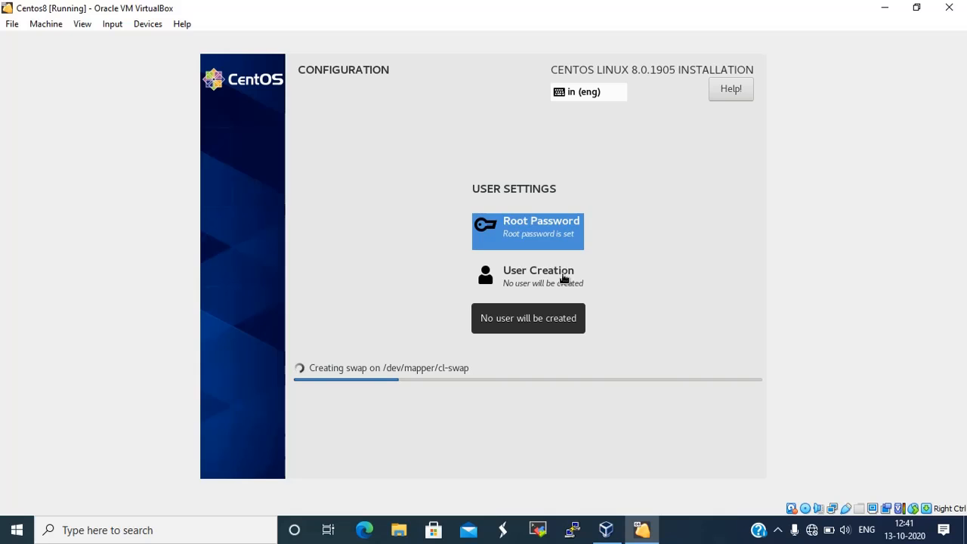
Create an administrator user with the user's full name and a password, accepting the weak-password warning
left_click(563, 279)
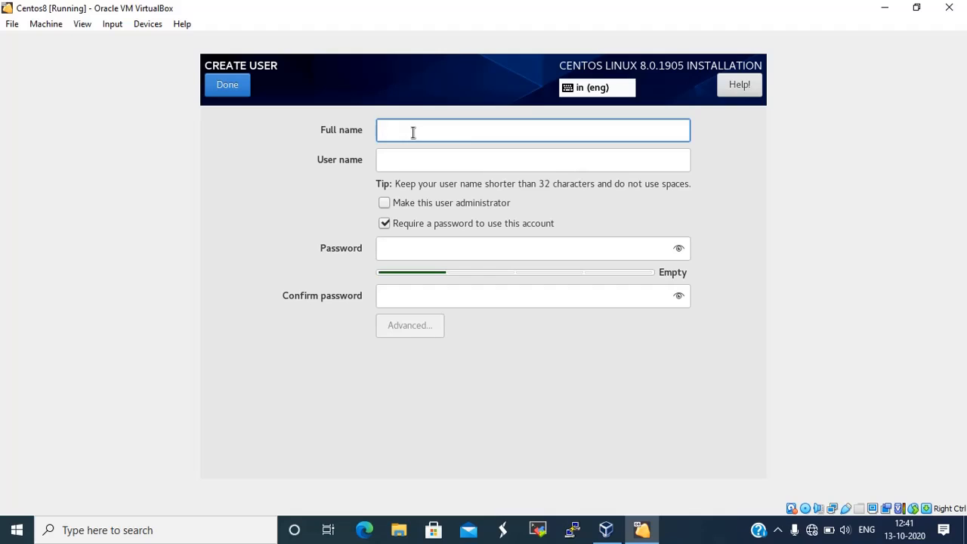
type("yuvraj")
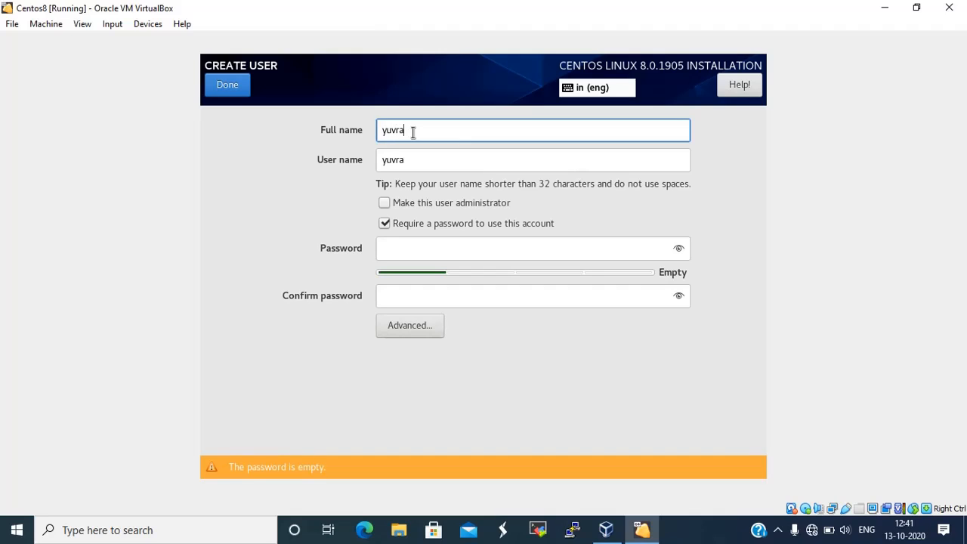
left_click(385, 203)
left_click(385, 203)
left_click(399, 250)
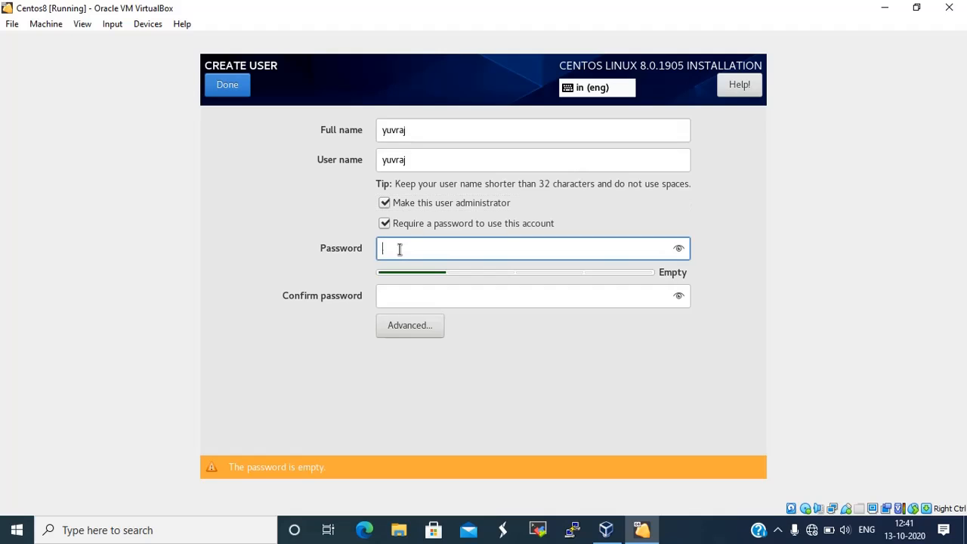
type("y")
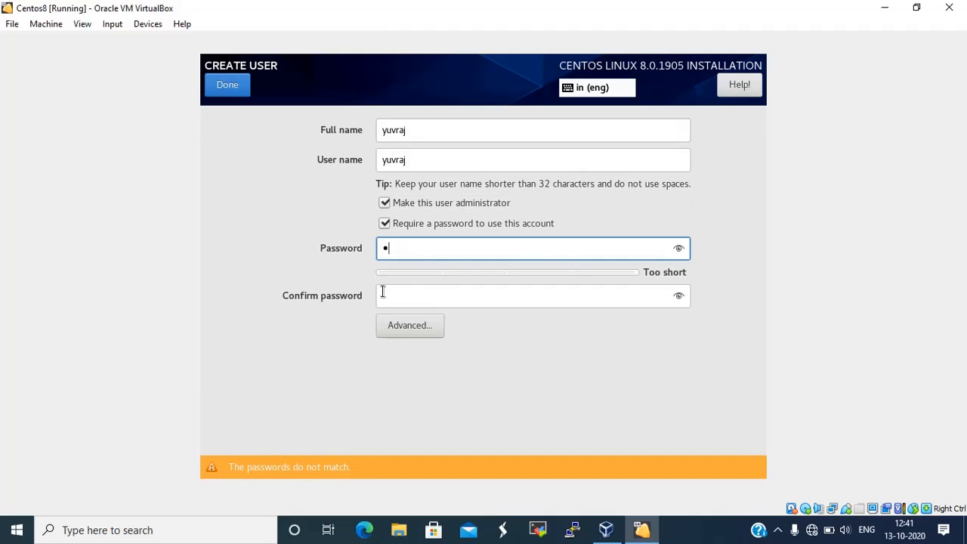
left_click(383, 294)
type("y")
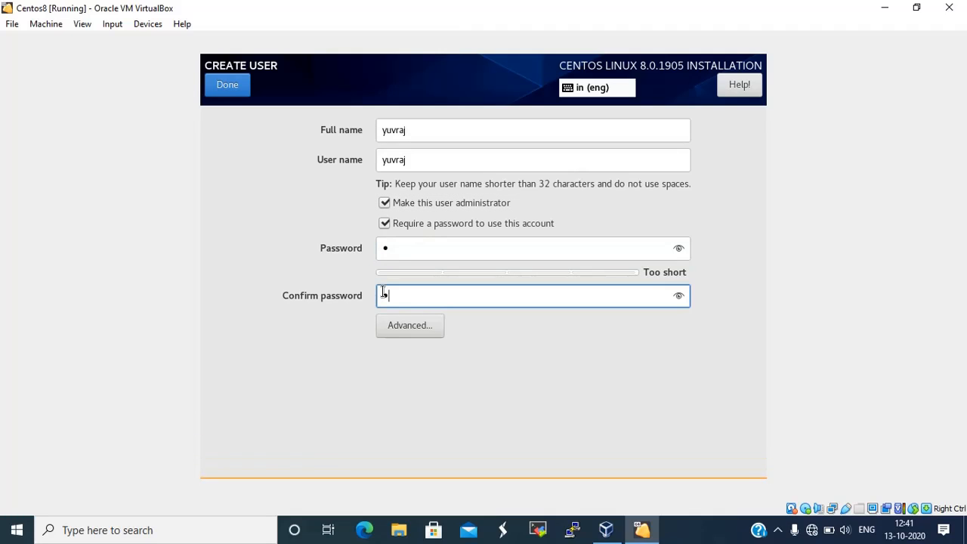
left_click(225, 89)
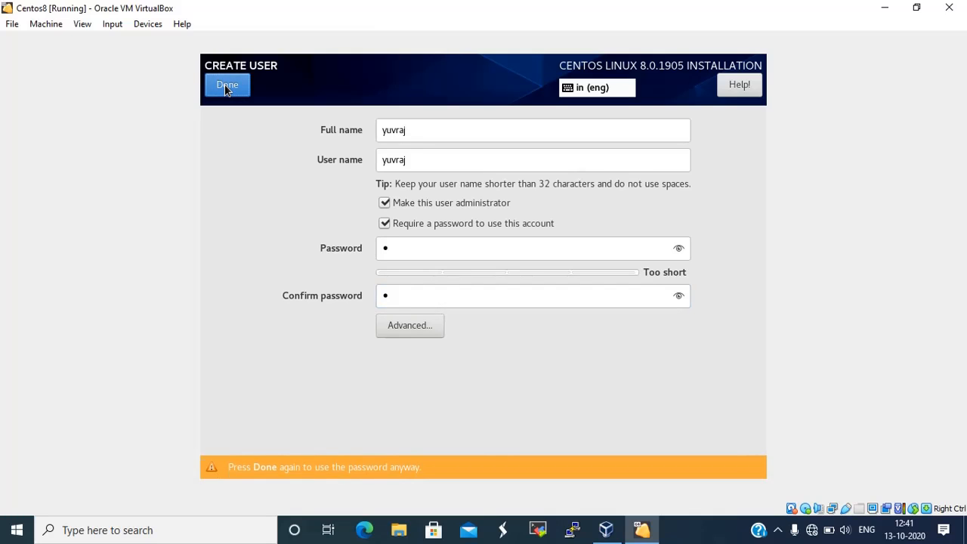
left_click(225, 88)
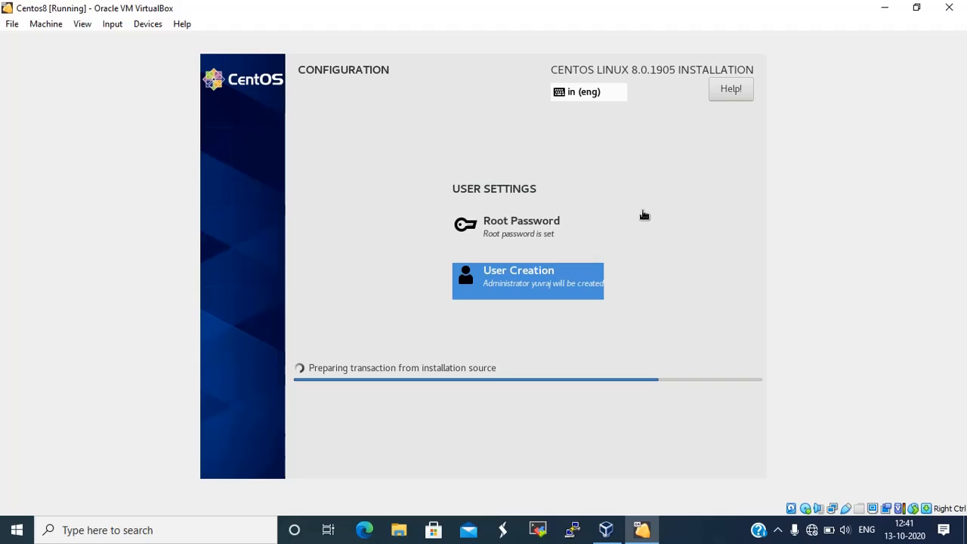
Wait for the CentOS package installation to finish until the Complete message and Reboot button appear
left_click(779, 531)
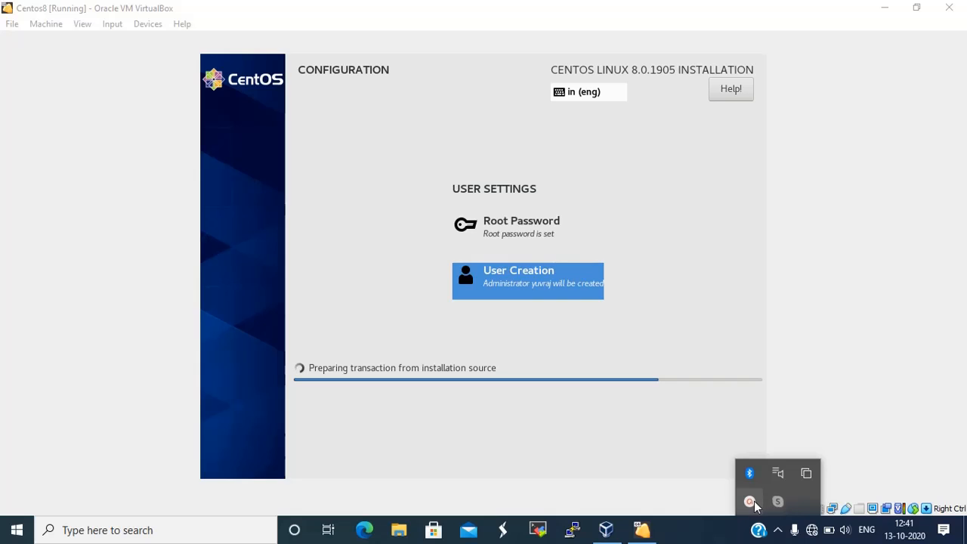
left_click(751, 501)
left_click_drag(763, 411, 849, 414)
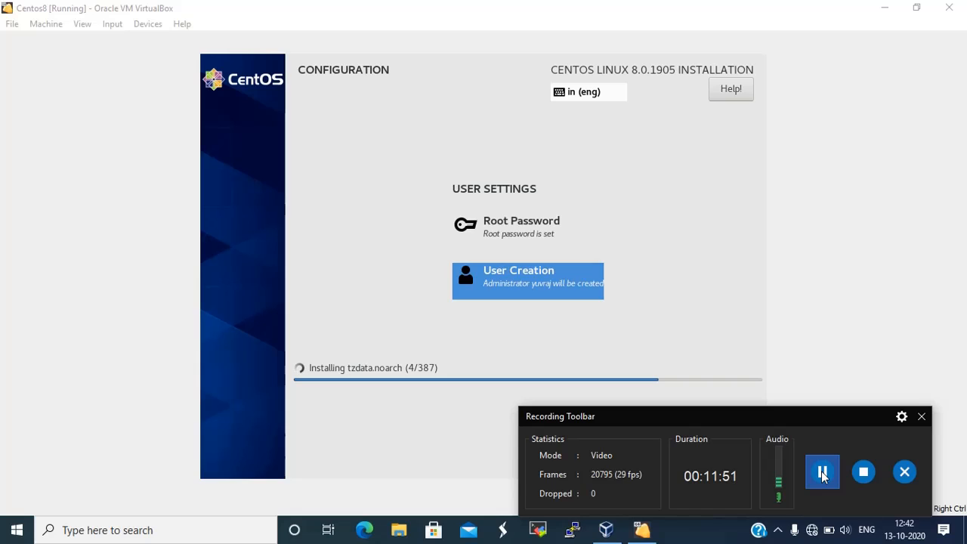
left_click(822, 473)
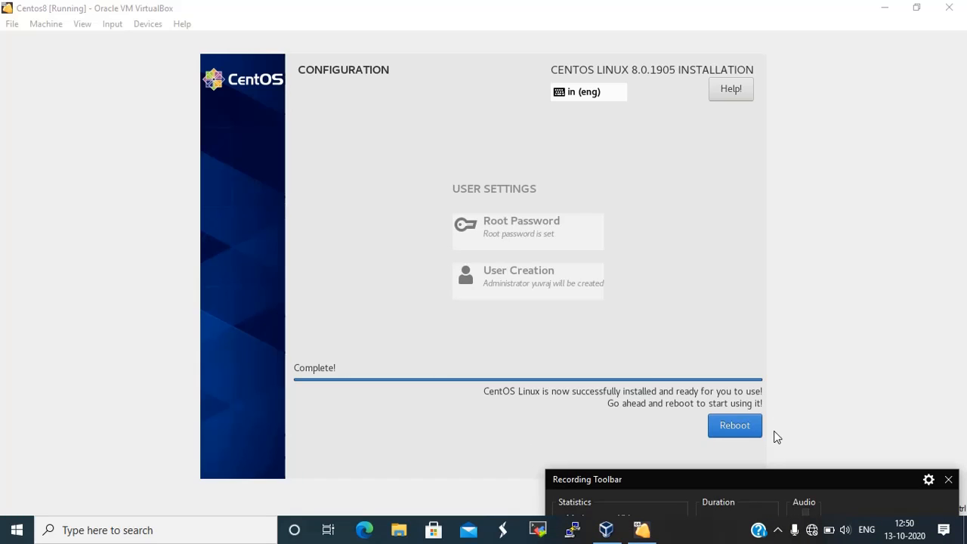
Reboot the freshly installed CentOS VM and dismiss the mouse integration notice
left_click(730, 431)
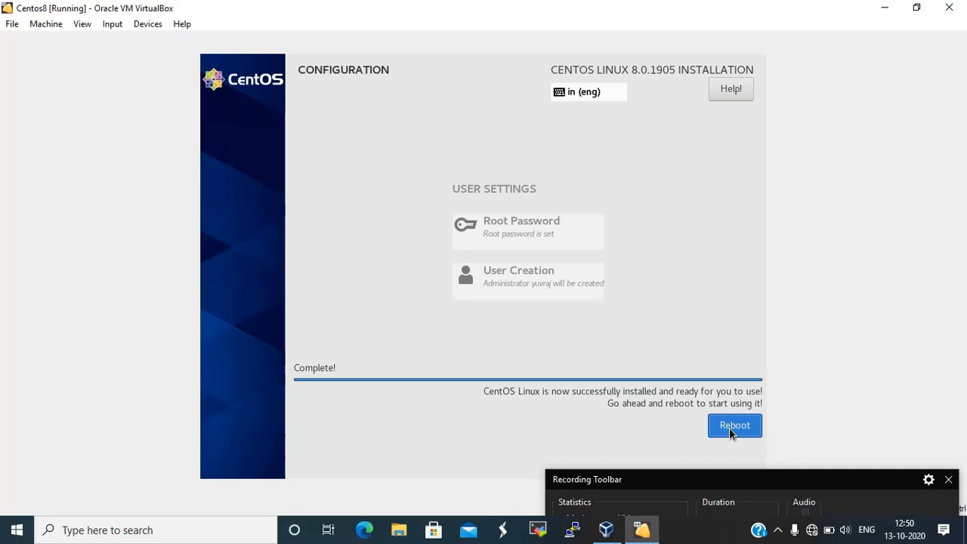
left_click_drag(783, 471, 808, 496)
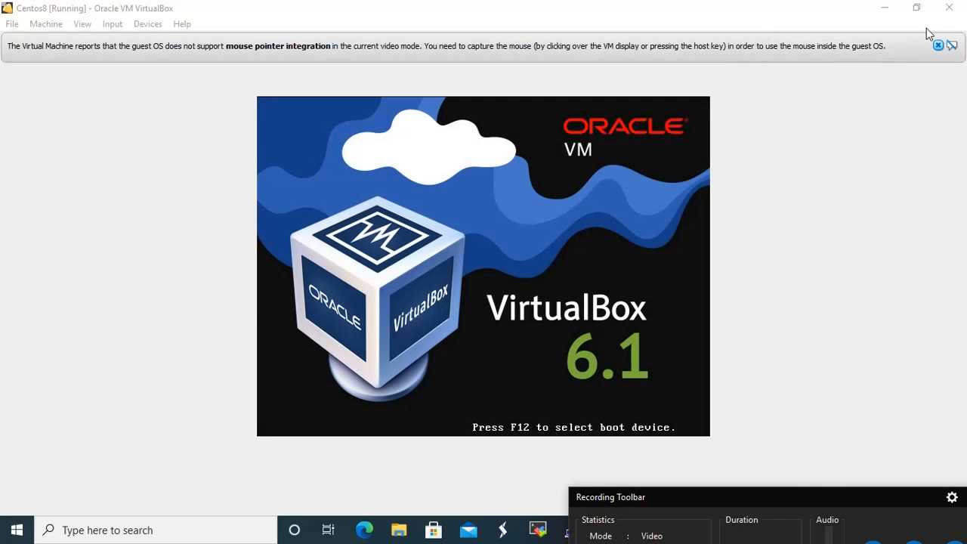
left_click(941, 47)
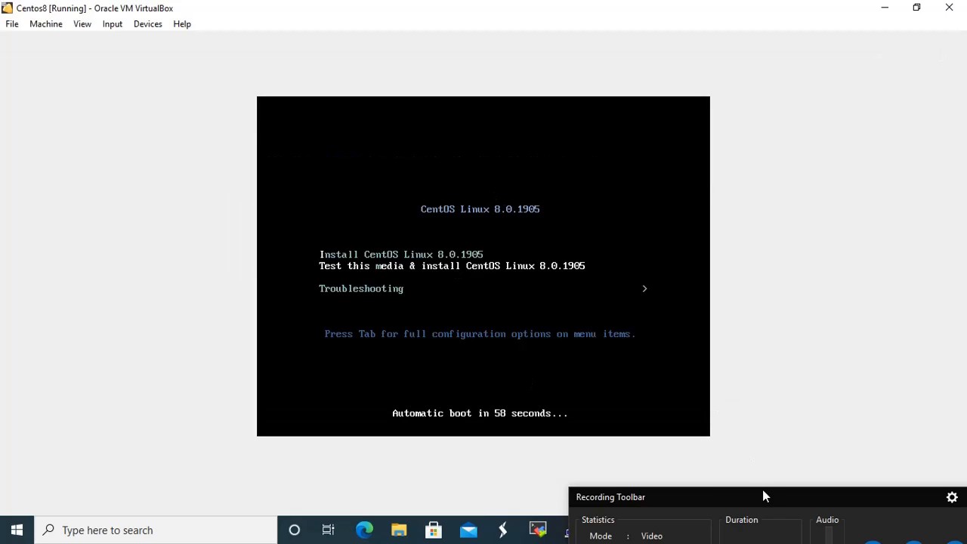
mouse_move(764, 497)
left_mouse_down()
mouse_move(756, 339)
mouse_move(690, 261)
mouse_move(766, 486)
left_mouse_up()
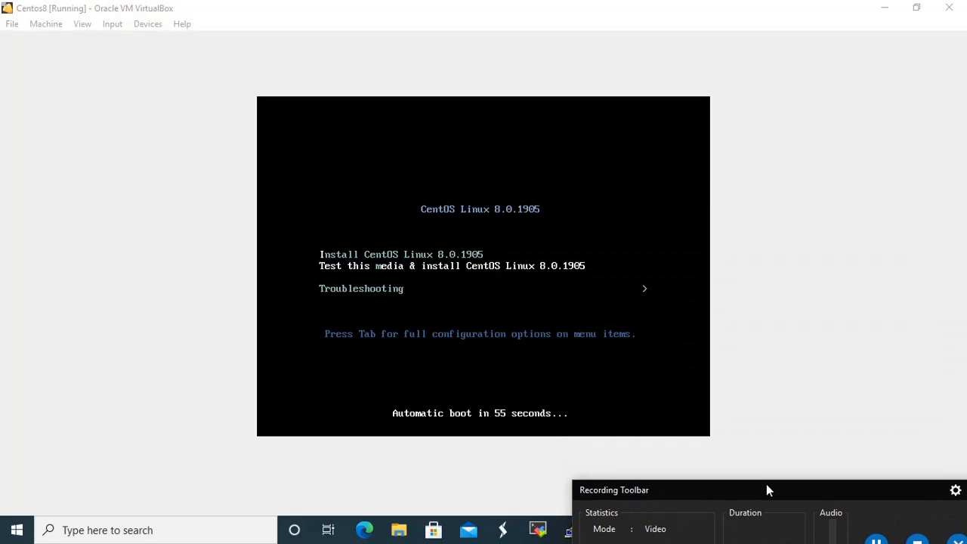
Review the Centos8 System settings boot order without changing anything, then glance at the File menu
left_click(255, 12)
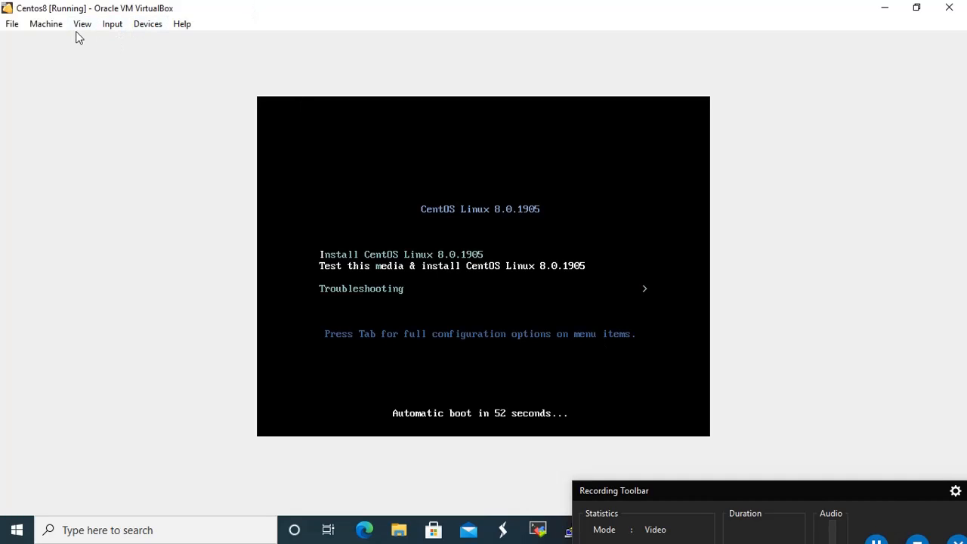
left_click(39, 32)
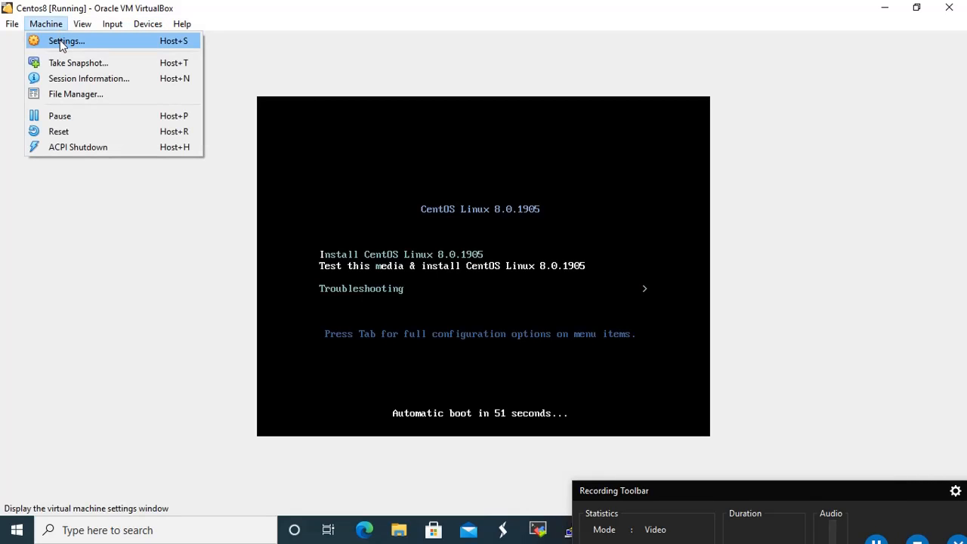
left_click(59, 41)
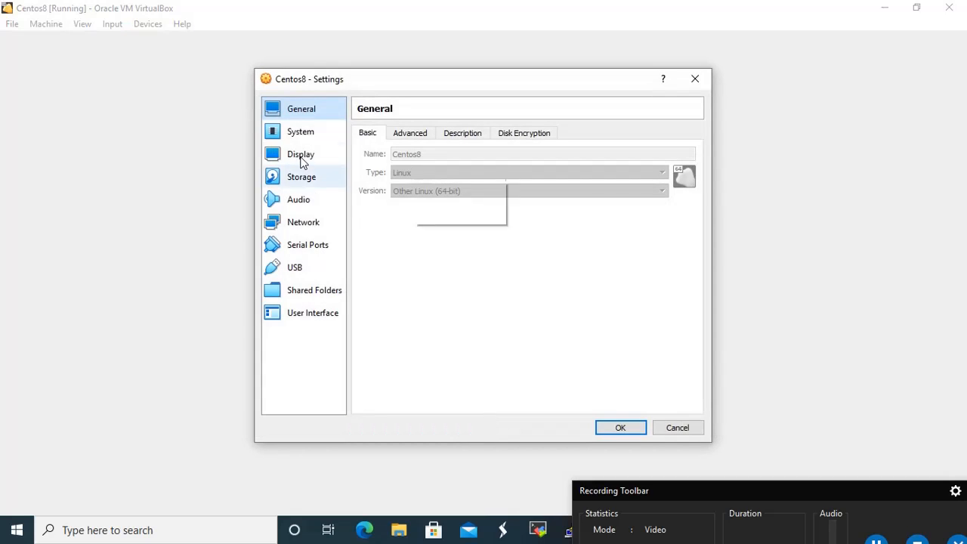
left_click(300, 132)
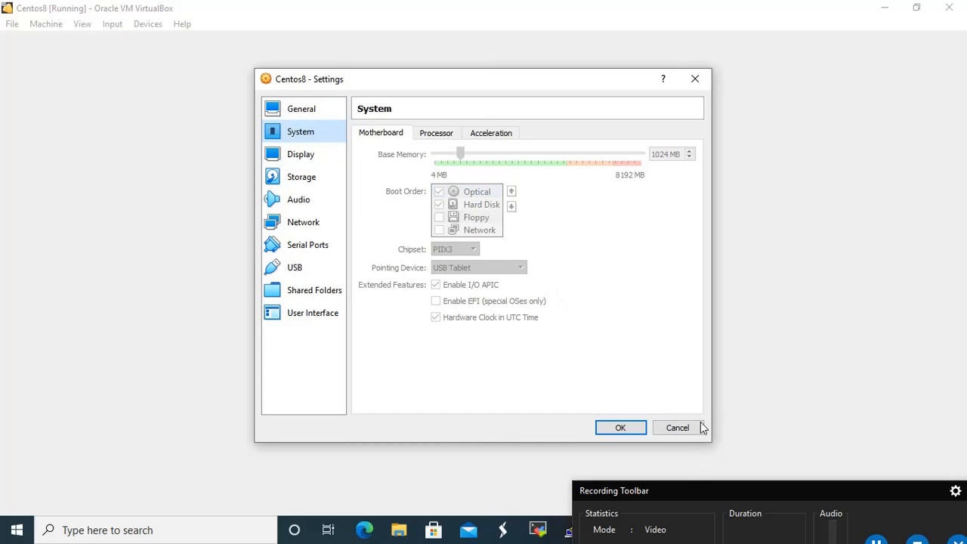
left_click(687, 430)
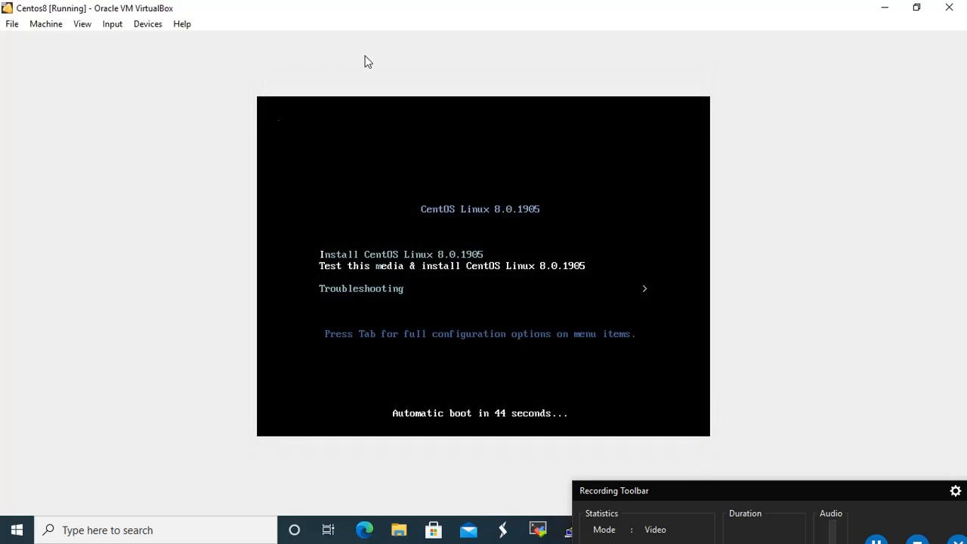
left_click(12, 25)
left_click(631, 7)
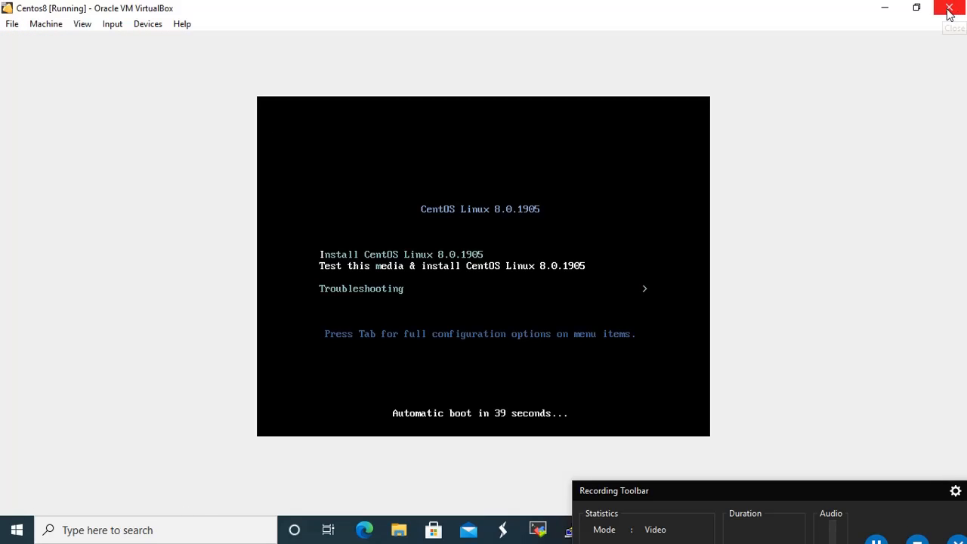
Power off the running Centos8 VM from the VirtualBox manager
left_click(886, 11)
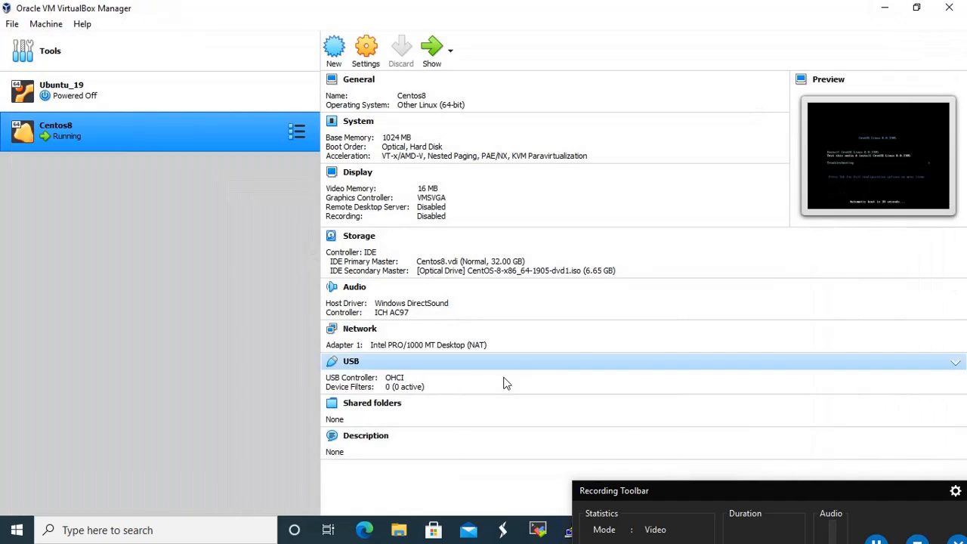
right_click(182, 115)
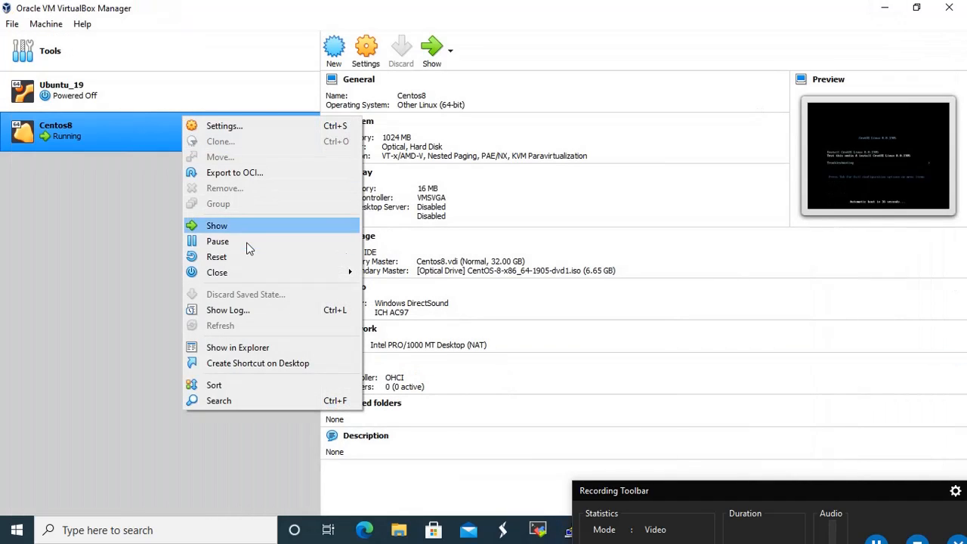
mouse_move(252, 274)
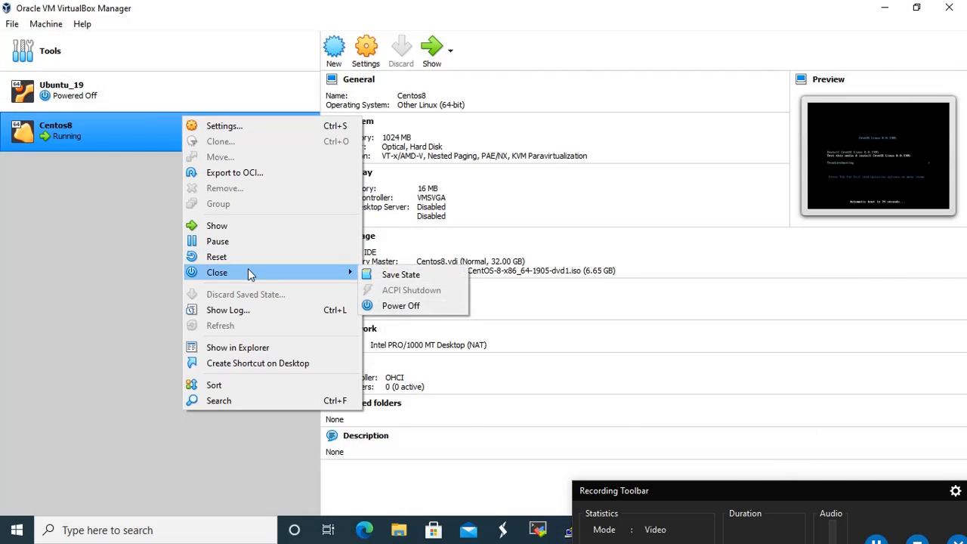
left_click(392, 306)
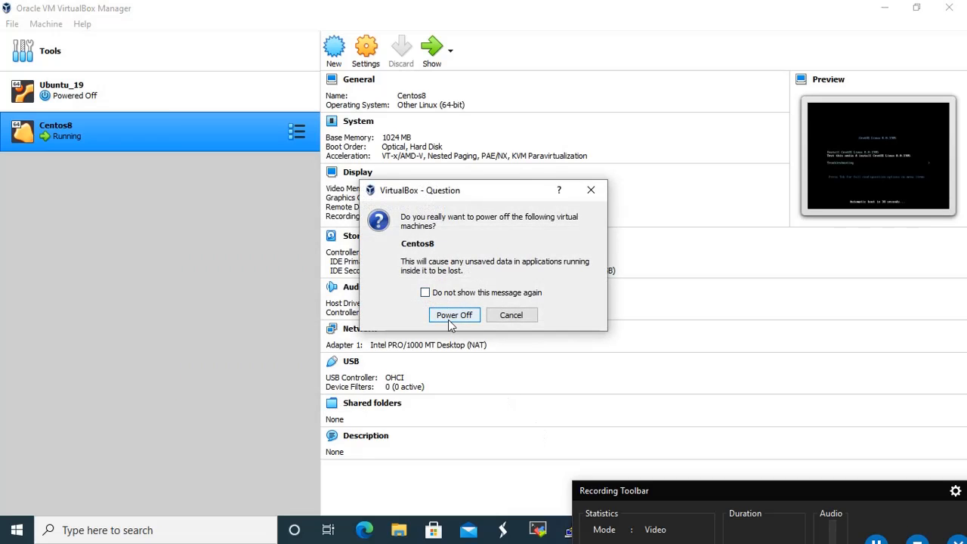
left_click(451, 317)
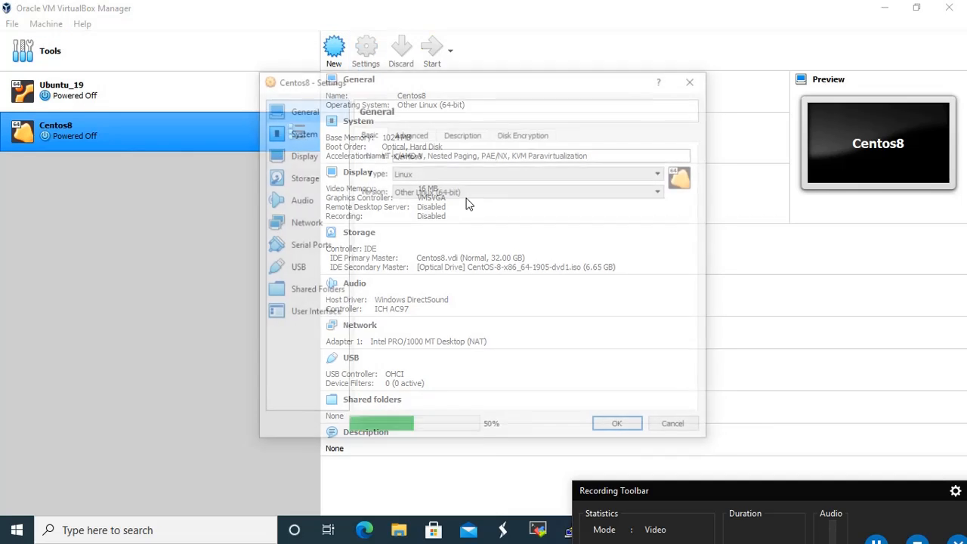
Make Centos8 boot from Hard Disk only, with Optical unchecked, then start it
left_click(301, 133)
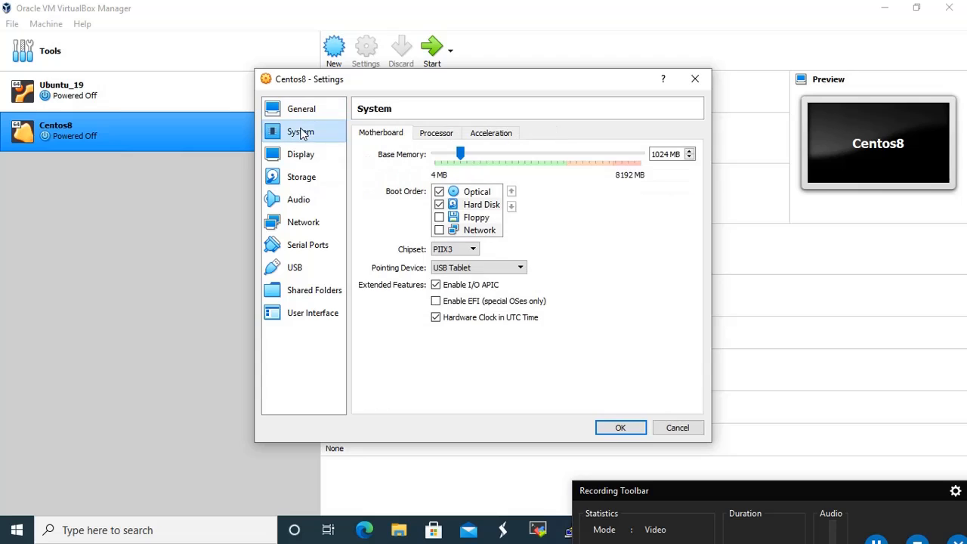
left_click(439, 192)
left_click(470, 207)
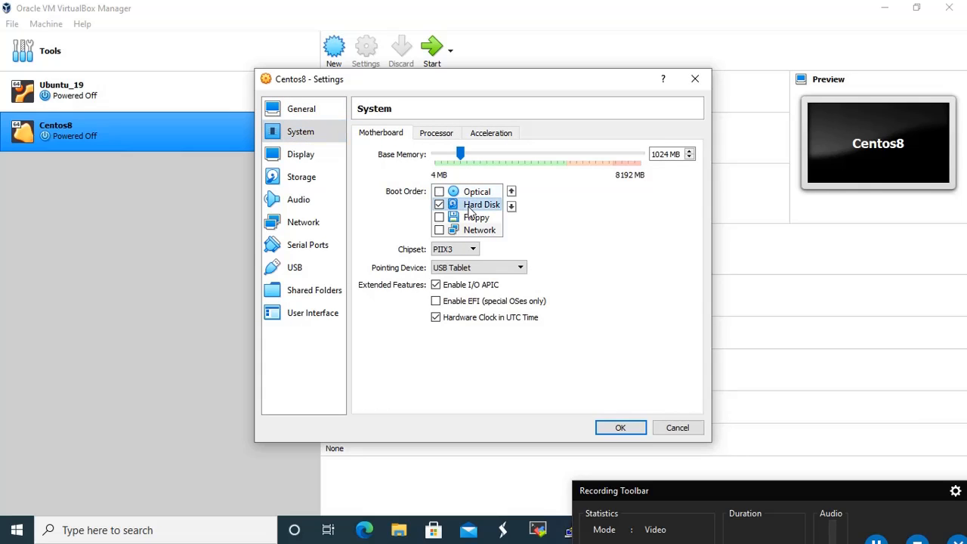
left_click(512, 193)
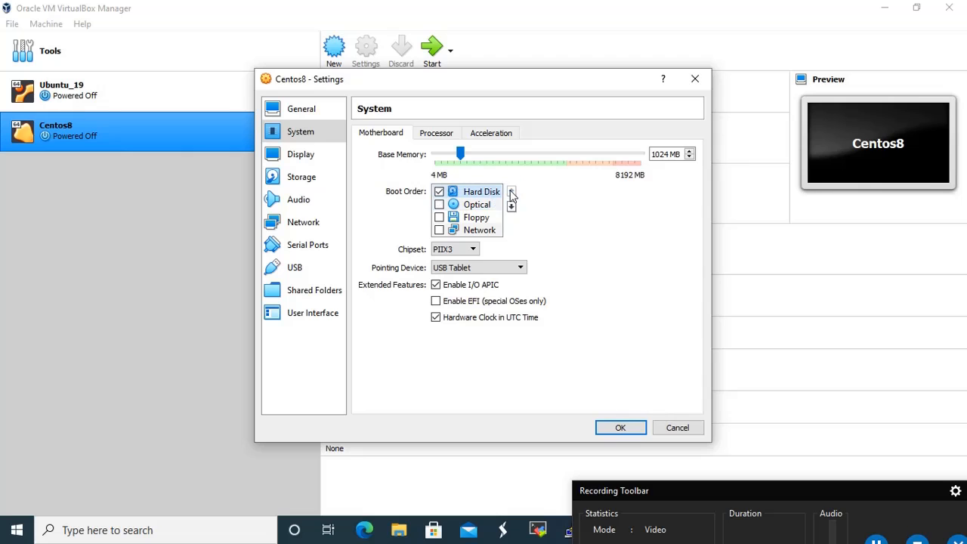
left_click(620, 428)
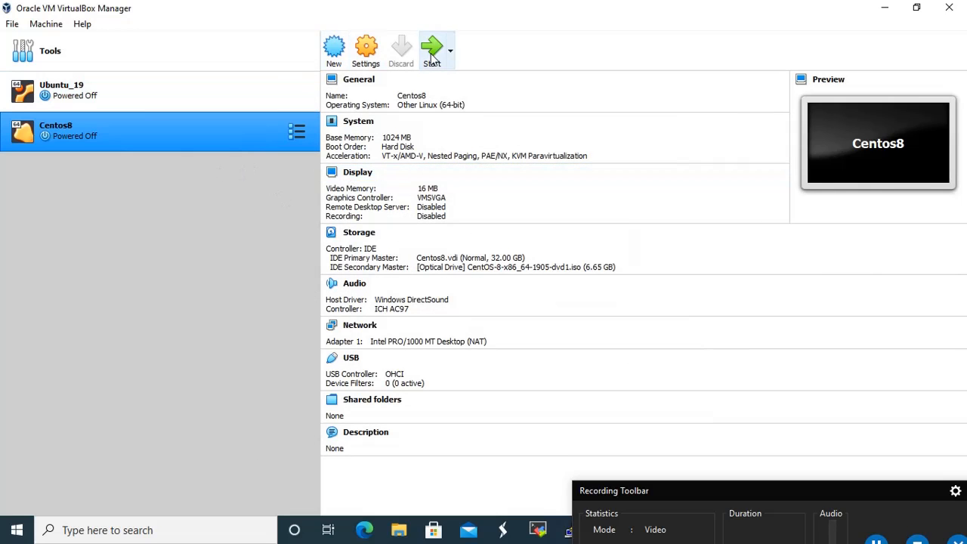
left_click(423, 59)
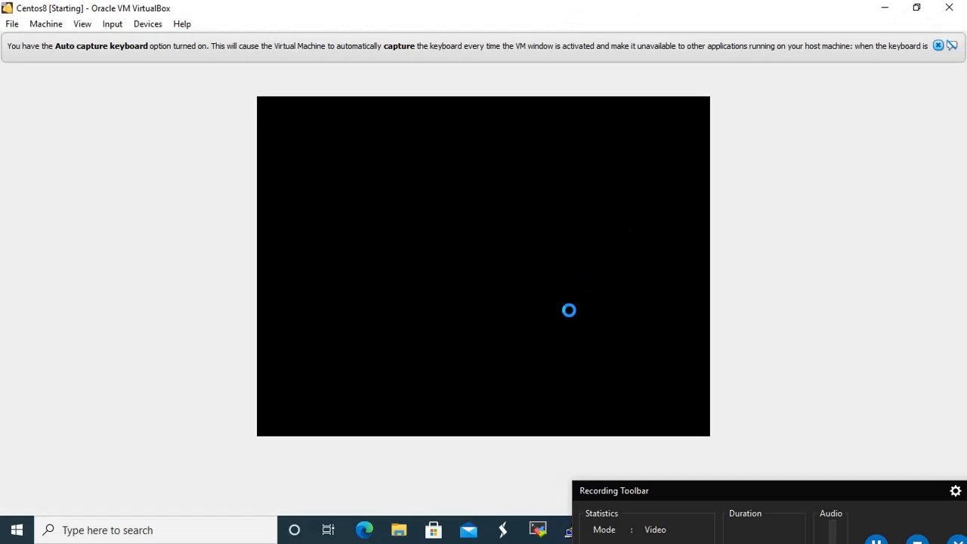
Dismiss the capture notices and boot the default CentOS GRUB entry to the login prompt
left_click(939, 47)
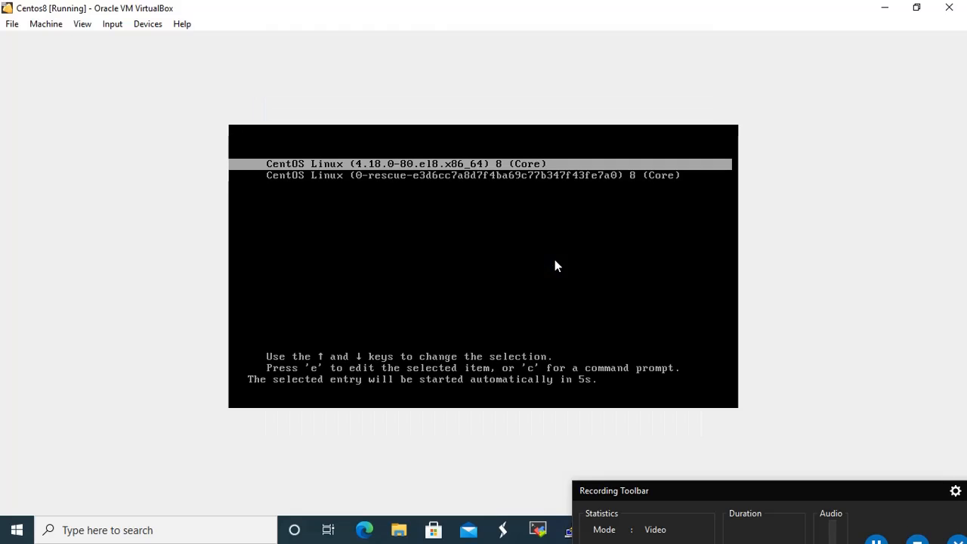
key("Return")
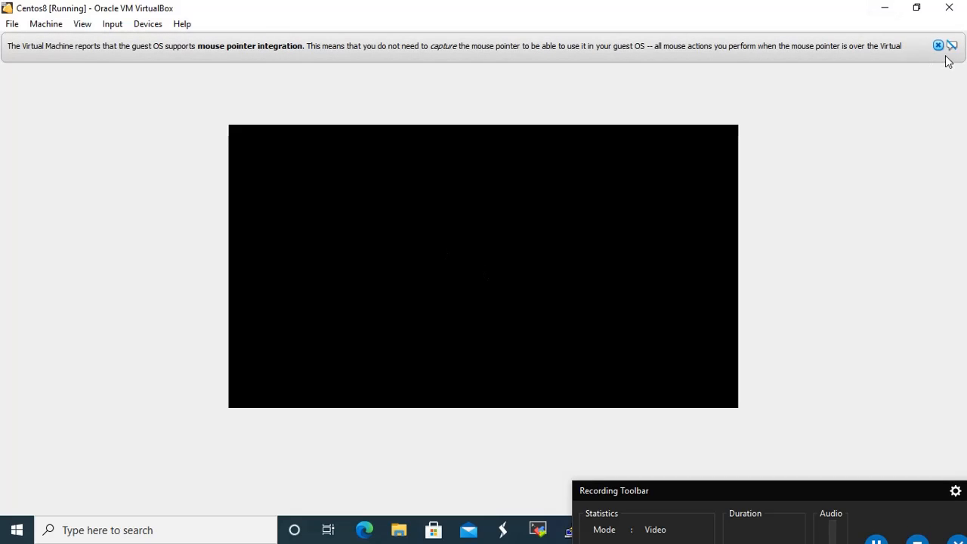
left_click(938, 45)
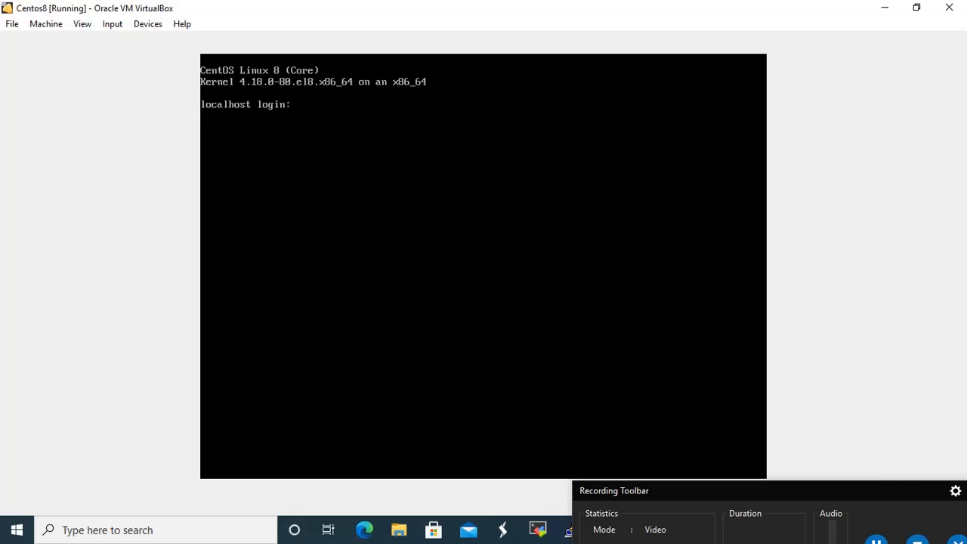
Log in as root and run cat /etc/*release to show CentOS 8.0.1905
type("root")
key("Return")
type("c")
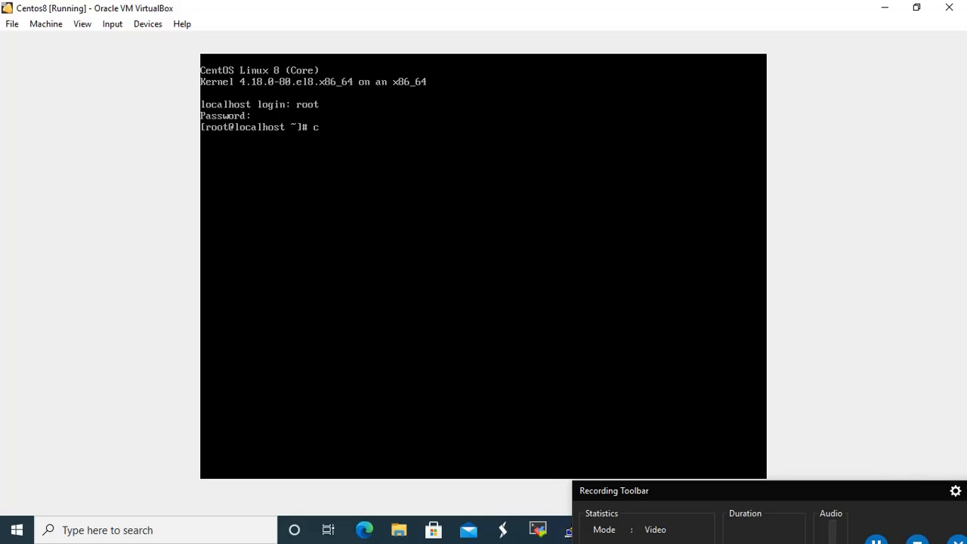
type("at /etc/*release")
key("Return")
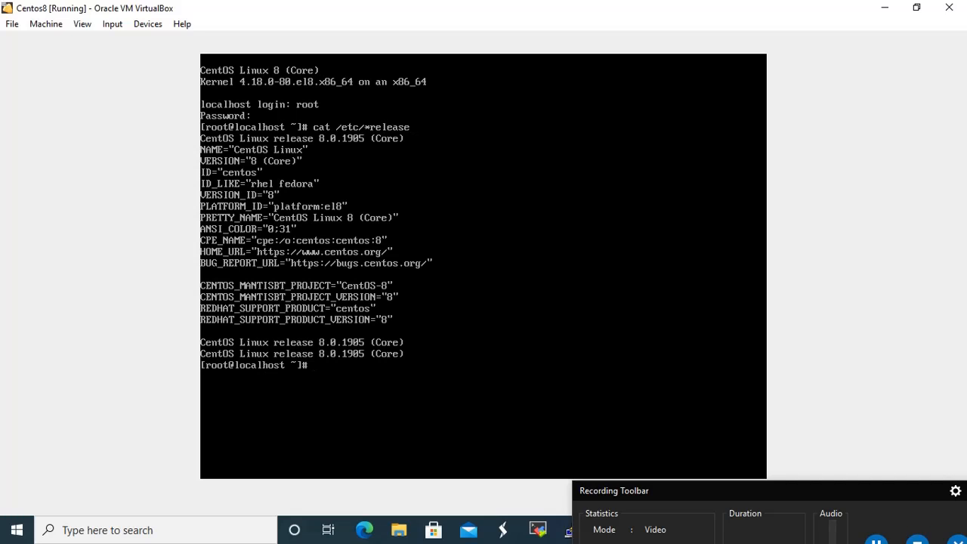
Clear the screen and run ip r, which lists no routes
type("clear")
key("Return")
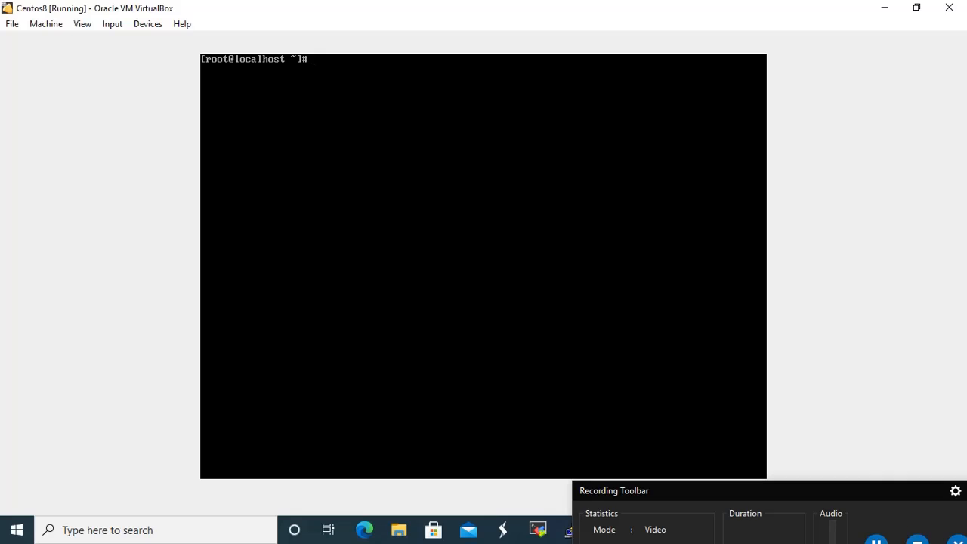
type("ip ")
type("r")
key("Return")
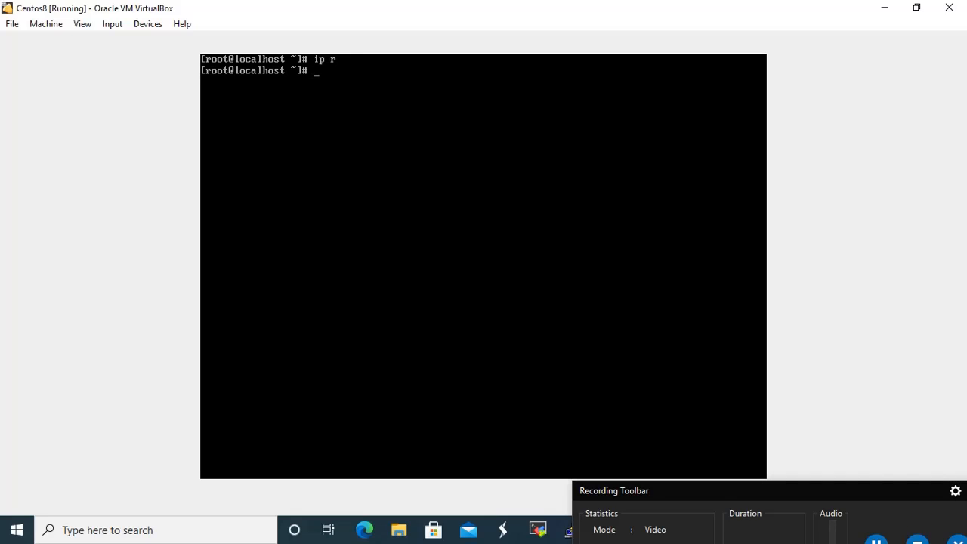
In nmtui, set enp0s3's IPv6 to Ignore and enable Automatically connect, then save
type("nmtui")
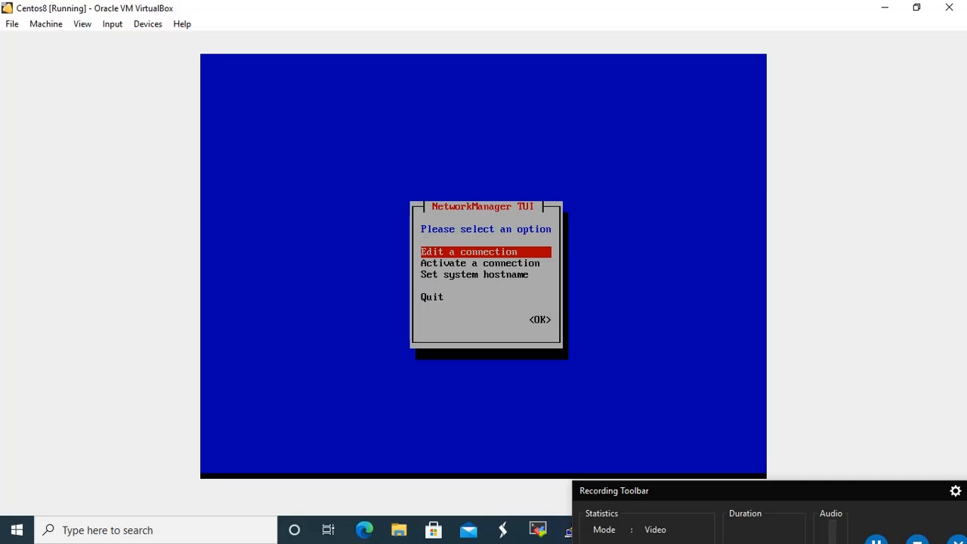
key("Return")
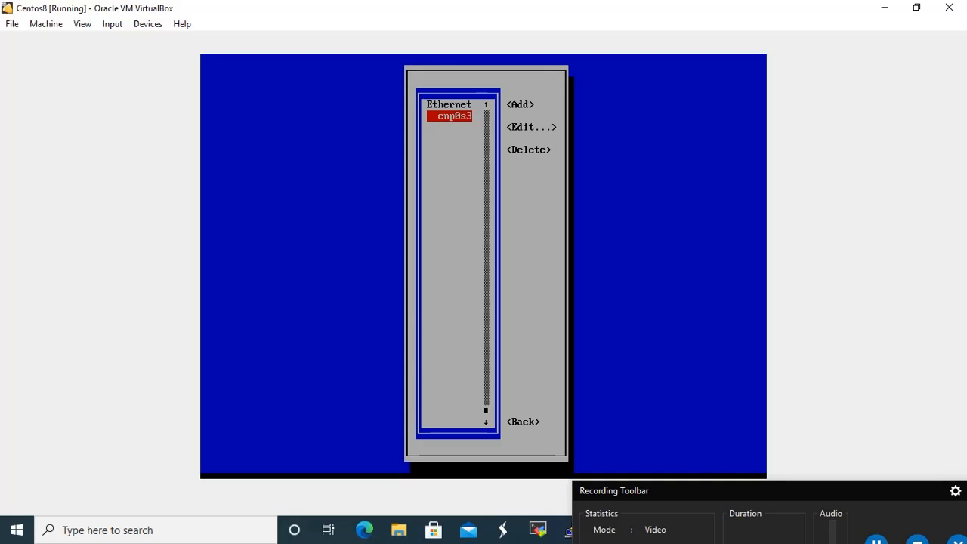
key("Return")
key("Tab")
key("Tab")
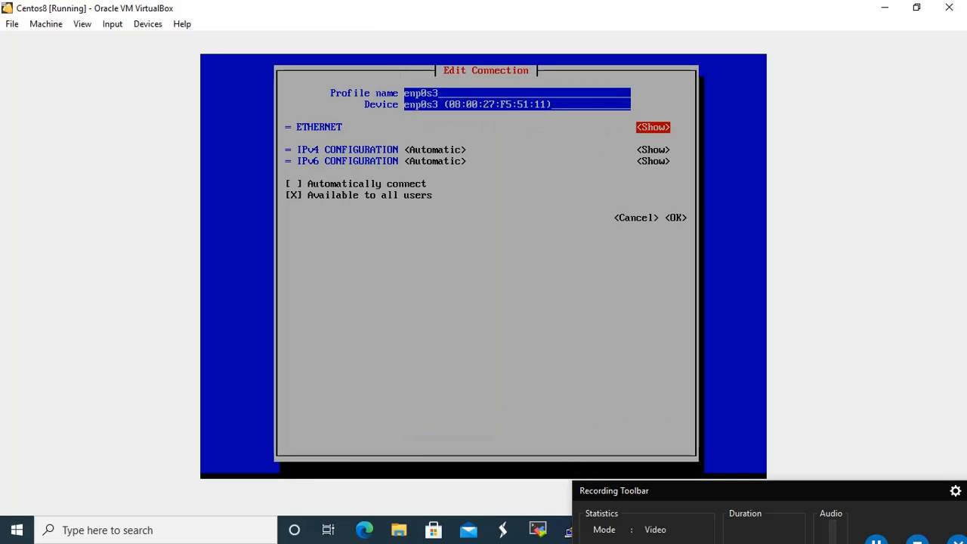
key("Tab")
key("Tab")
key("Tab")
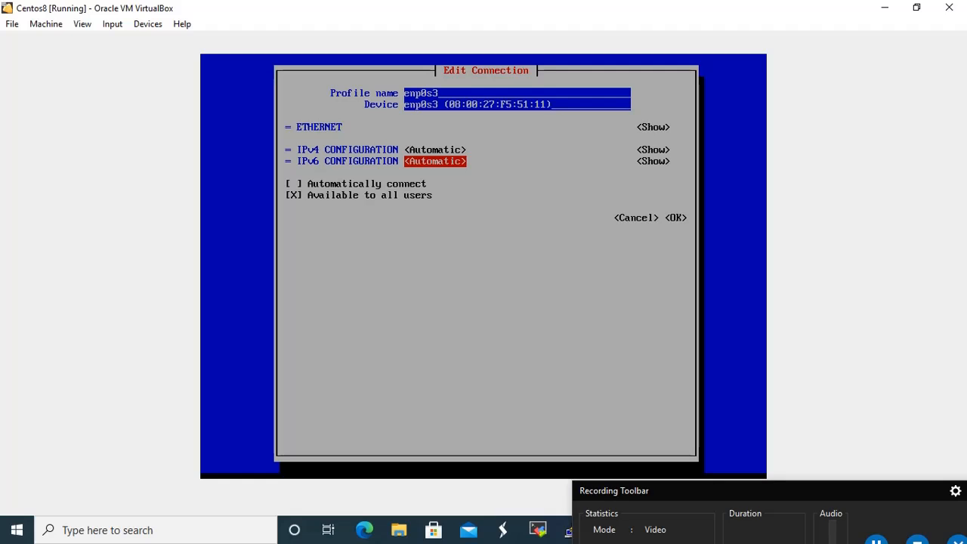
key("Return")
key("Up")
key("Return")
key("Tab")
key("Tab")
key("space")
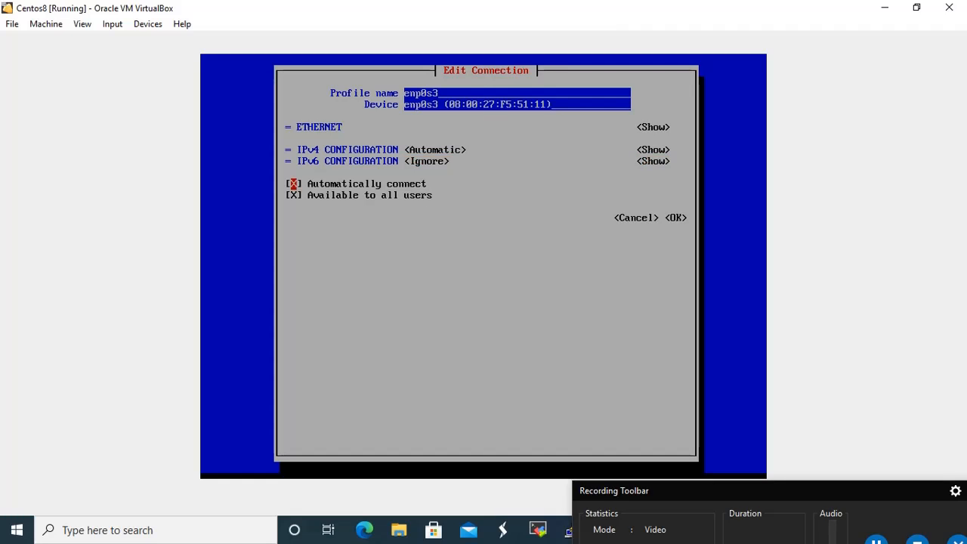
key("Tab")
key("Tab")
key("Tab")
key("Return")
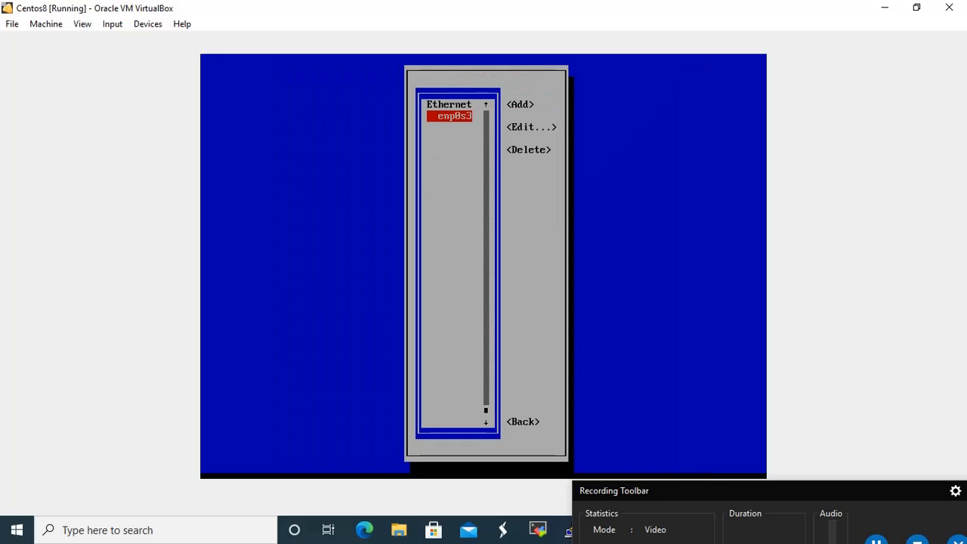
Activate the enp0s3 connection and quit nmtui back to the root prompt
key("Tab")
key("Tab")
key("Tab")
key("Tab")
key("Return")
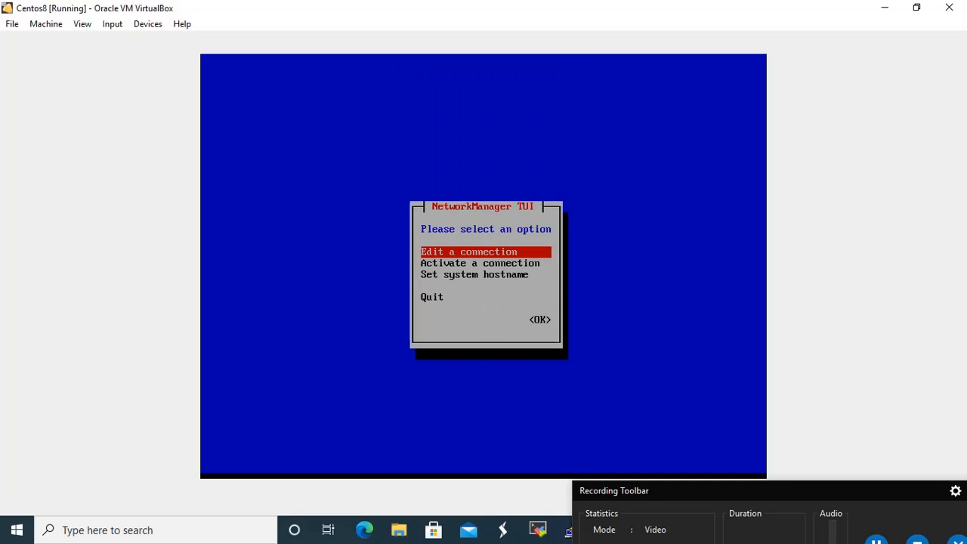
key("Down")
key("Return")
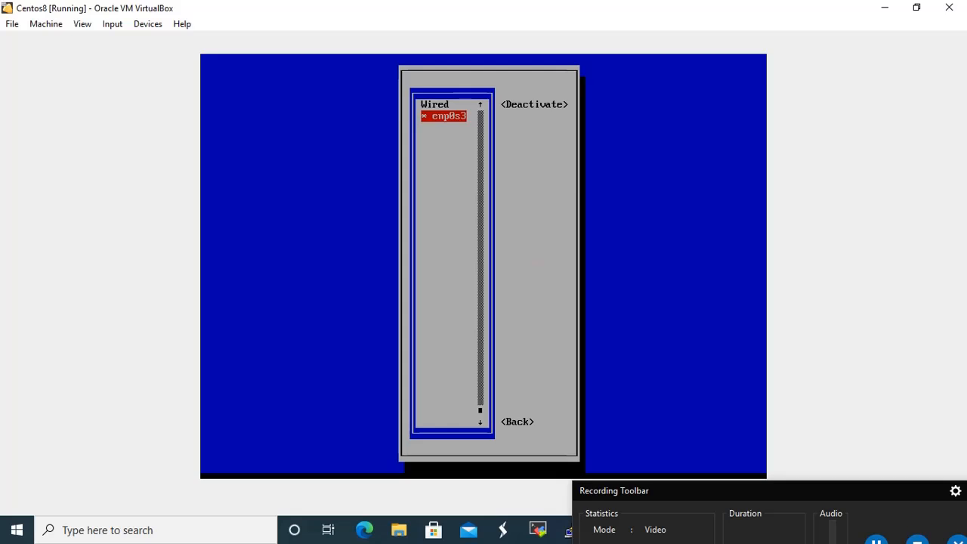
key("Return")
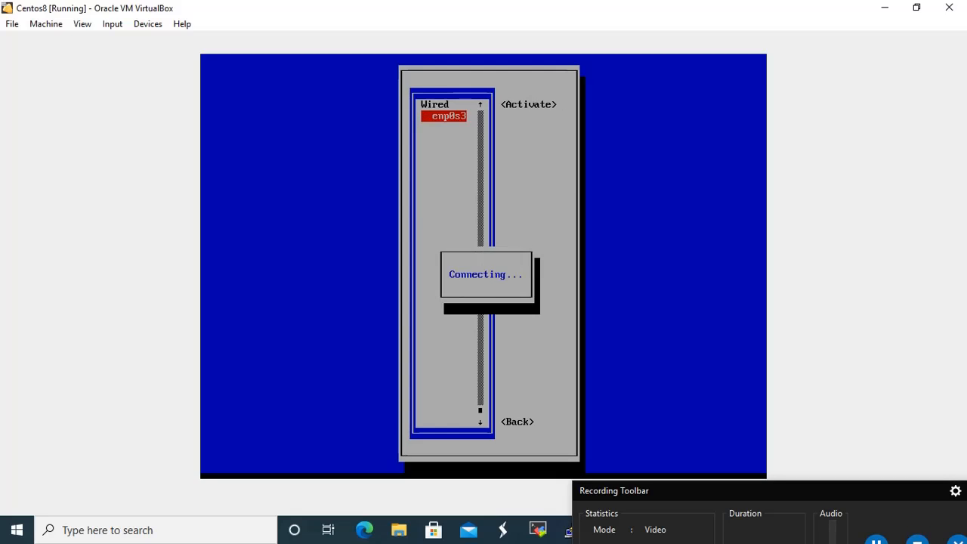
key("Tab")
key("Tab")
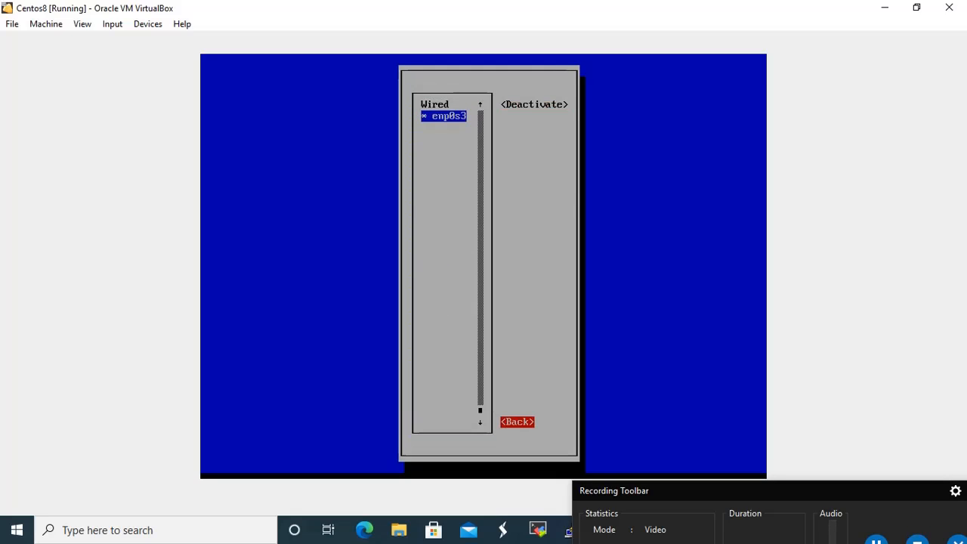
key("Return")
key("Down")
key("Down")
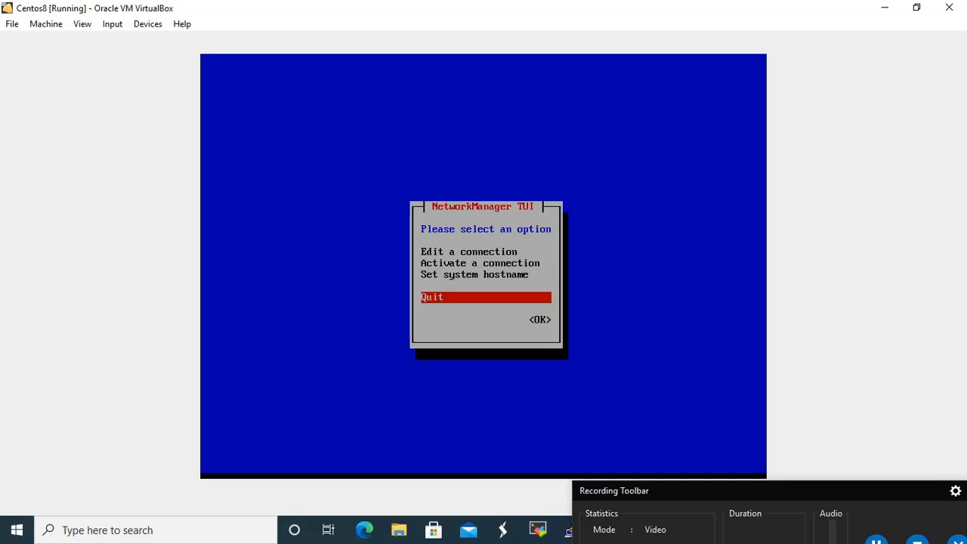
key("Return")
Run ip r to show 10.0.2.15 via gateway 10.0.2.2, then recall earlier commands
type("ip r")
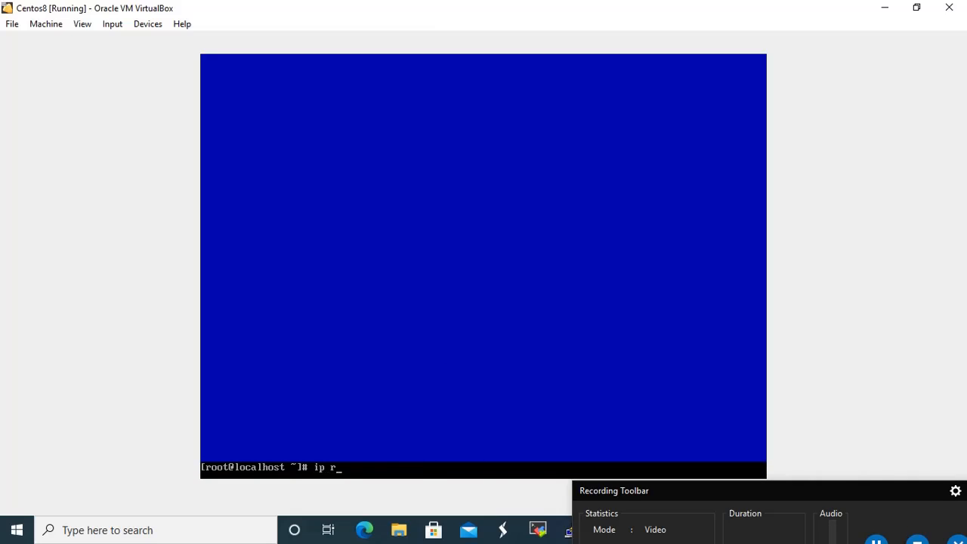
key("Return")
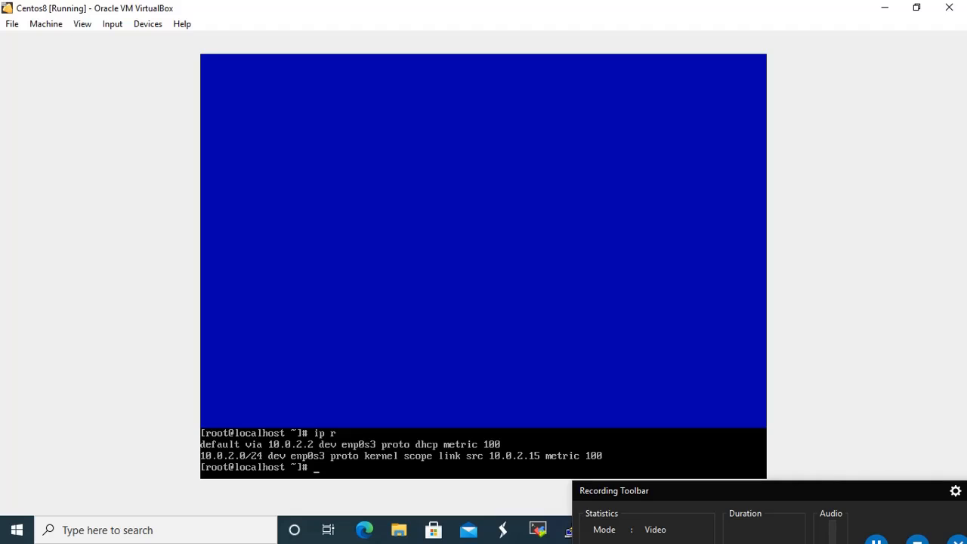
key("Up")
key("Up")
Launch nmtui, abandon a new-connection attempt, and open enp0s3 for editing
key("Return")
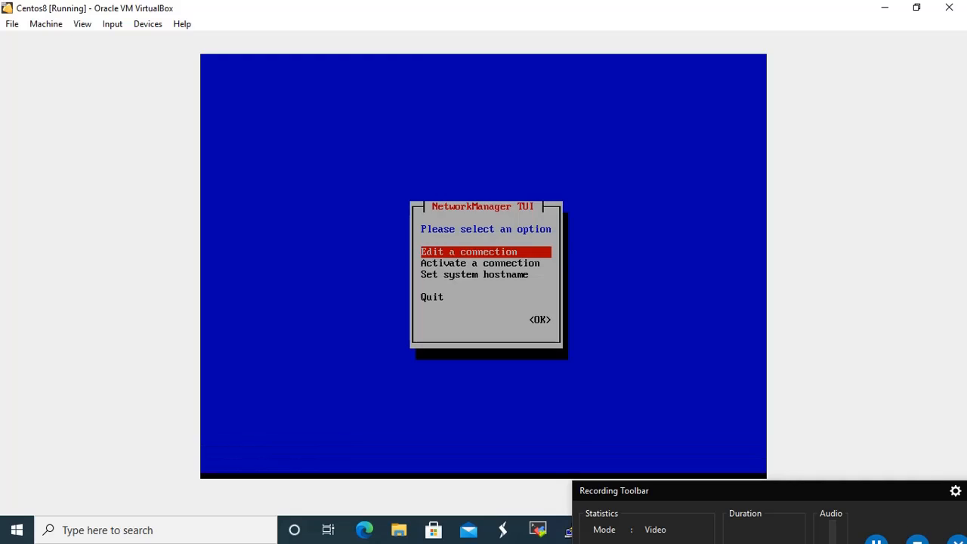
key("Return")
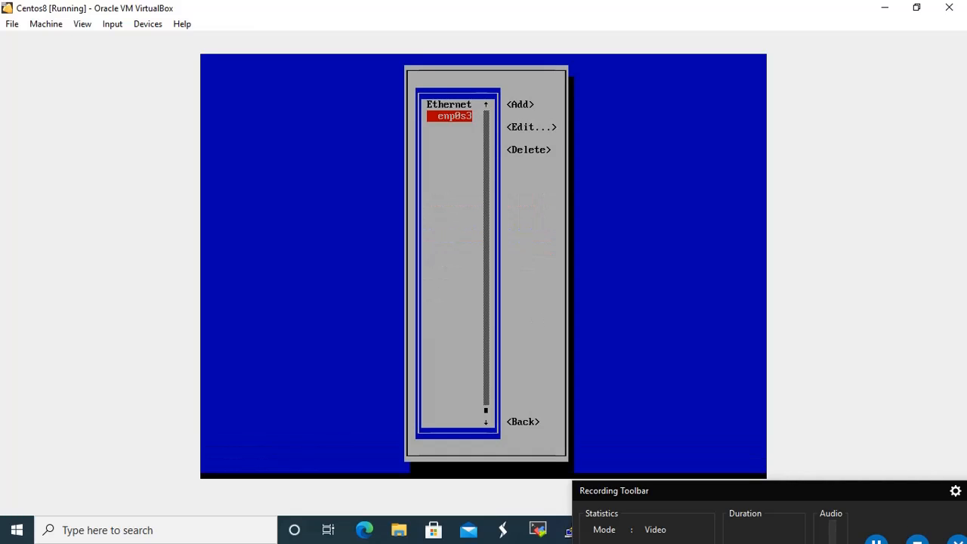
key("Tab")
key("Return")
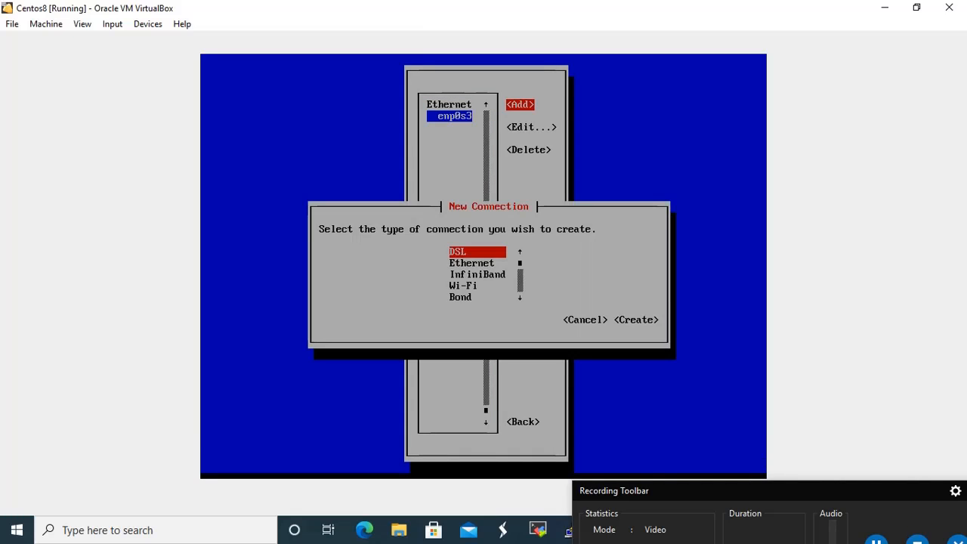
key("Down")
key("Down")
key("Down")
key("Down")
key("Down")
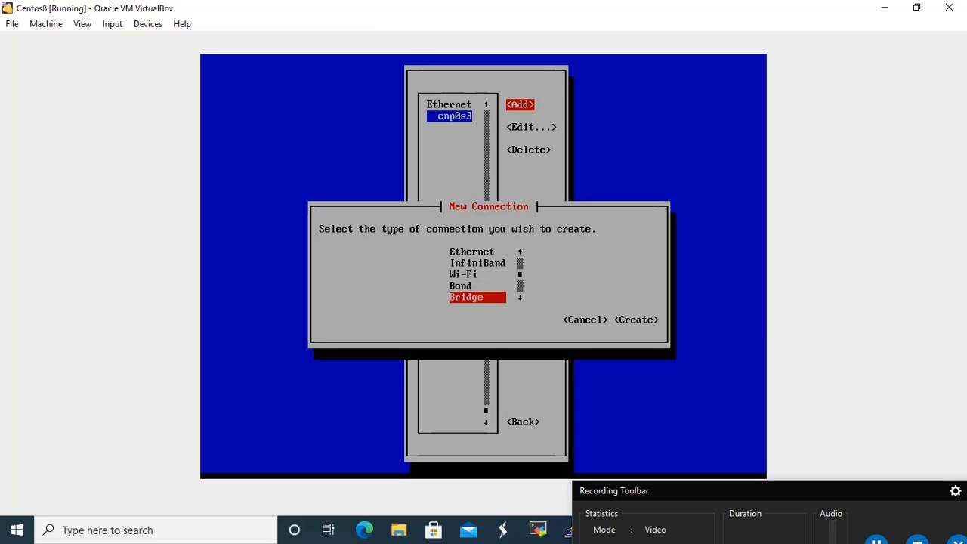
key("Tab")
key("Return")
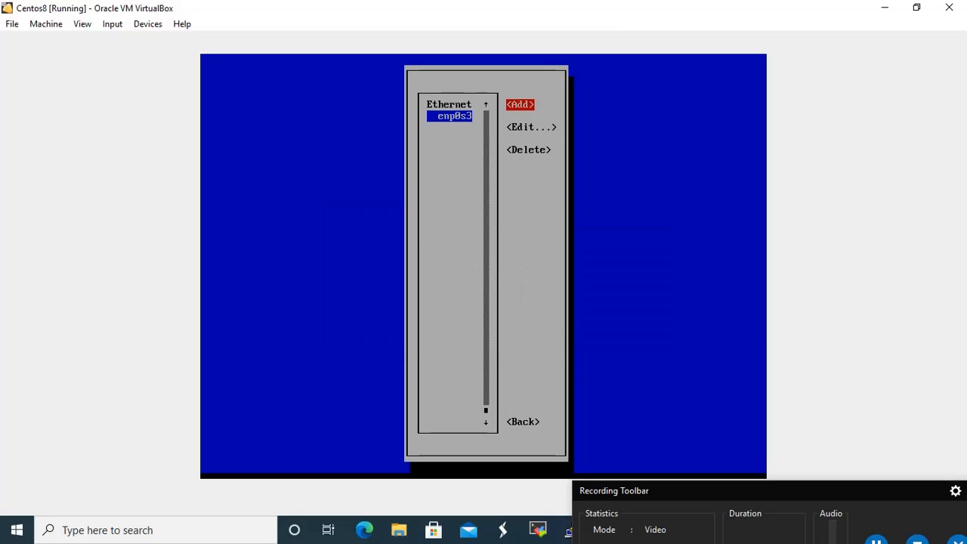
key("Down")
key("Return")
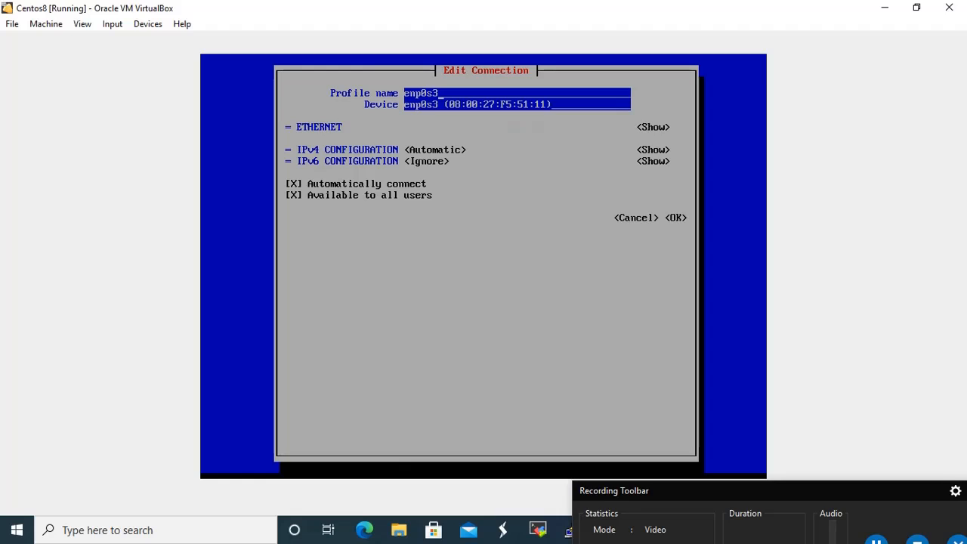
Set enp0s3's IPv4 to Manual with address 10.0.2.20/24 and gateway 10.0.2.1
key("Down")
key("Down")
key("Down")
key("Return")
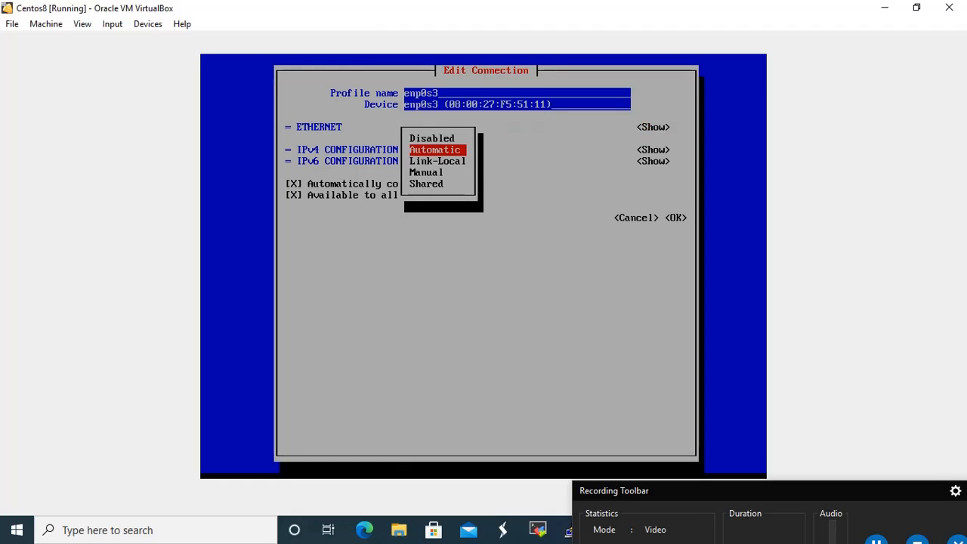
key("Down")
key("Down")
key("Return")
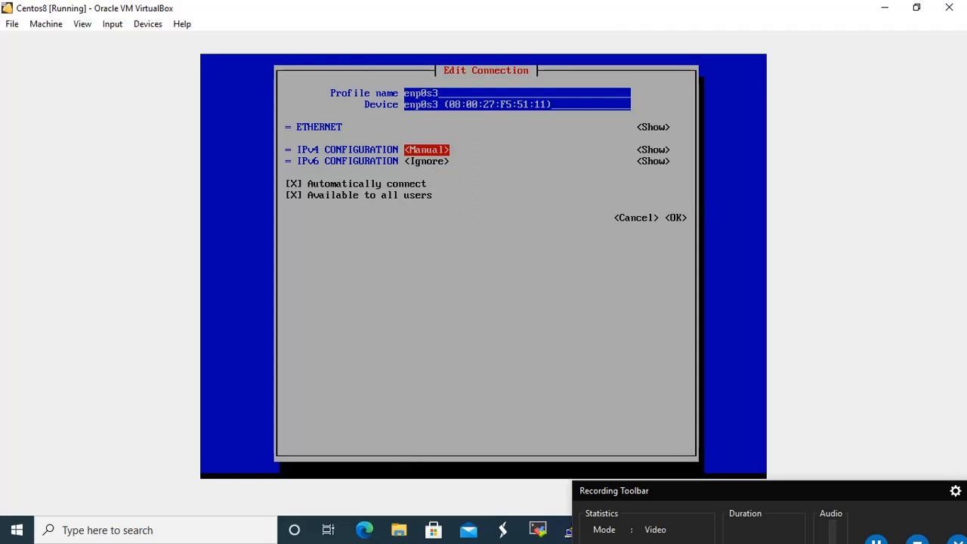
key("Tab")
key("Return")
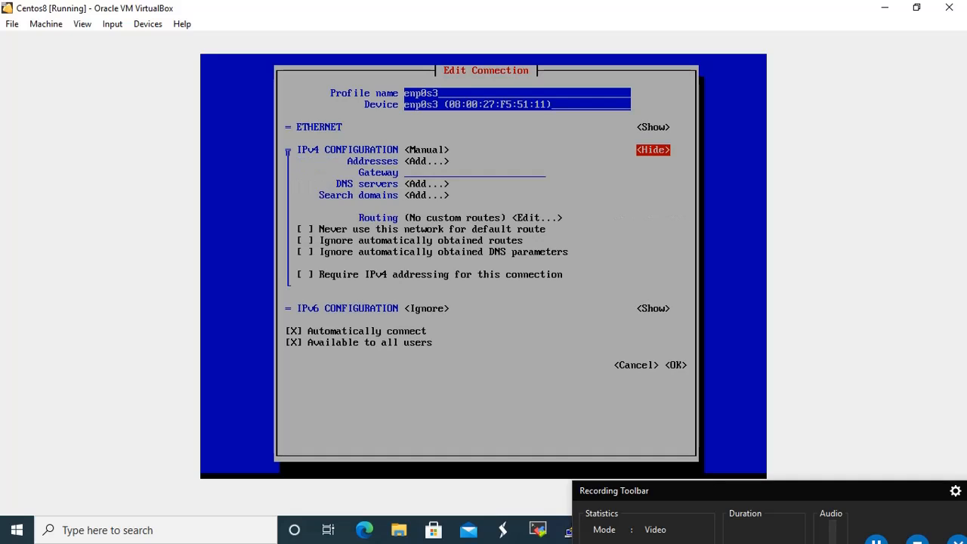
key("Tab")
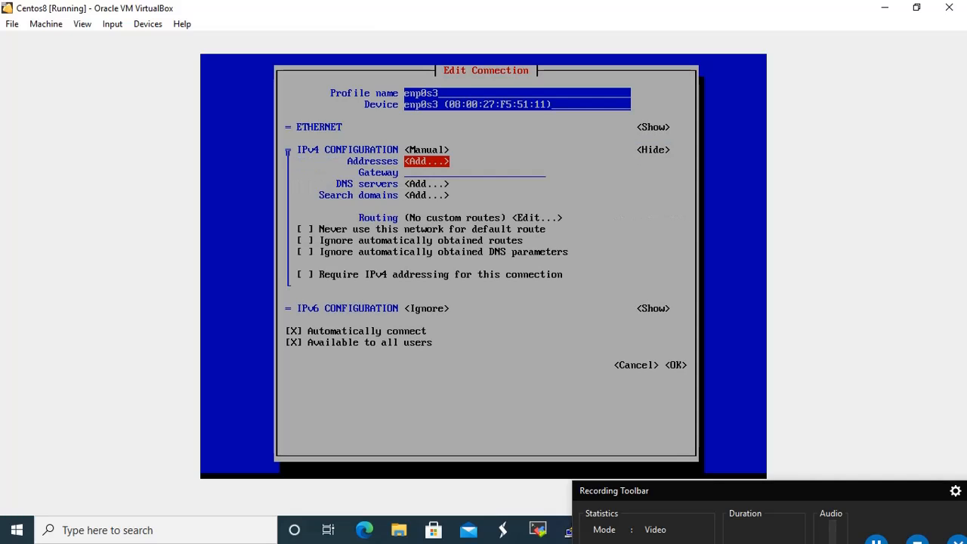
key("Return")
type("10")
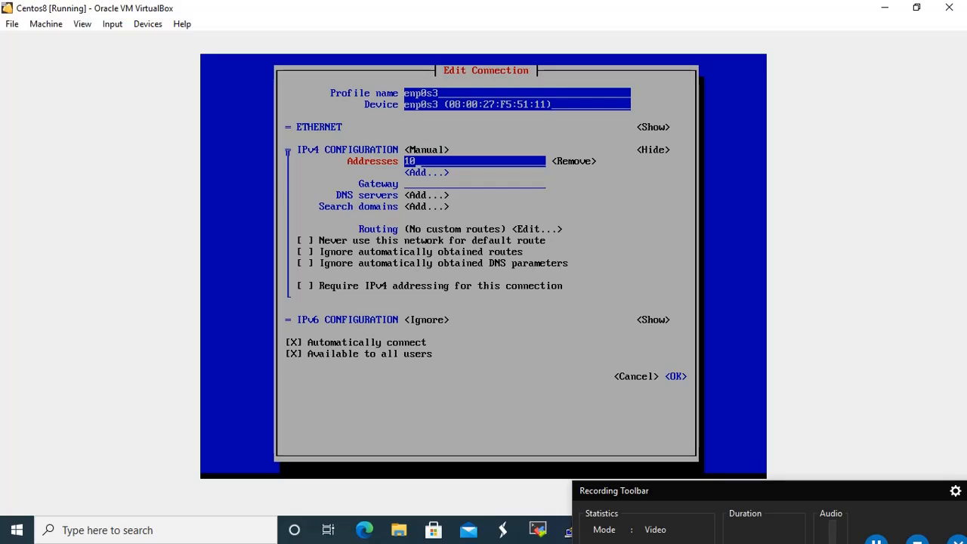
type(".0.3")
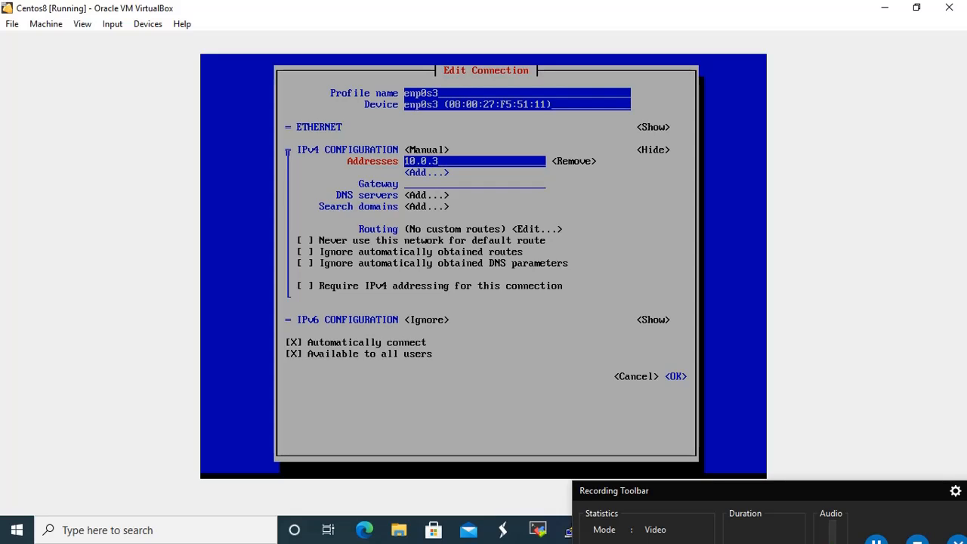
key("BackSpace")
type("2.20")
key("Down")
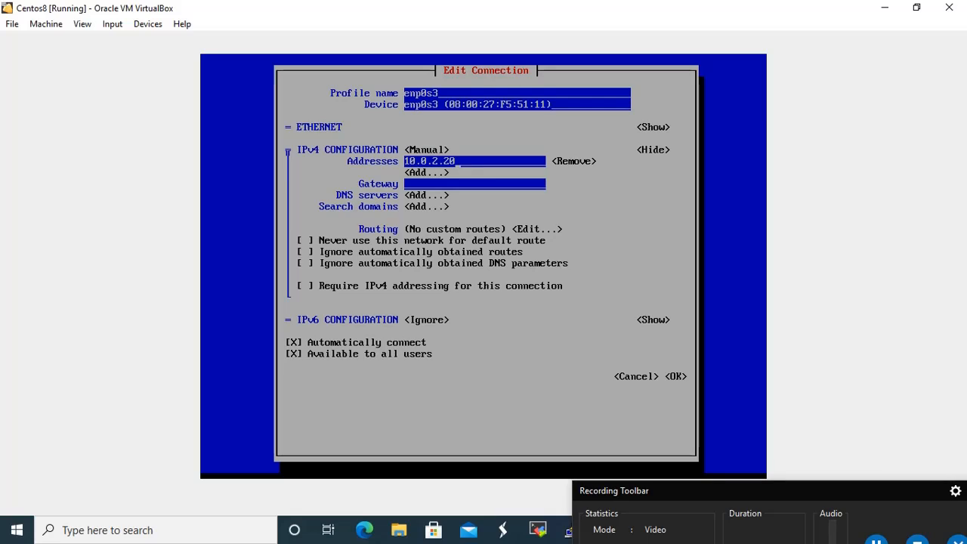
key("Up")
type("/24")
key("Tab")
key("Tab")
key("Tab")
key("Tab")
type("10.0.2.1")
key("Tab")
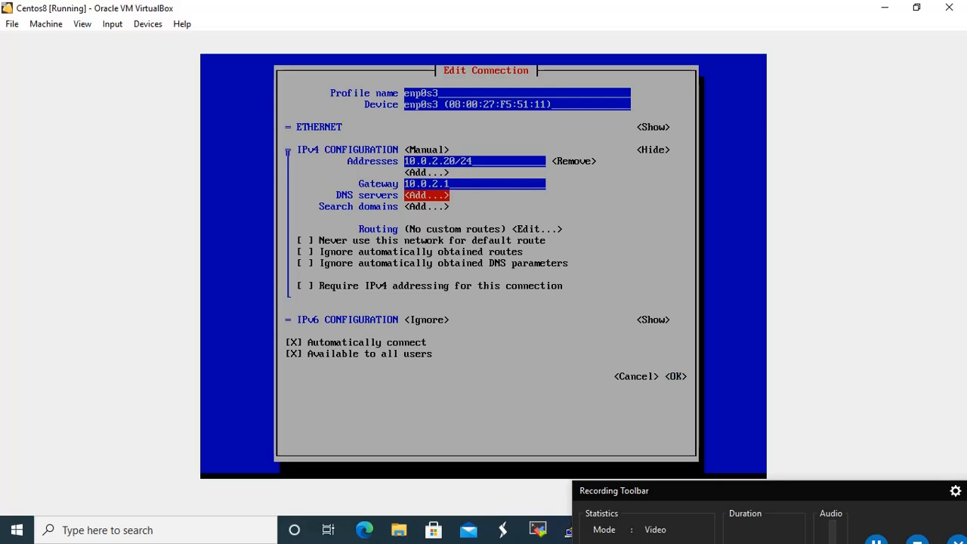
Add DNS servers 4.2.2.2 and 8.8.8.8 and save the enp0s3 connection
key("Return")
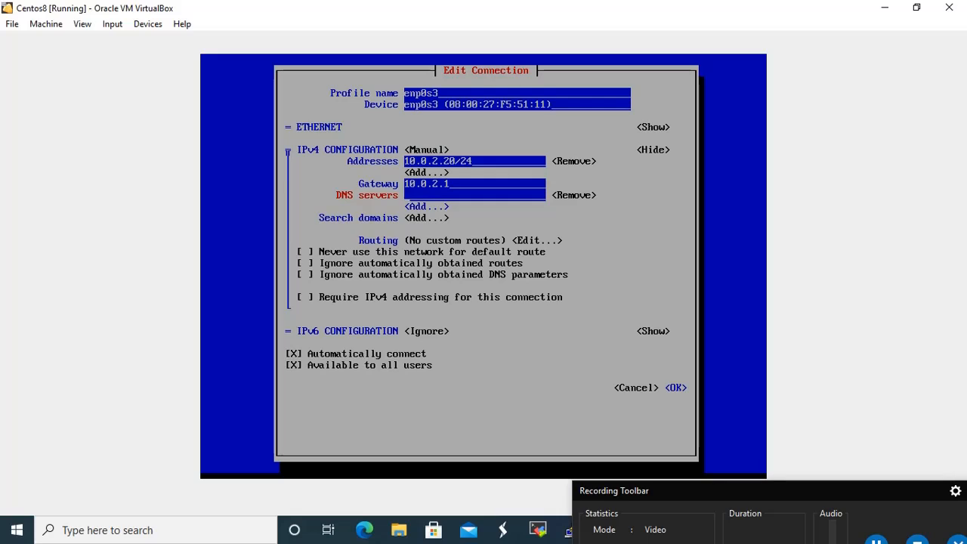
type("4.2.2.2")
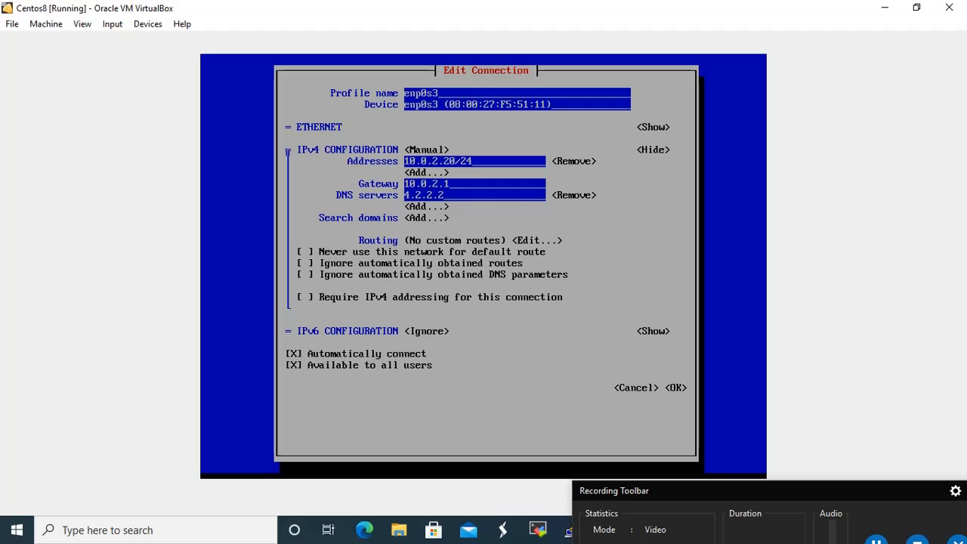
key("Tab")
key("Tab")
key("Return")
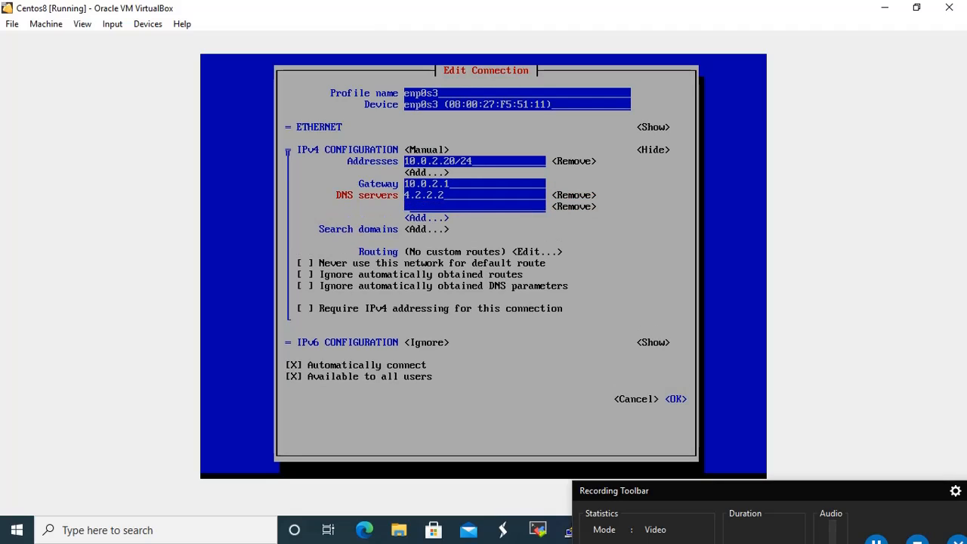
type("8.8.8.8")
key("Tab")
key("Tab")
key("Tab")
key("Tab")
key("Tab")
key("Tab")
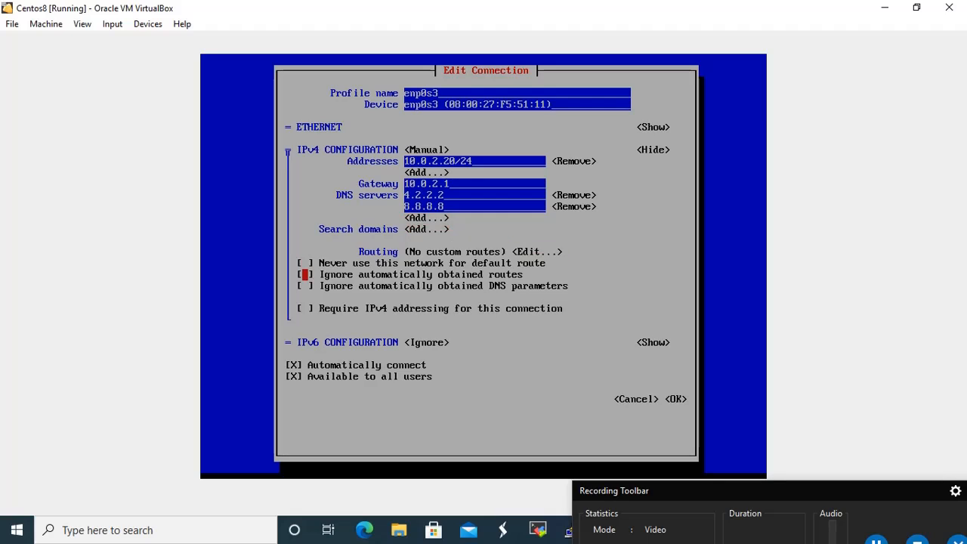
key("Tab")
key("Tab")
key("Tab")
key("Tab")
key("Tab")
key("Tab")
key("Tab")
key("Tab")
key("Return")
Deactivate and reactivate enp0s3 to apply the static settings, then quit nmtui
key("Tab")
key("Tab")
key("Tab")
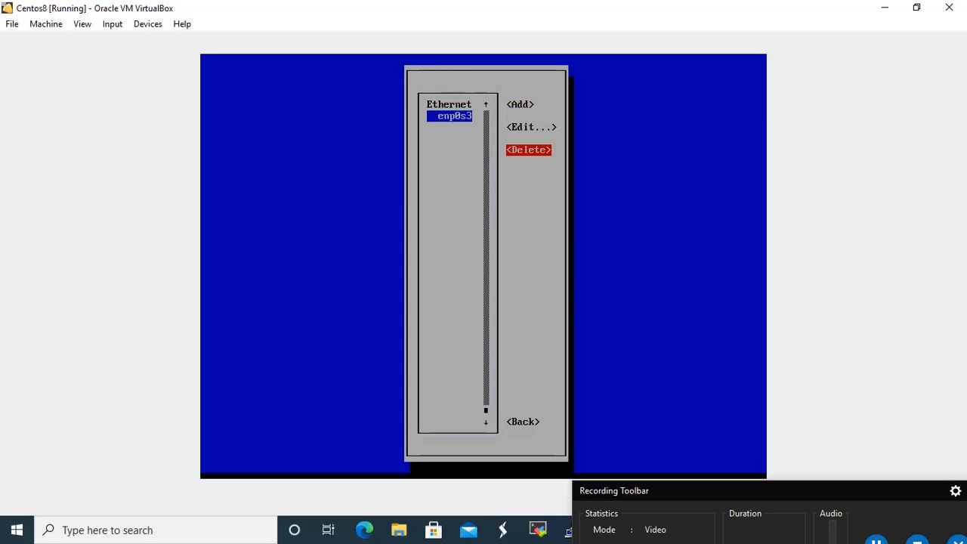
key("Tab")
key("Return")
key("Down")
key("Return")
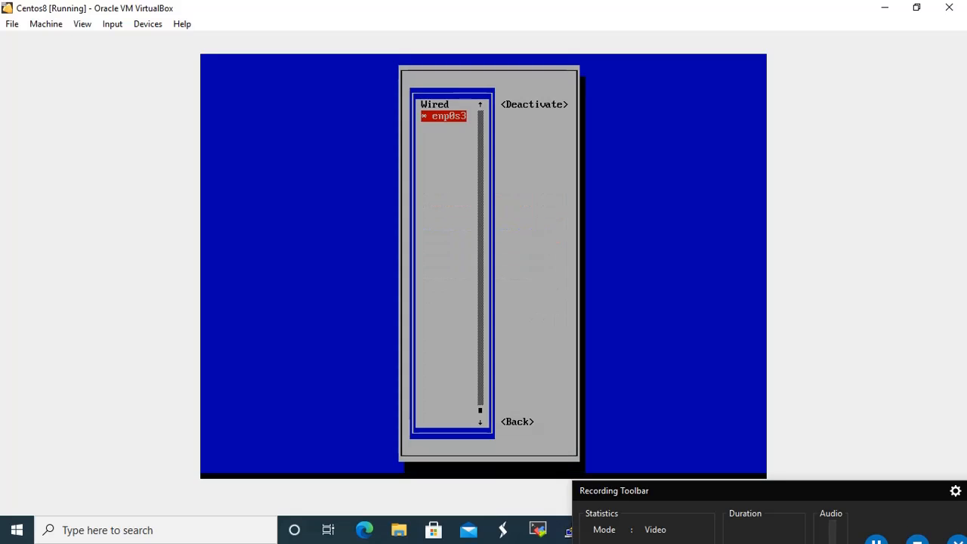
key("Return")
key("Return")
key("Tab")
key("Tab")
key("Return")
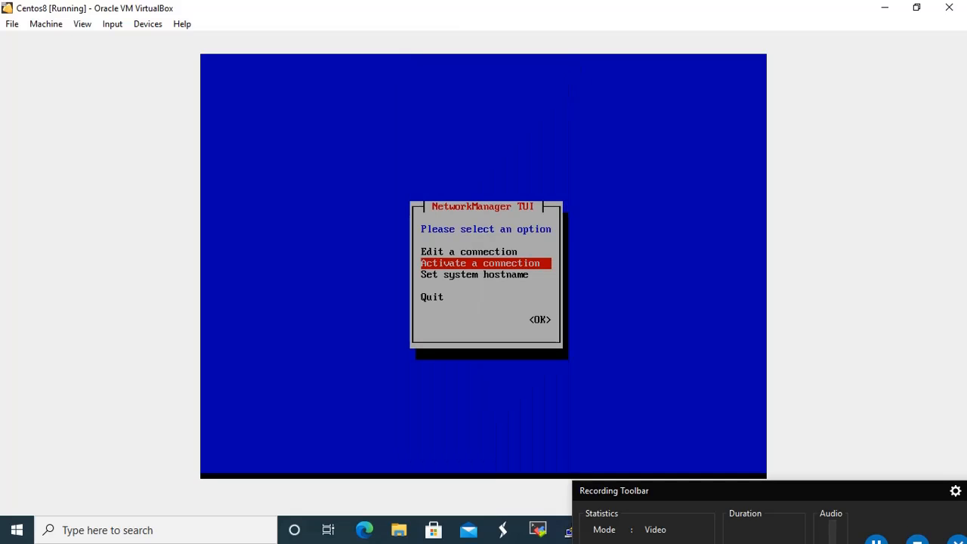
key("Down")
key("Down")
key("Return")
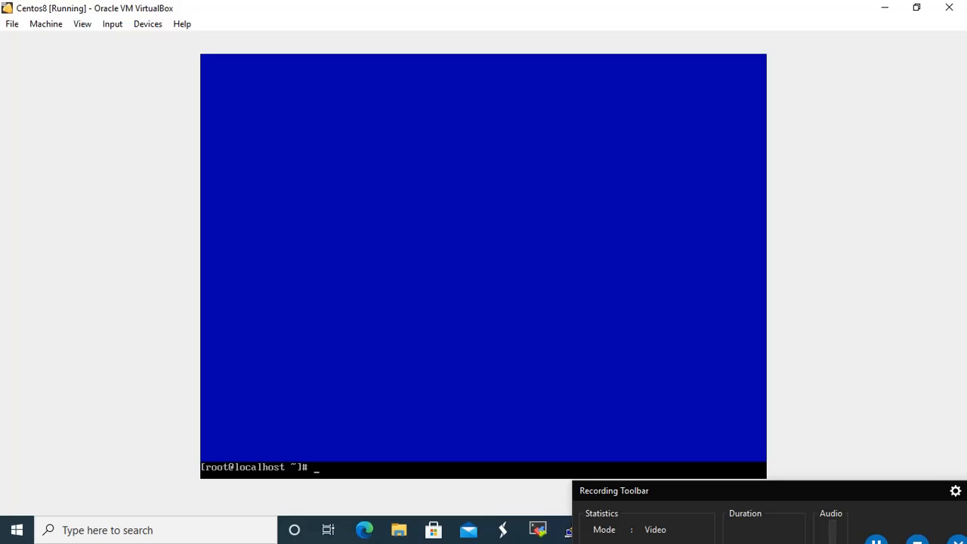
Run ip r to confirm the 10.0.2.1 default route, then ping google.com and stop it
type("ip r")
key("Return")
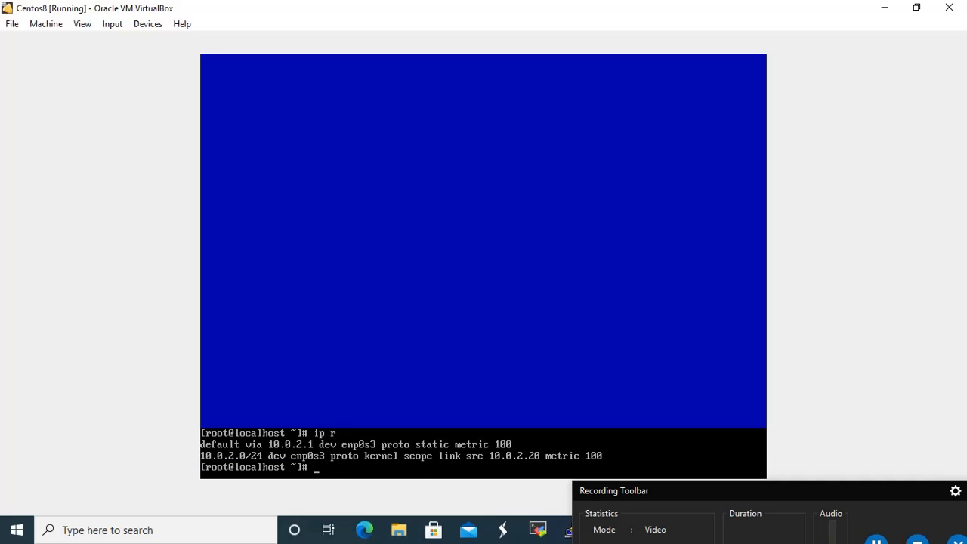
type("ping google.com")
key("Return")
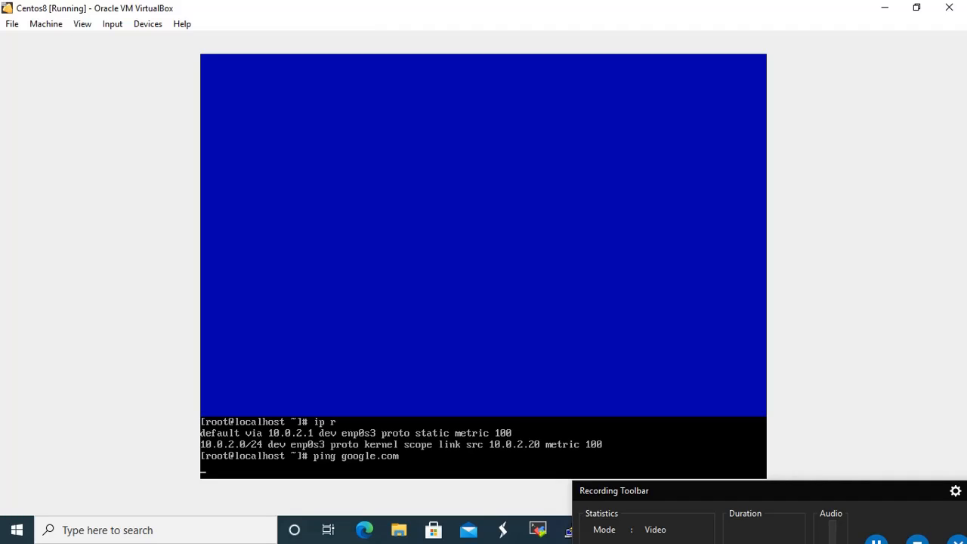
key("ctrl+c")
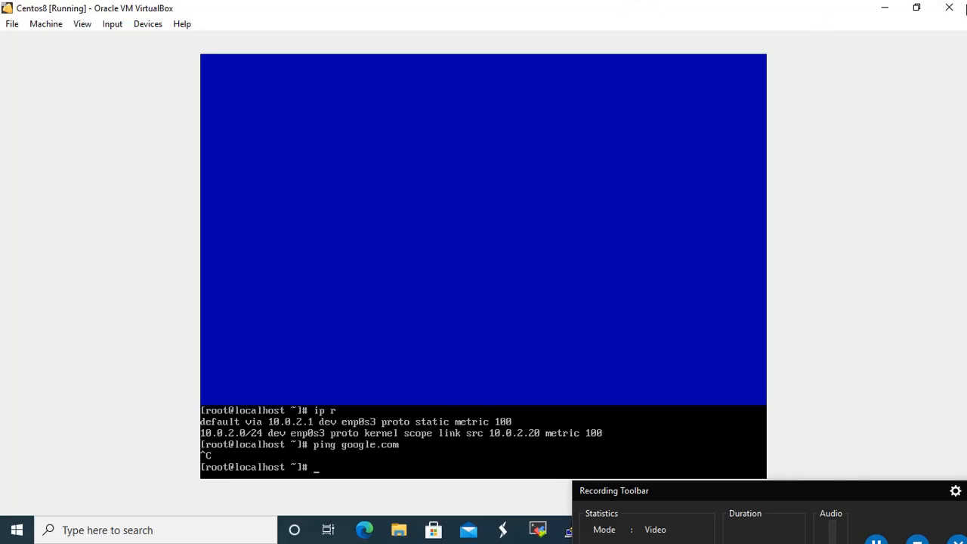
Keep the VM running and minimize its window to reach the VirtualBox manager
left_click(950, 9)
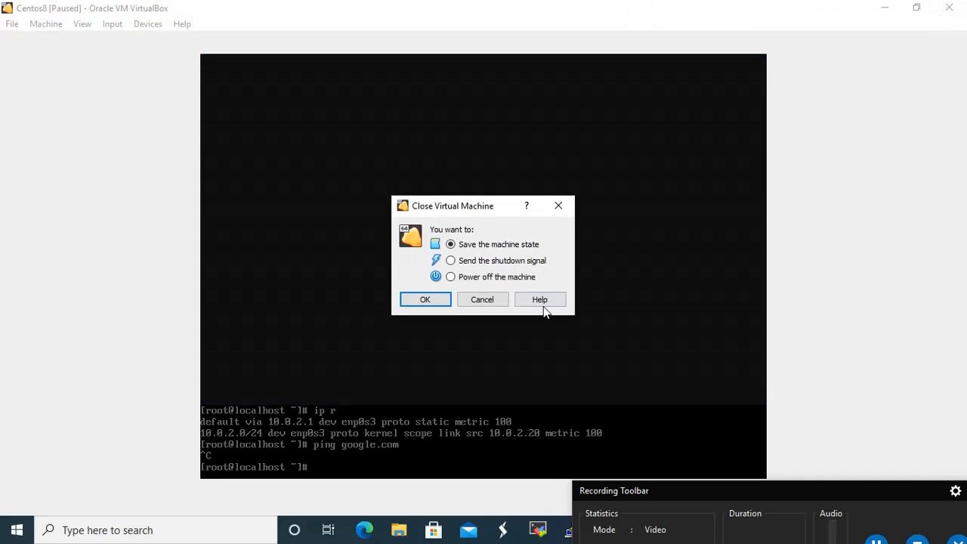
left_click(484, 300)
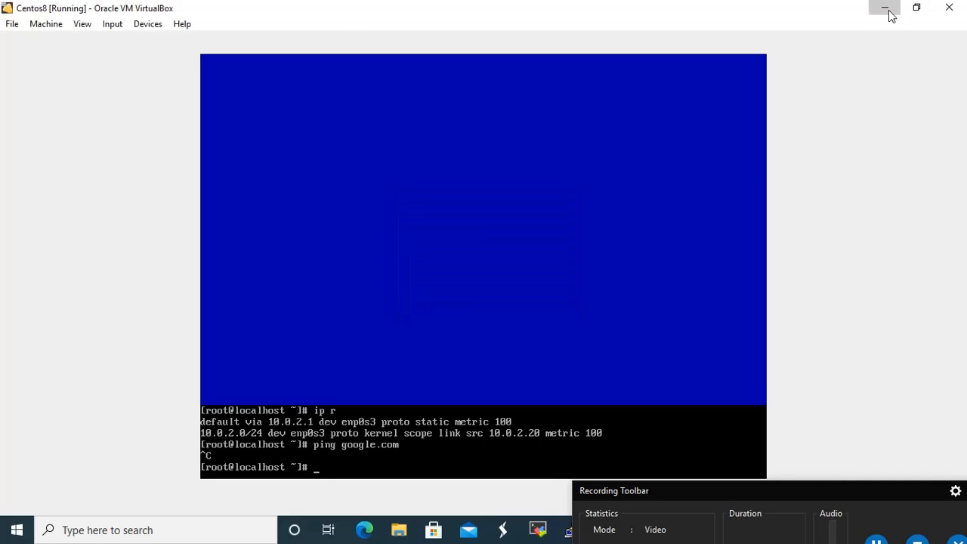
left_click(885, 9)
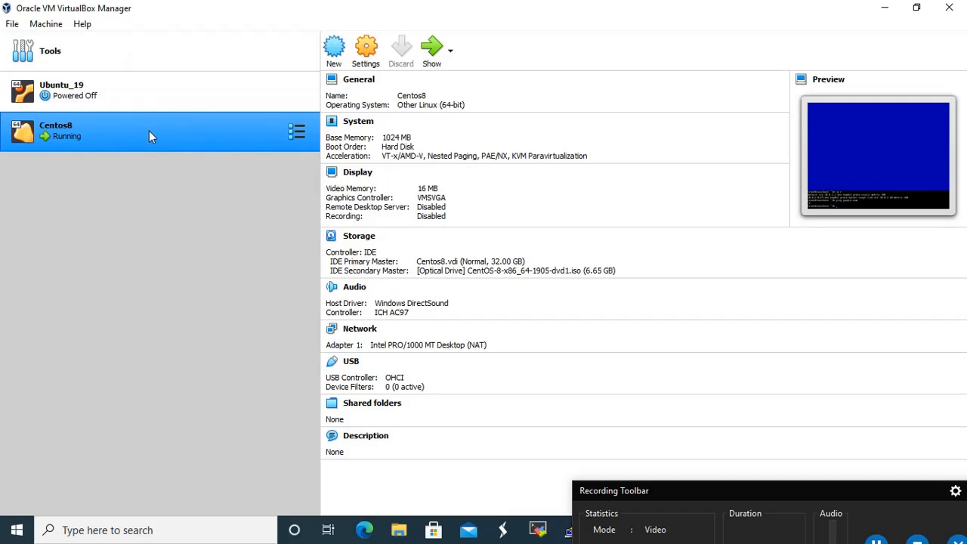
Attach Centos8's Adapter 1 to NAT Network NatNetwork1 and save the settings
left_click(374, 54)
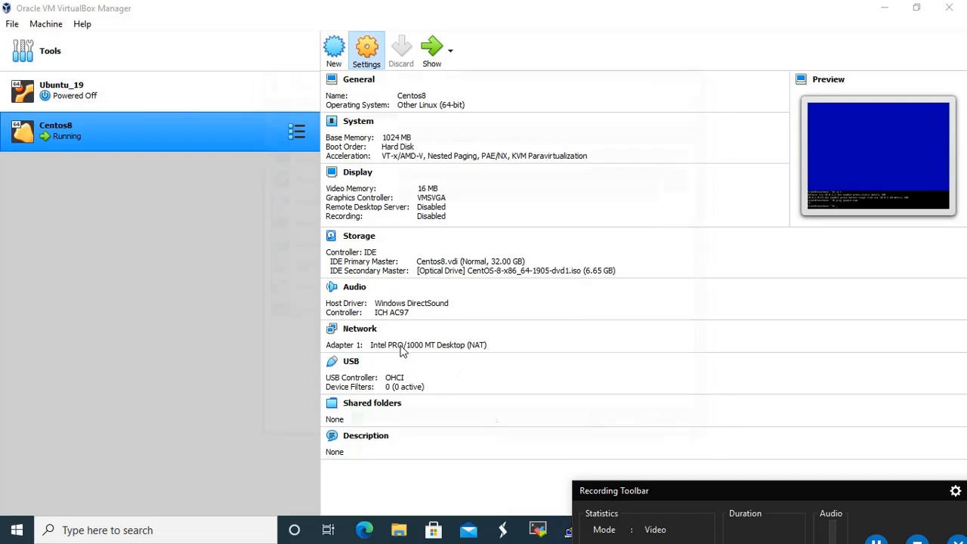
left_click(298, 223)
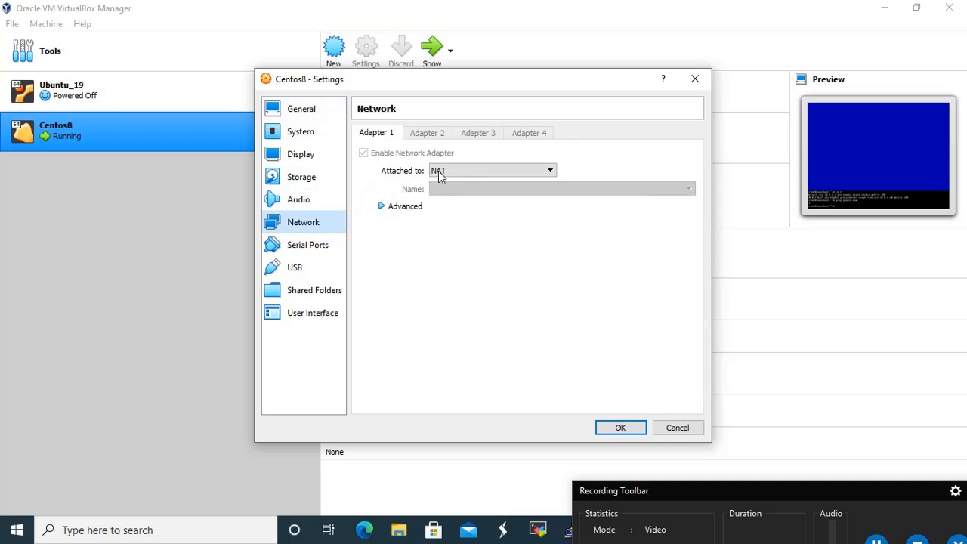
left_click(545, 171)
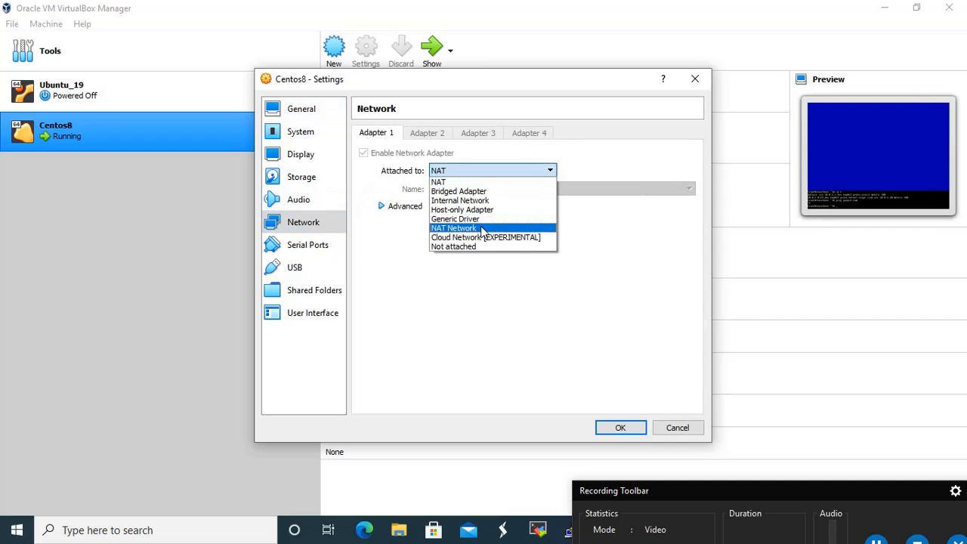
left_click(481, 228)
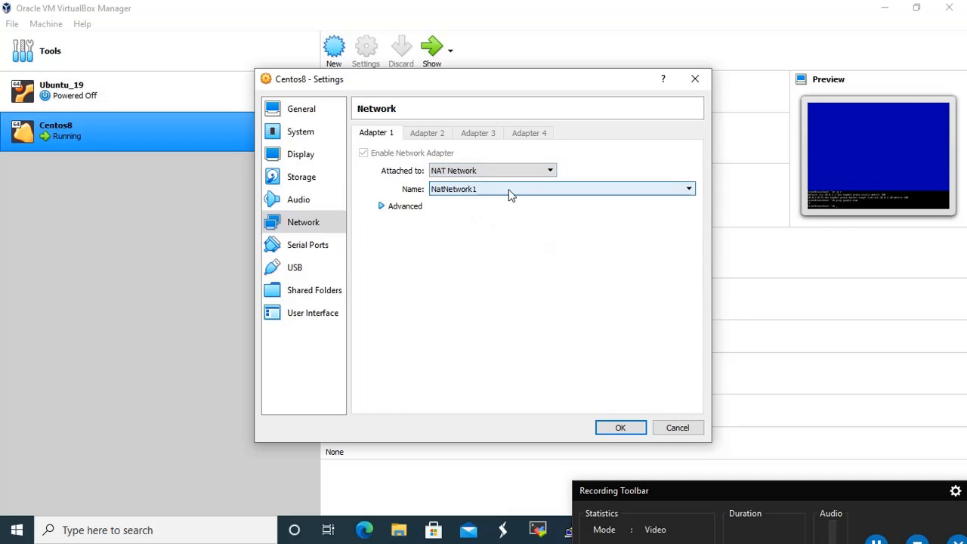
left_click(511, 195)
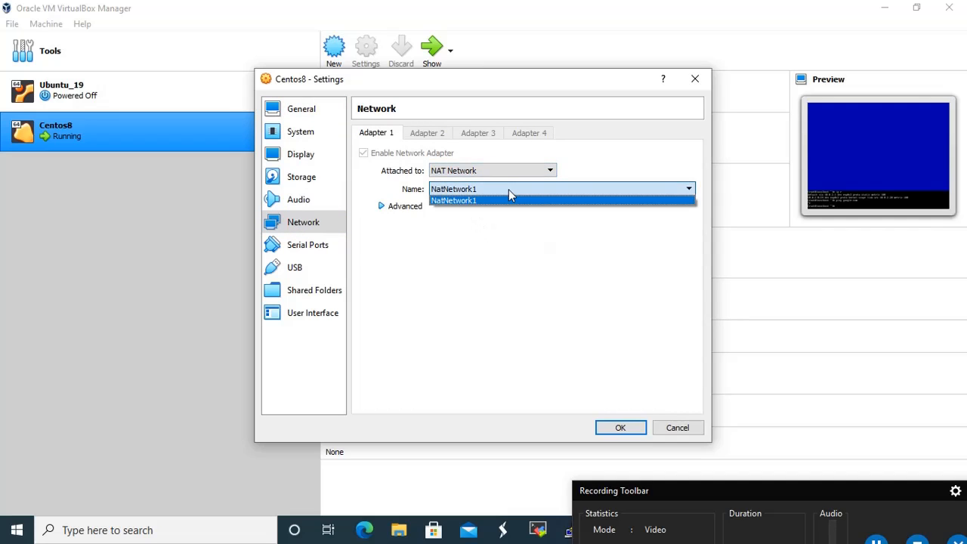
left_click(383, 211)
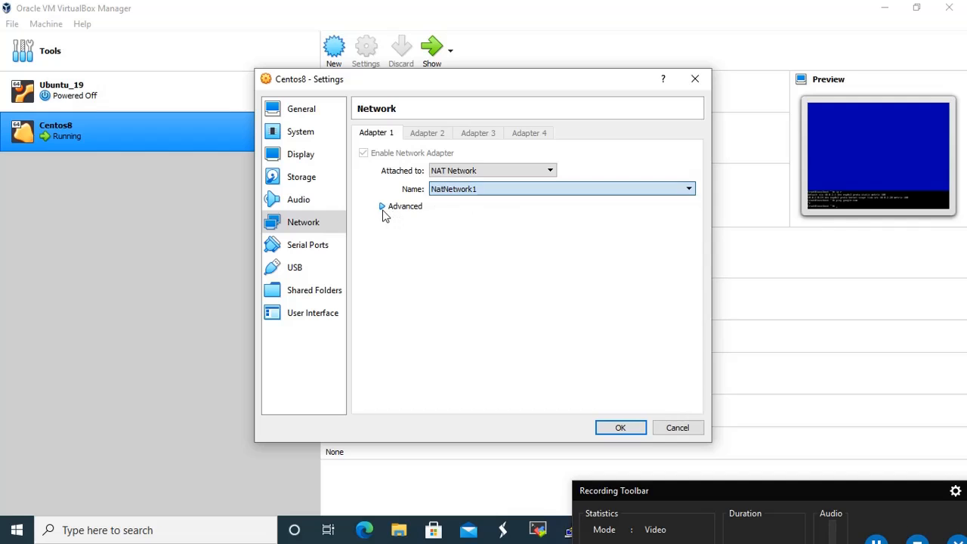
left_click(624, 428)
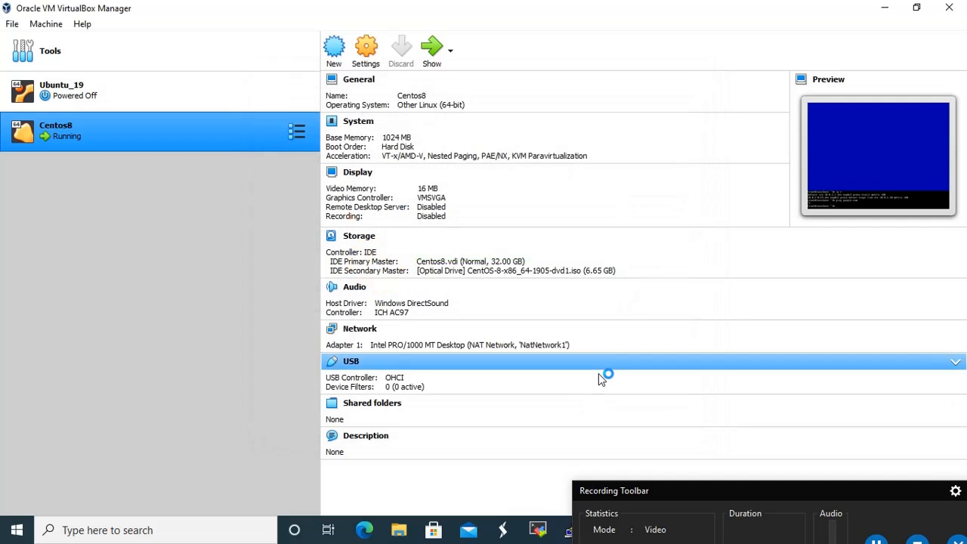
Open NatNetwork1's port-forwarding rules from the global Preferences network page
left_click(15, 25)
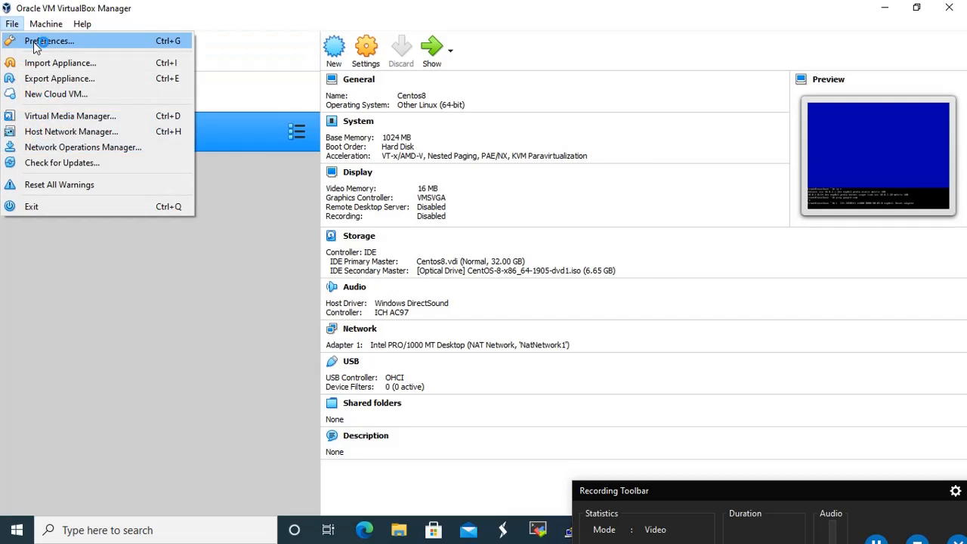
left_click(38, 41)
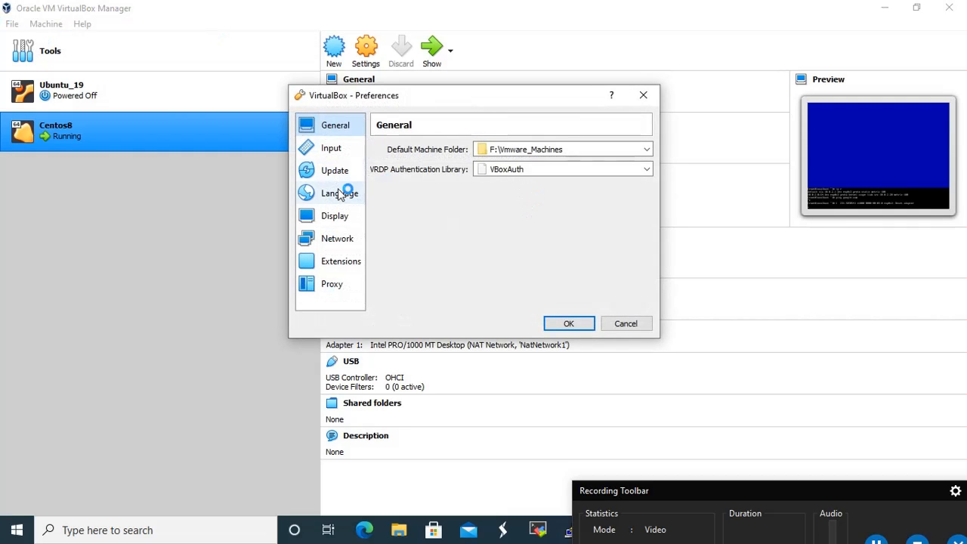
left_click(345, 238)
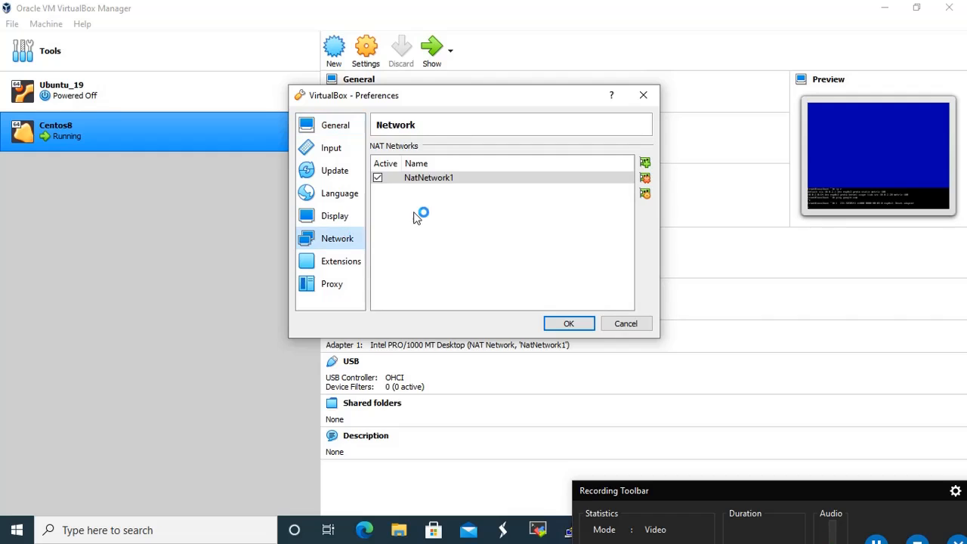
left_click(644, 193)
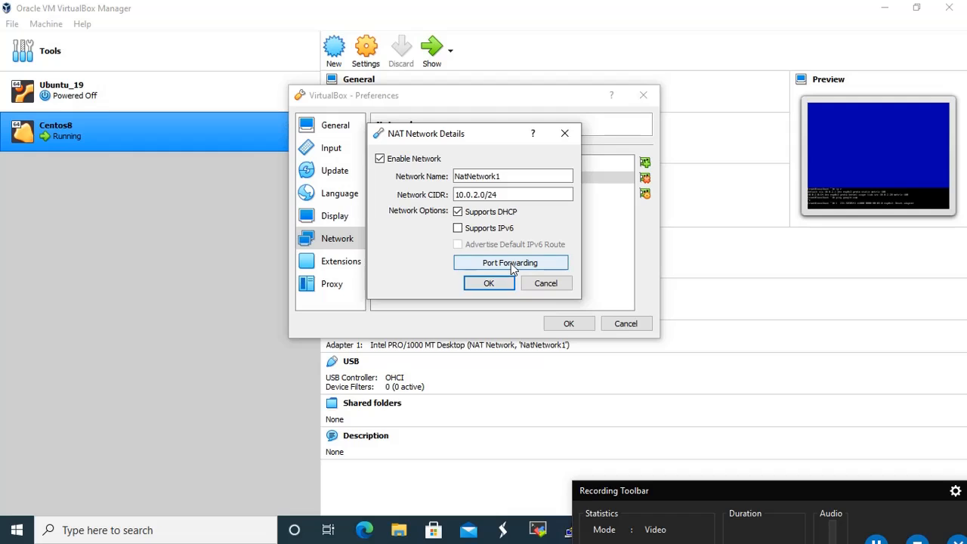
left_click(511, 265)
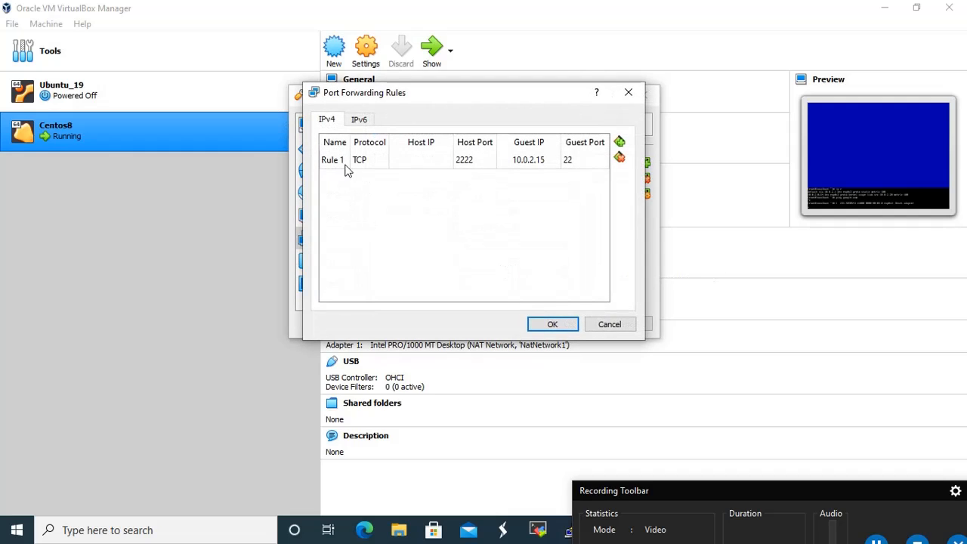
Add a TCP rule forwarding host port 2223 to 10.0.2.20 port 22, and save everything
left_click(619, 142)
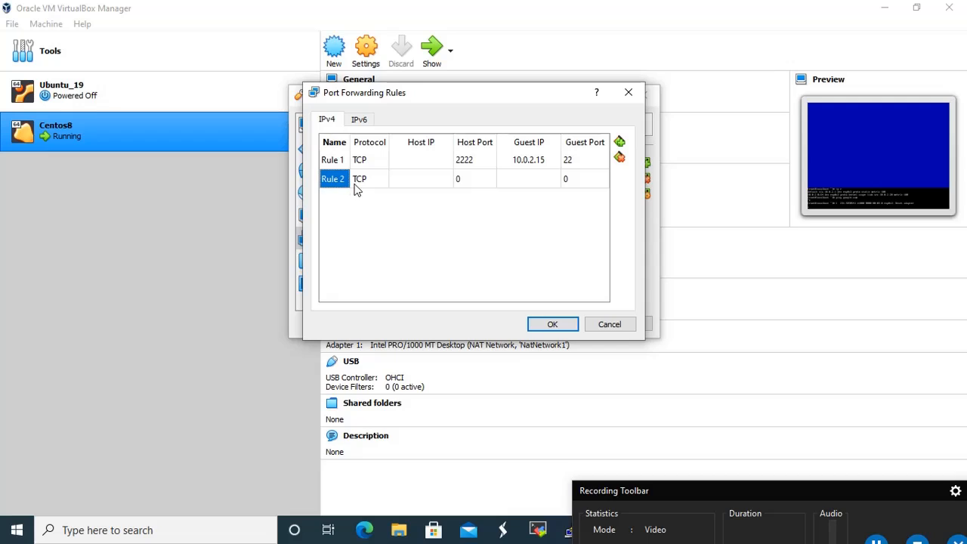
left_click(477, 189)
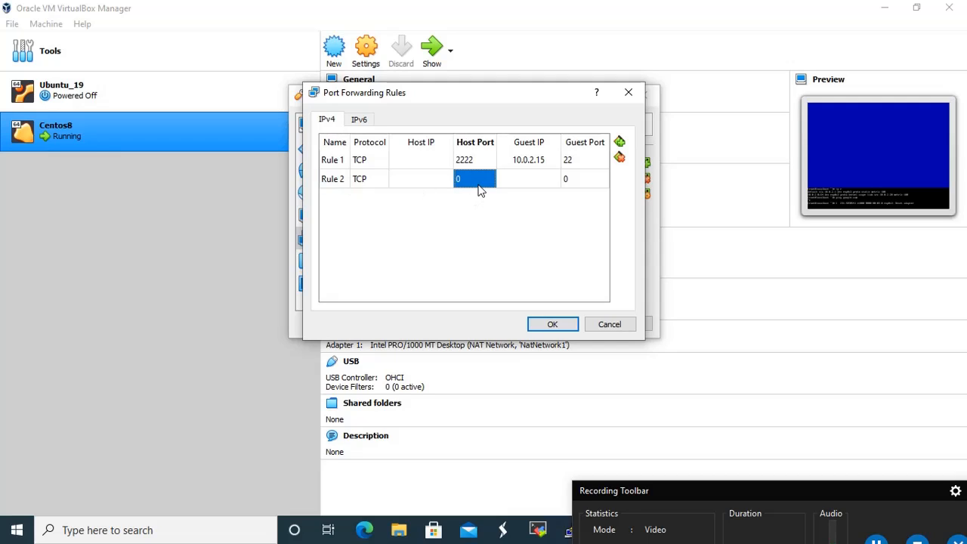
type("222")
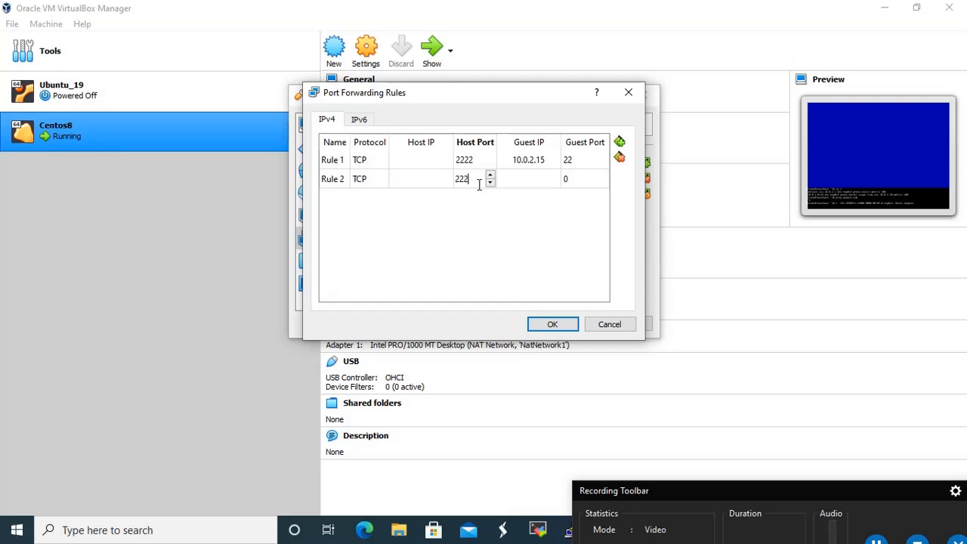
type("3")
left_click(584, 179)
type("22")
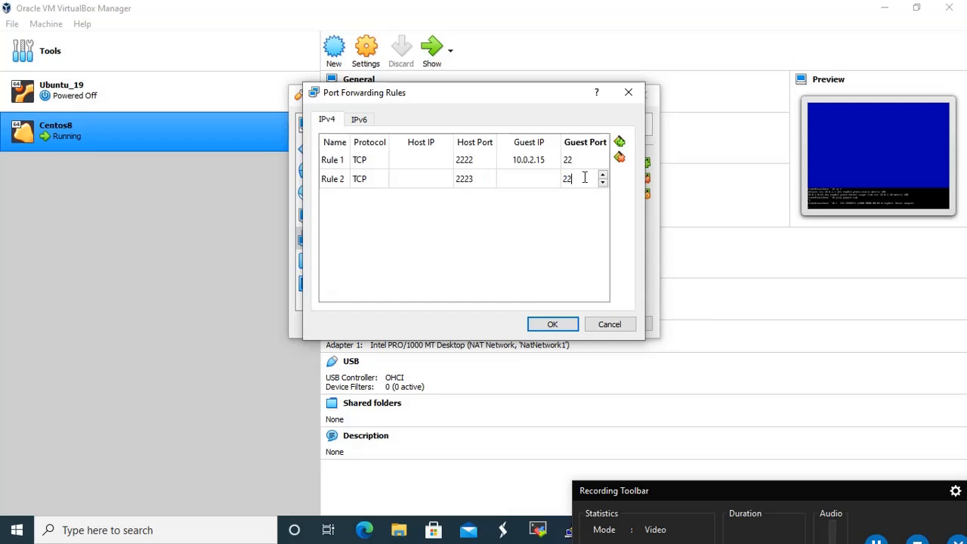
left_click(520, 181)
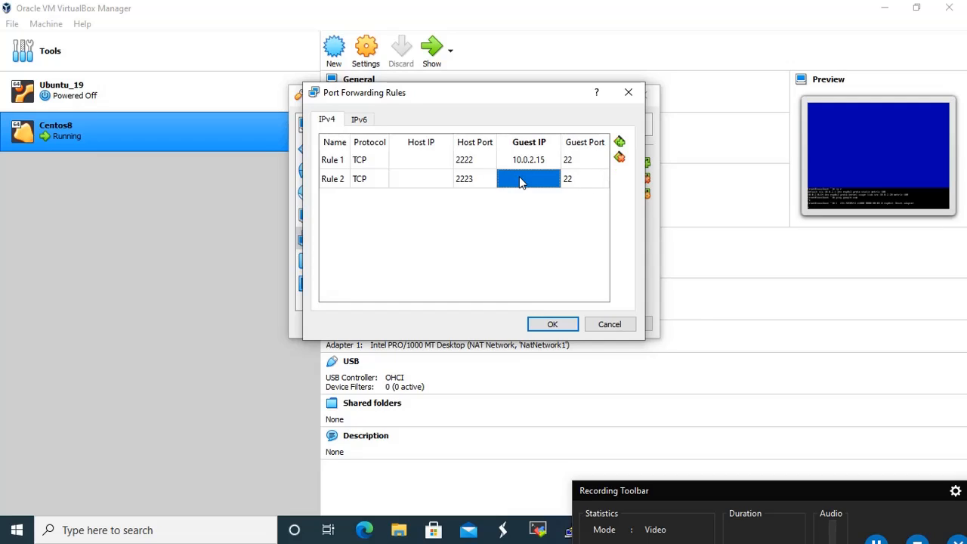
type("10.0.2.20")
left_click(567, 325)
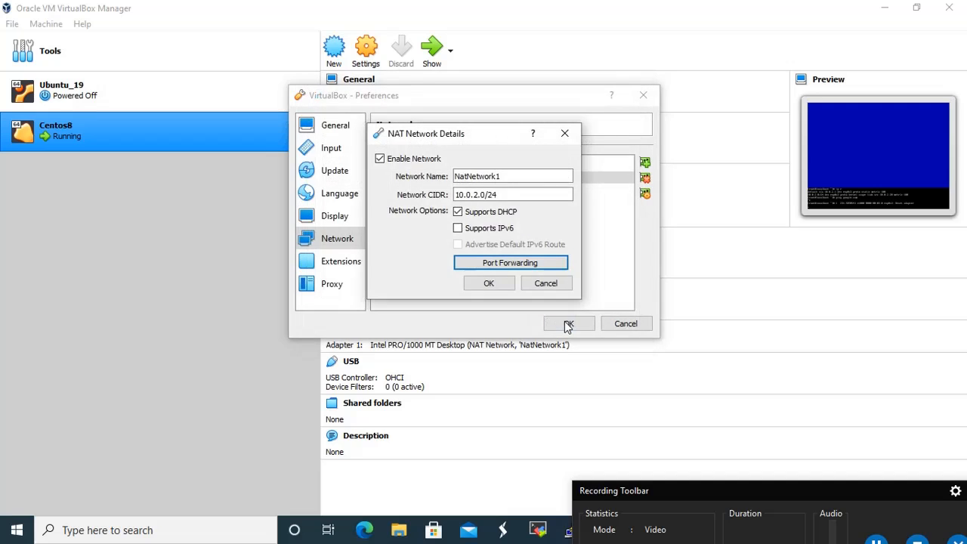
left_click(506, 283)
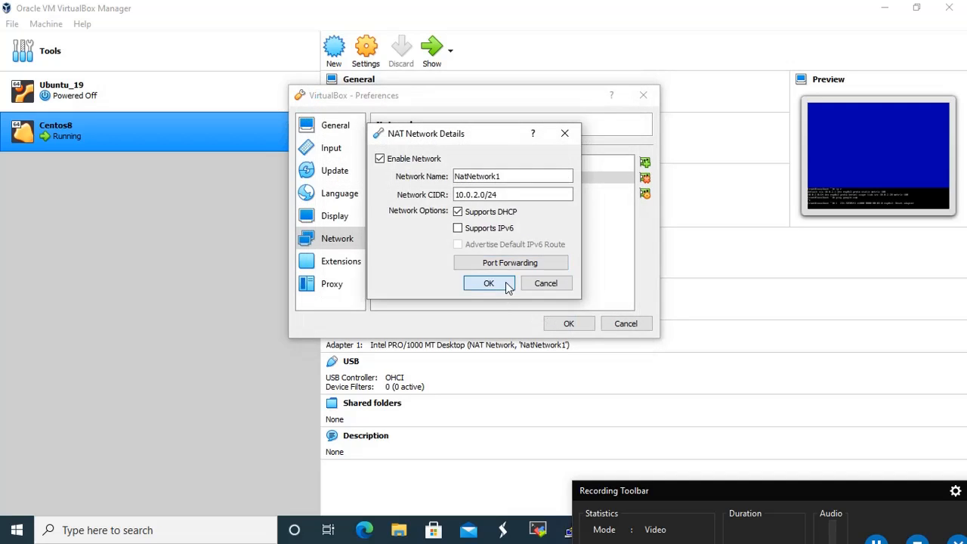
left_click(576, 323)
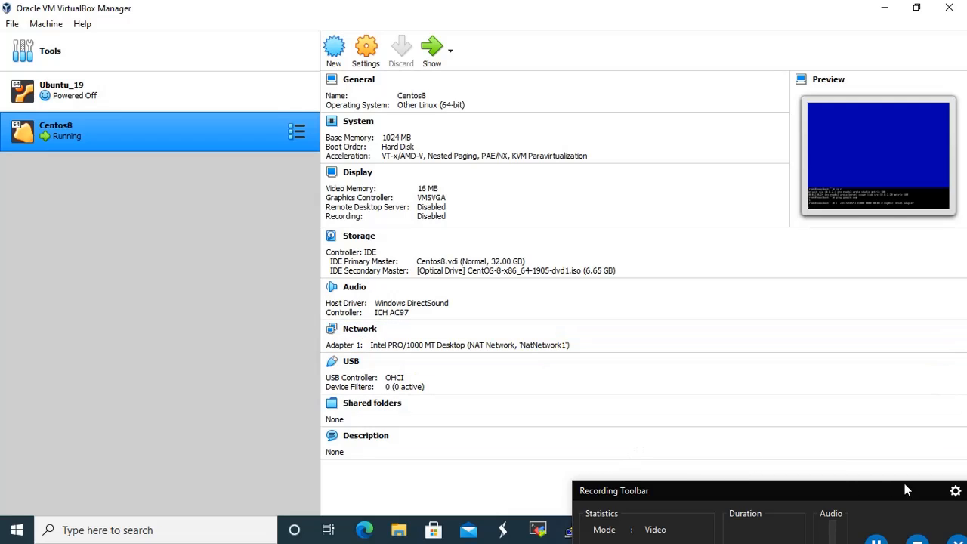
Start a PuTTY SSH connection to 127.0.0.1 on port 2223
left_click(569, 531)
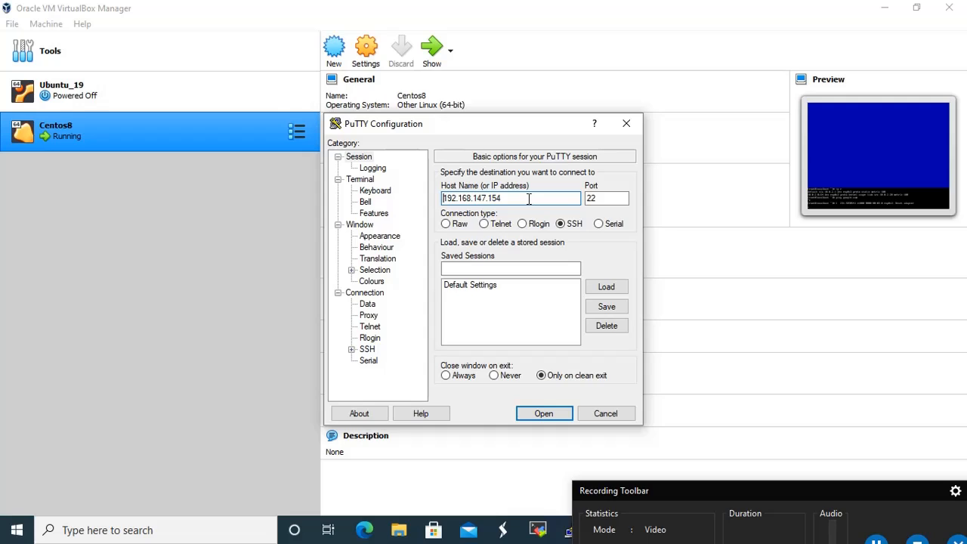
left_click(602, 198)
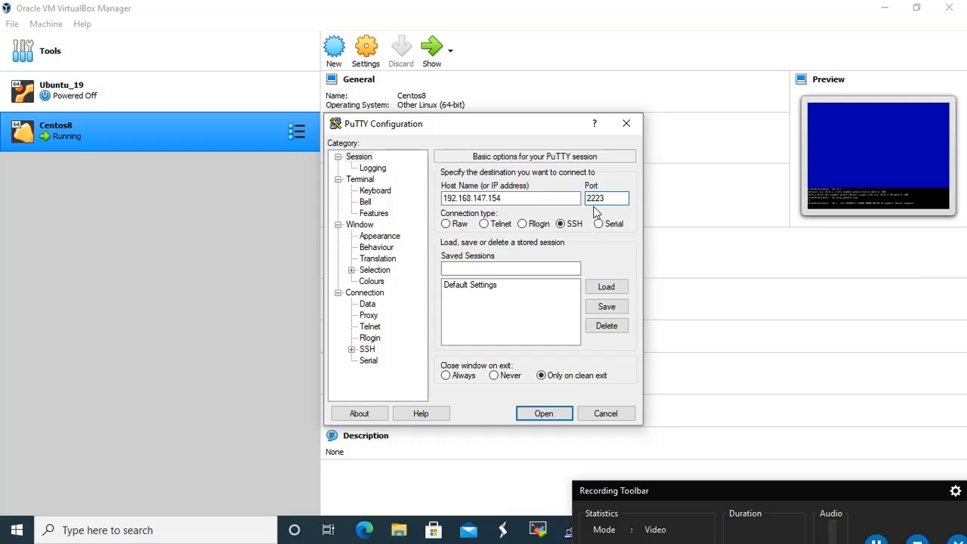
left_click(534, 198)
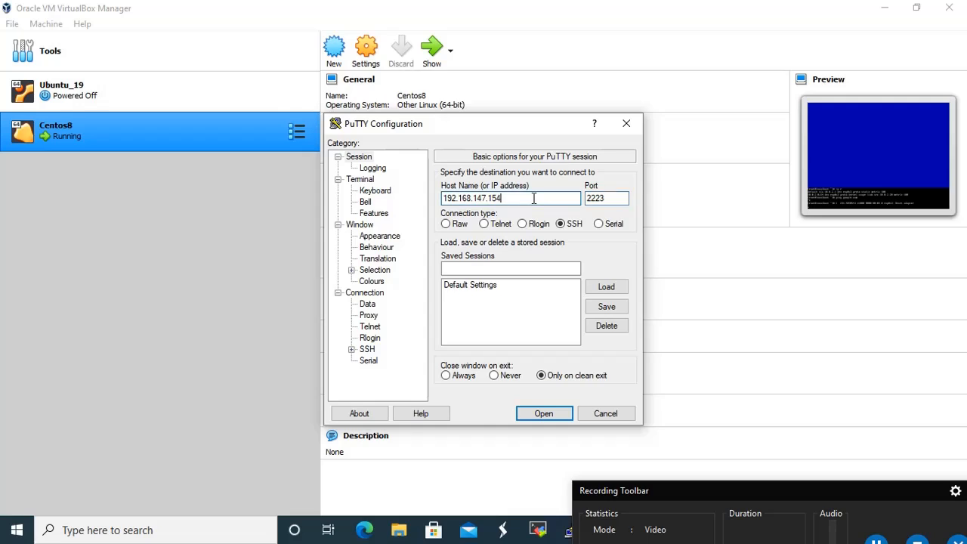
key("BackSpace")
key("BackSpace")
key("BackSpace")
key("BackSpace")
key("BackSpace")
key("BackSpace")
key("BackSpace")
key("BackSpace")
key("BackSpace")
key("BackSpace")
key("BackSpace")
key("BackSpace")
key("BackSpace")
key("BackSpace")
key("Return")
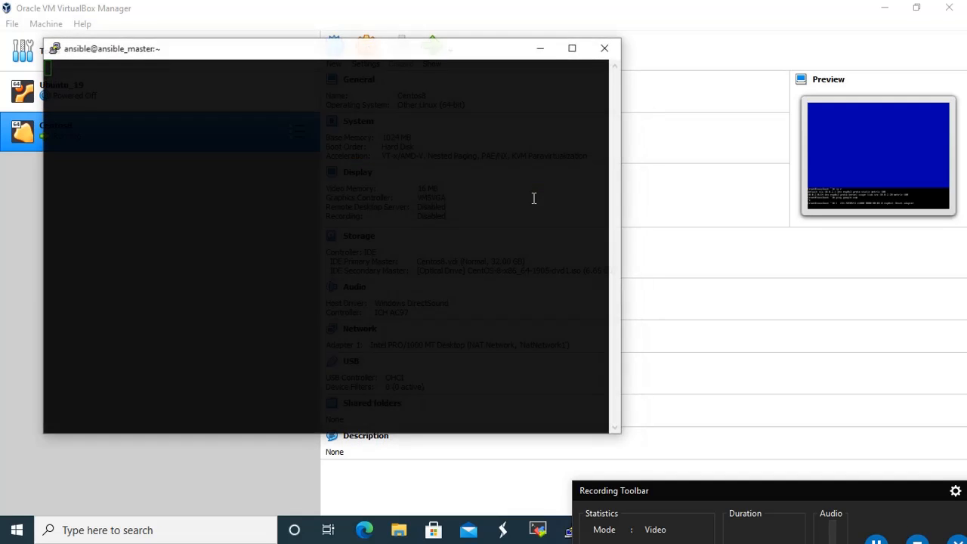
Accept the guest's new host key and log in as root with the password
left_click(415, 382)
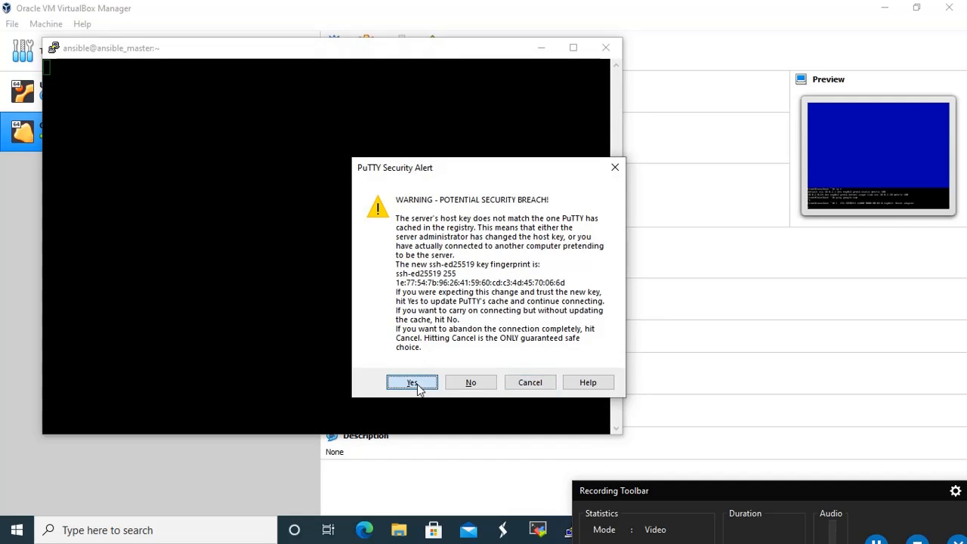
type("root")
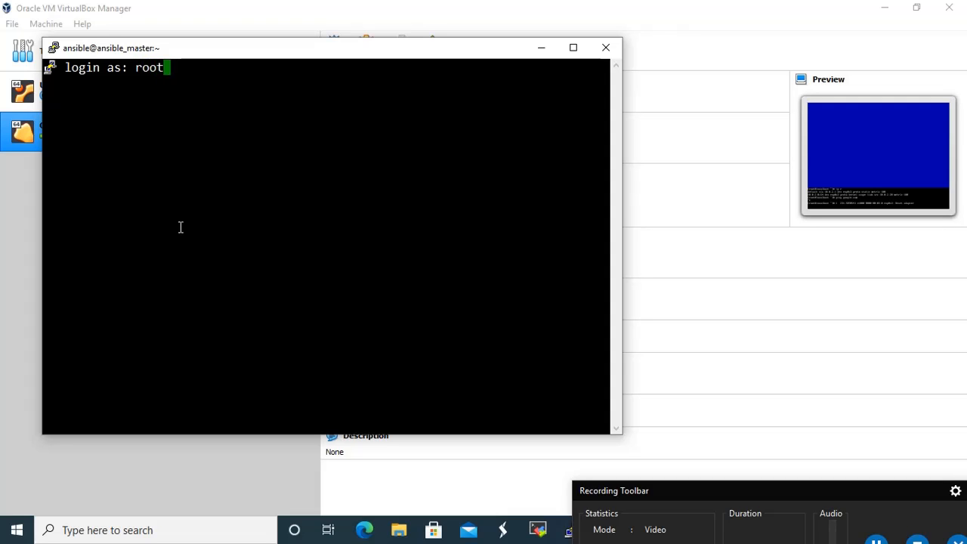
key("Return")
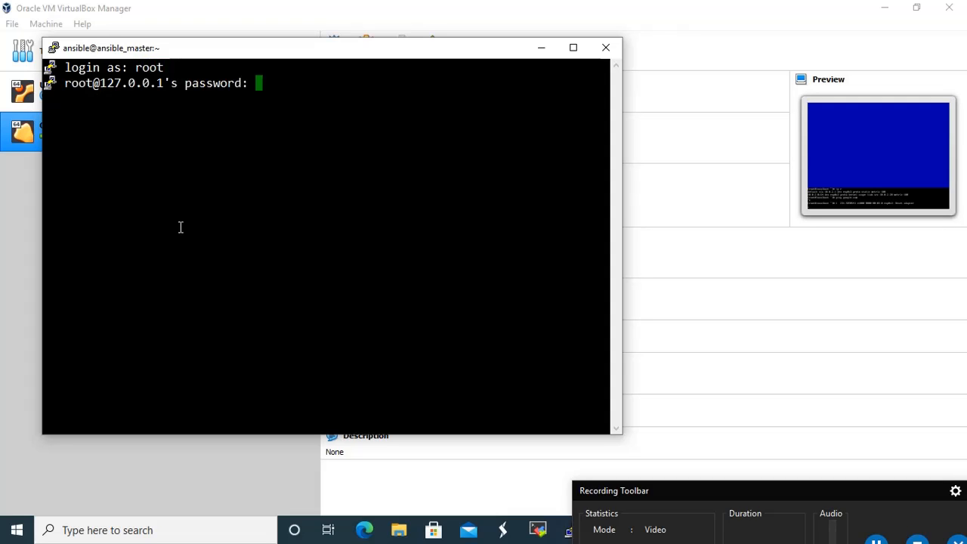
key("Return")
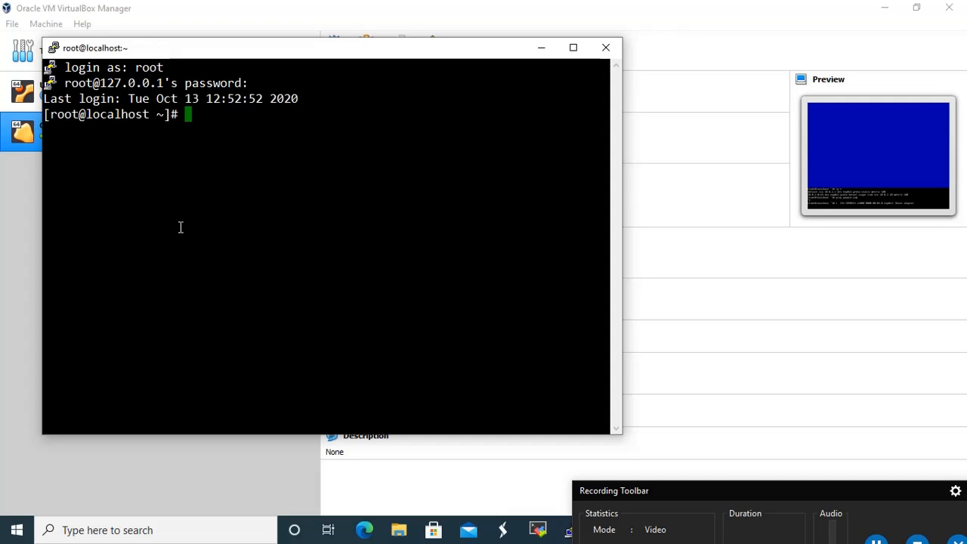
Run 'cat /etc/*release' to show CentOS Linux release 8.0.1905 (Core)
type("cat /etc/")
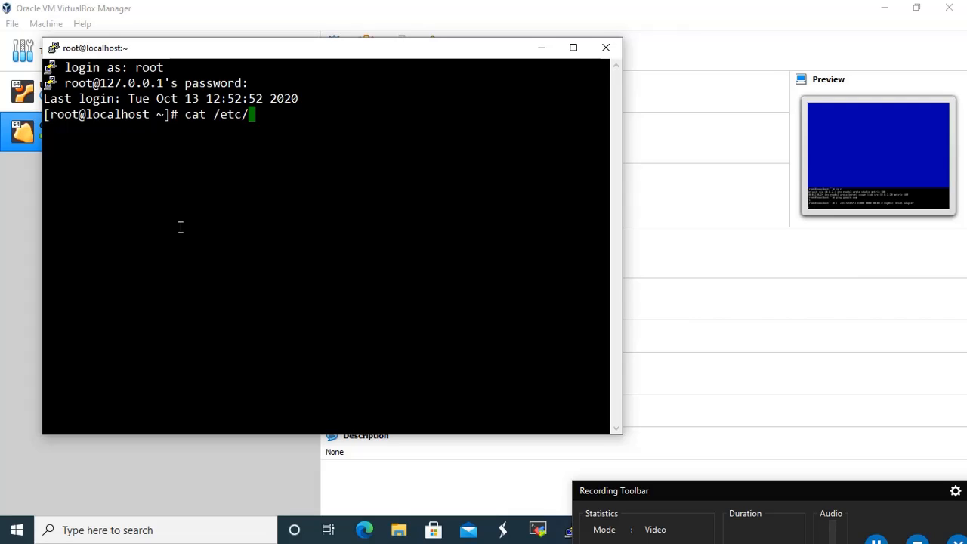
type("*release")
key("Return")
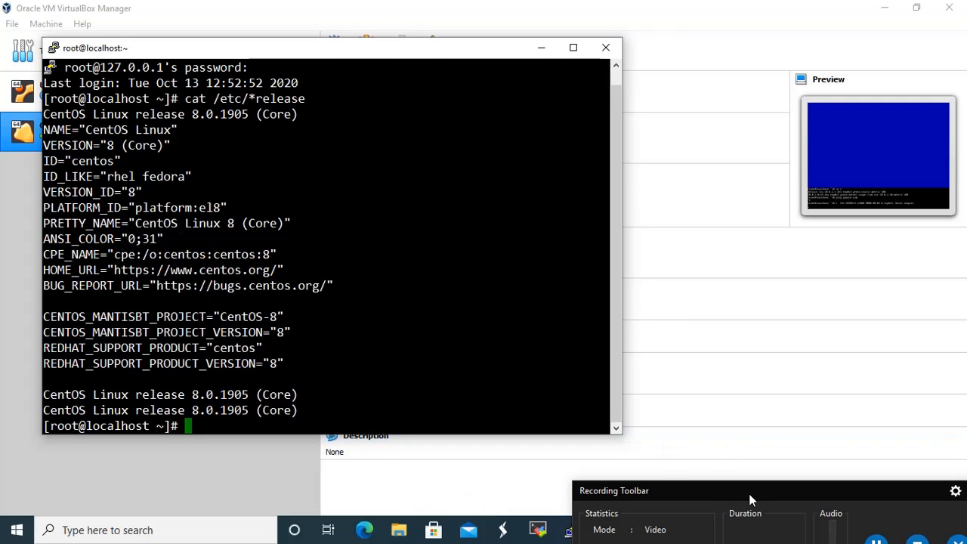
left_click_drag(748, 494, 730, 460)
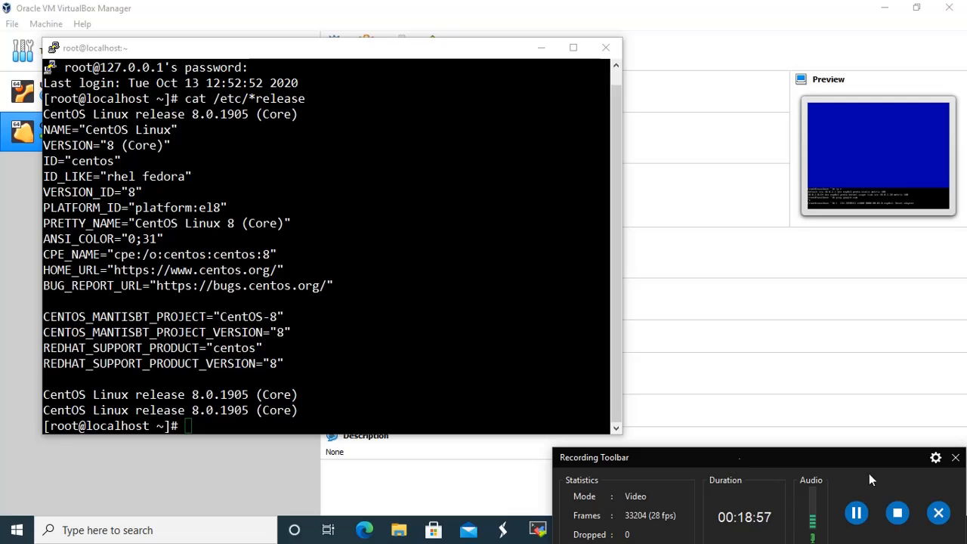